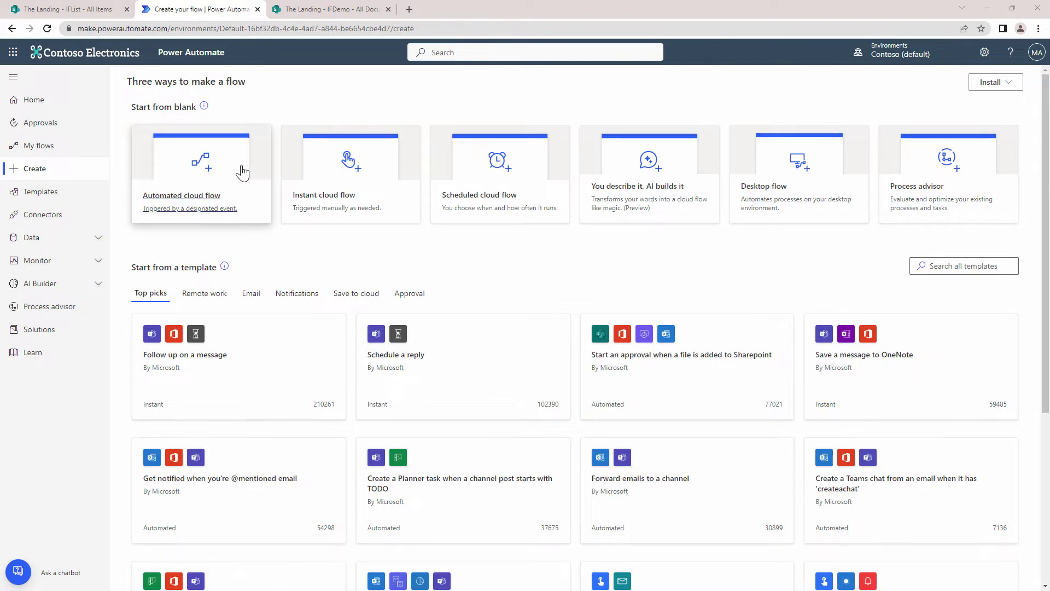
Step: Create an instant cloud flow that uses the "Manually trigger a flow" trigger
left_click(343, 171)
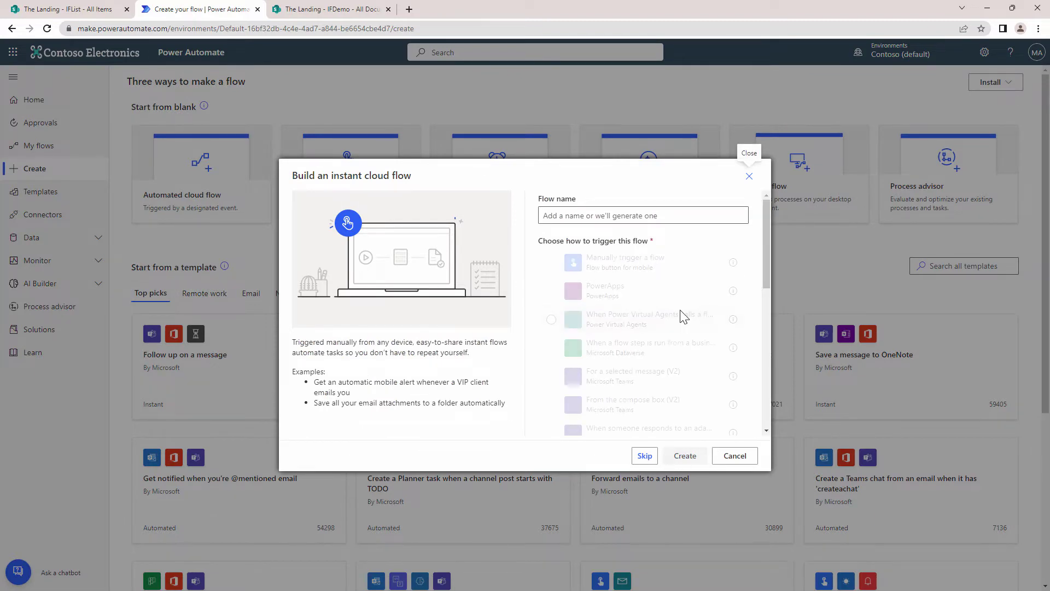
left_click(678, 266)
left_click(672, 457)
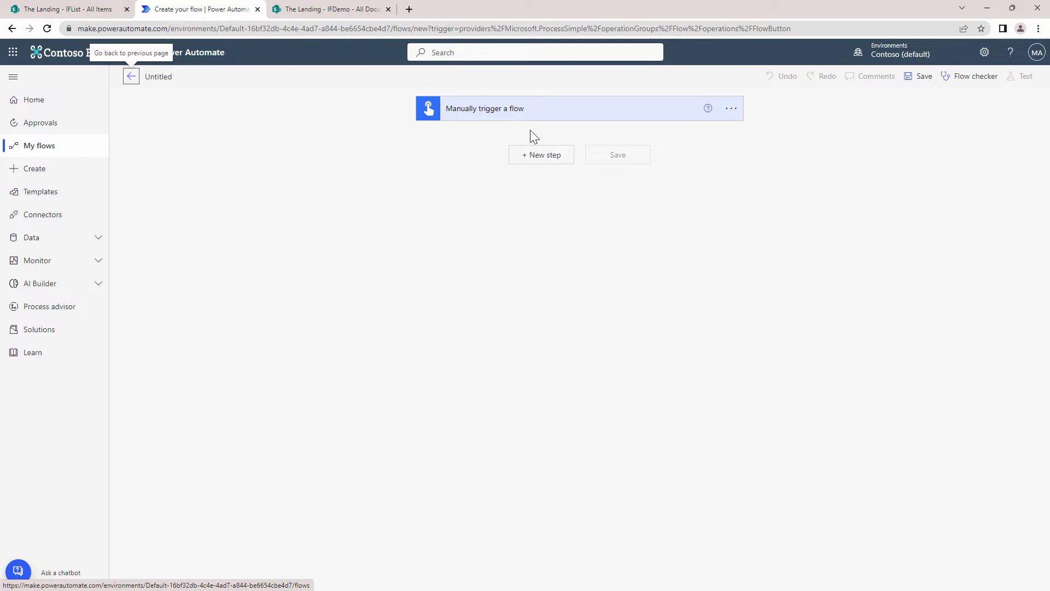
Step: Add a Number input to the manual trigger
left_click(522, 114)
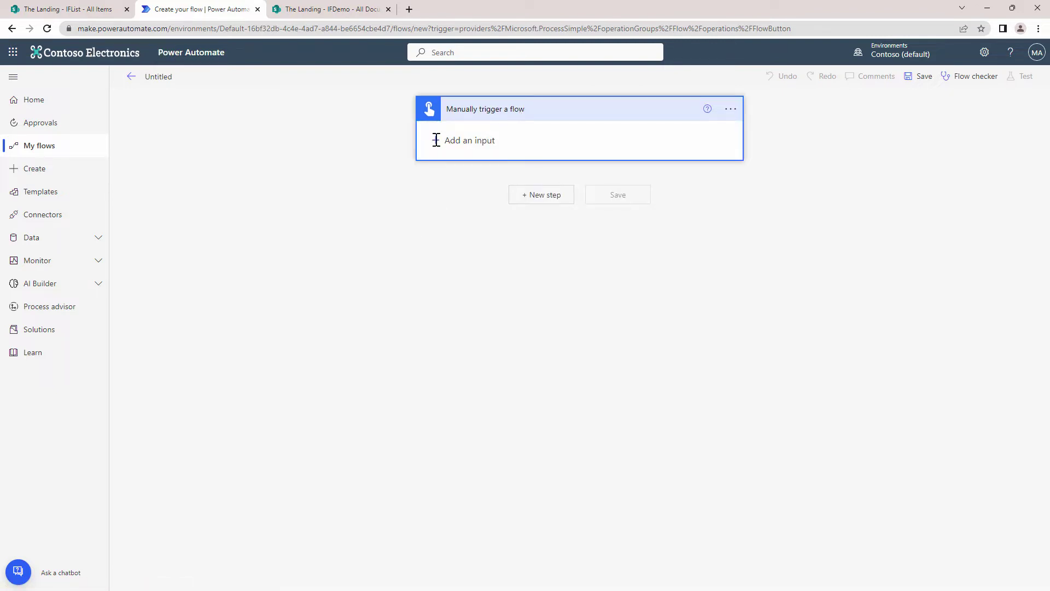
left_click(436, 138)
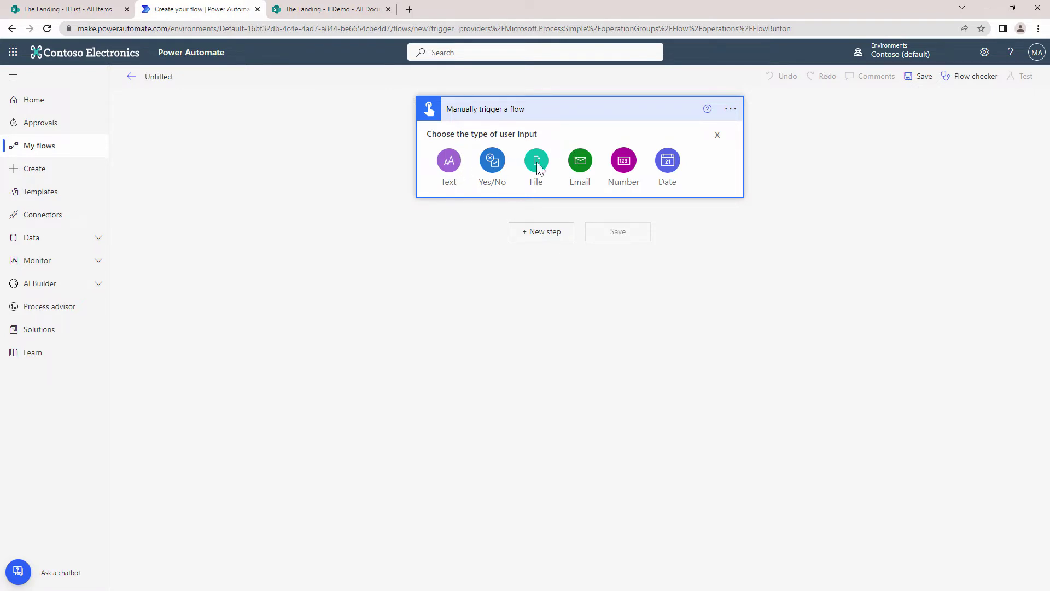
left_click(624, 162)
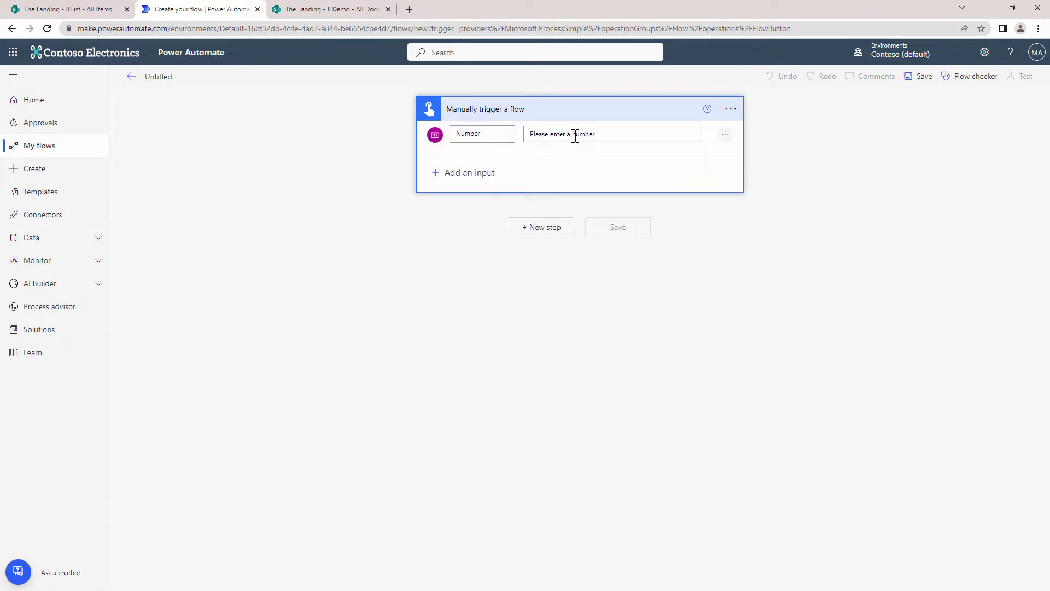
Step: Add a Data Operation Compose action as the step following the trigger
left_click(544, 233)
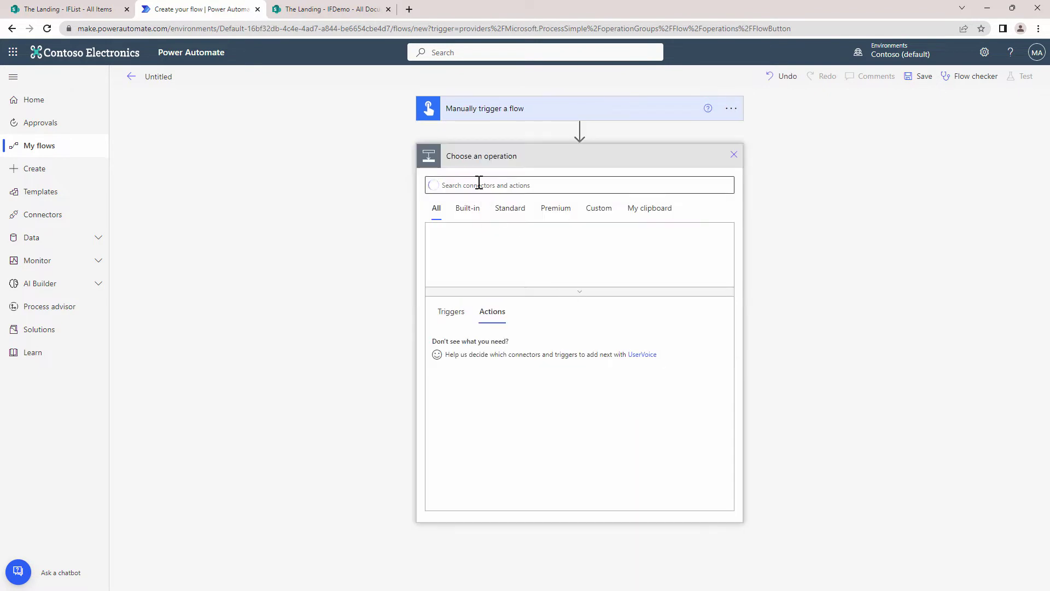
type("Compose")
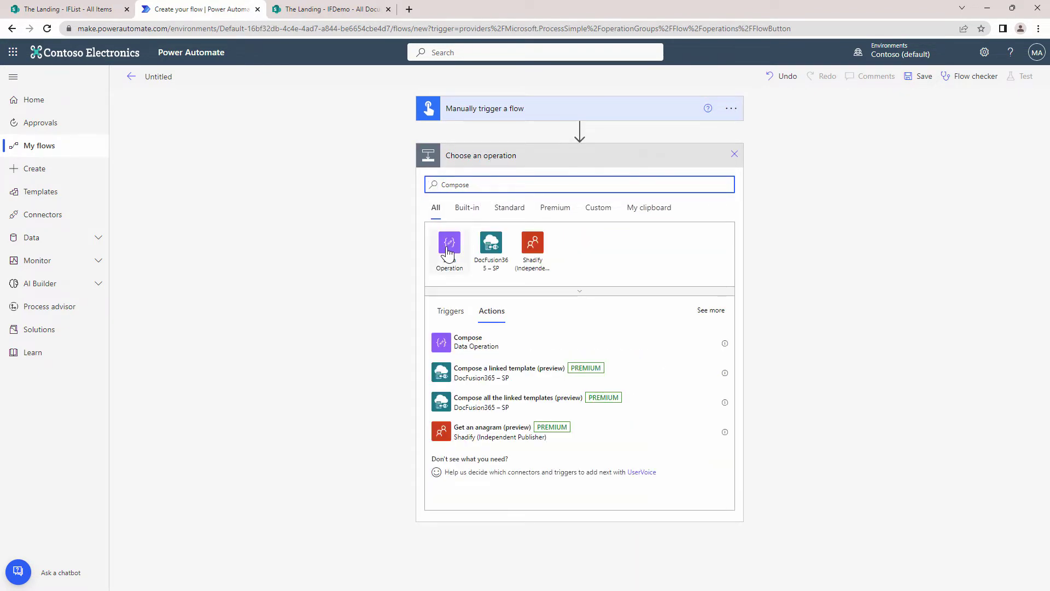
left_click(447, 249)
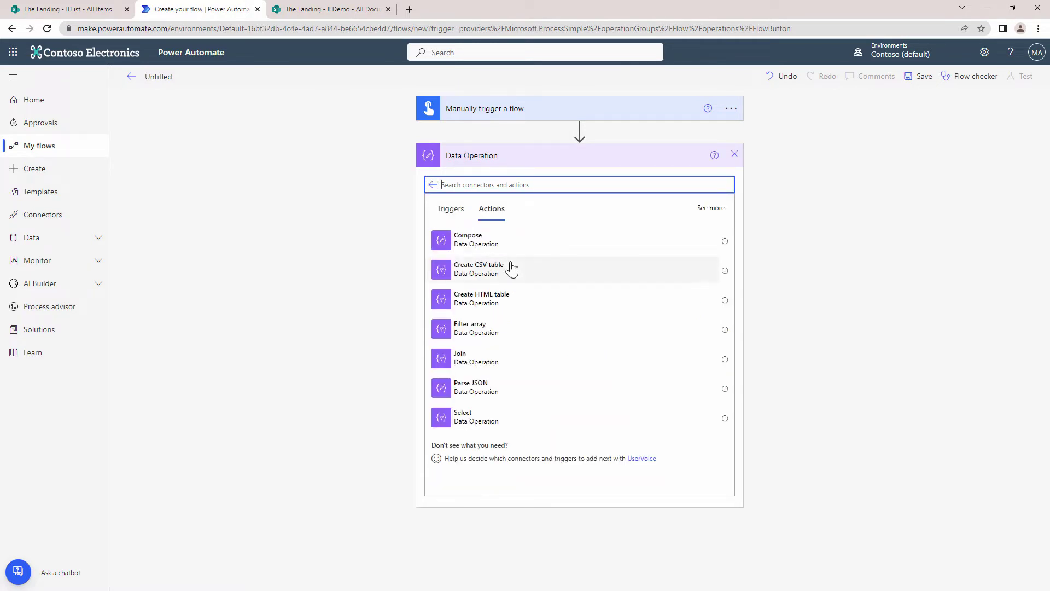
left_click(496, 245)
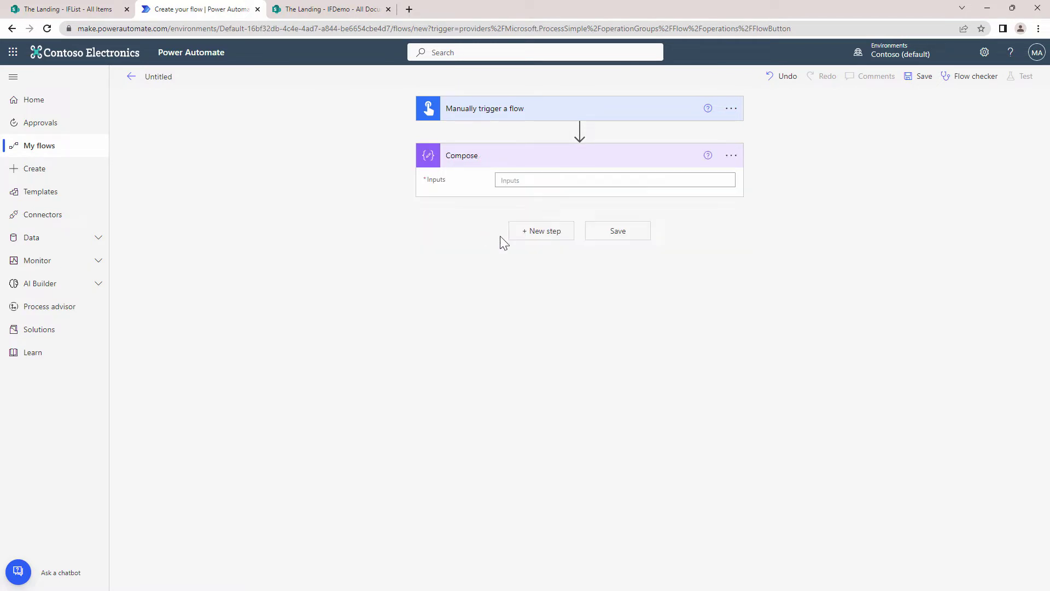
Step: Begin an if expression for the Compose inputs, using equals to compare the trigger's Number with 10
left_click(525, 180)
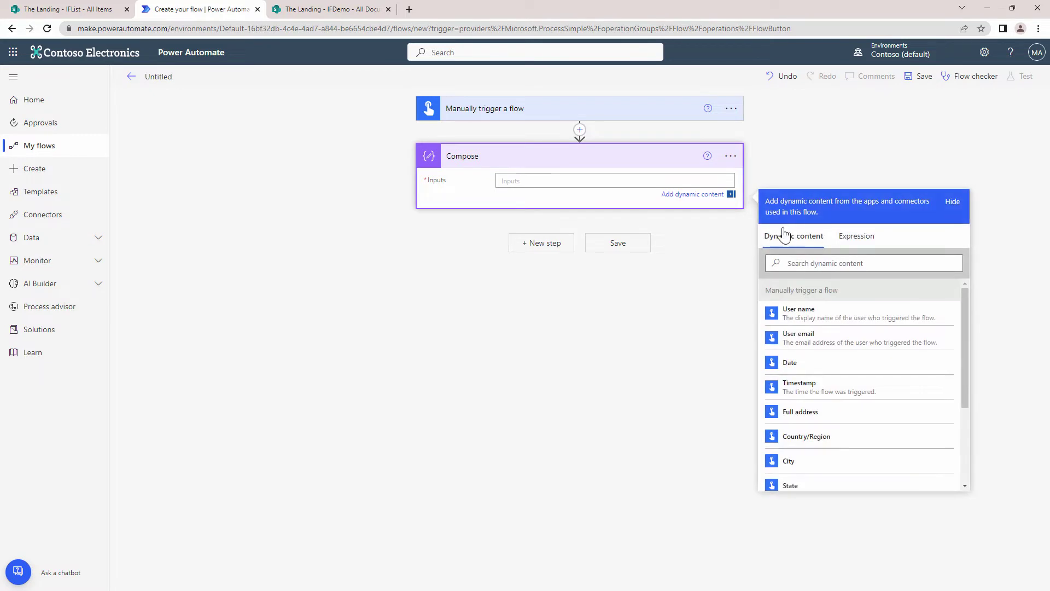
left_click(856, 237)
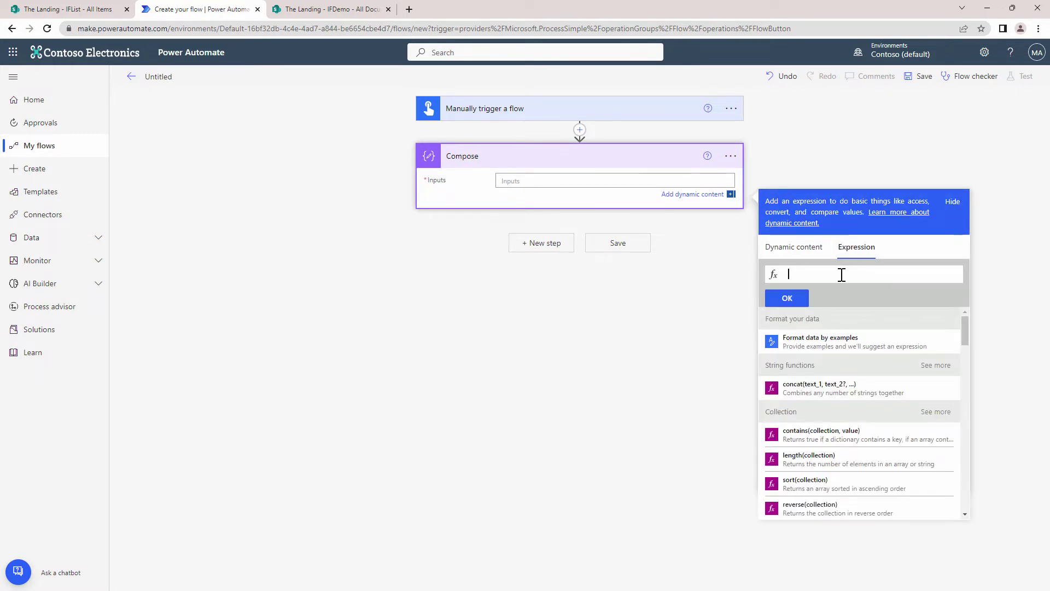
type("if*")
type("(")
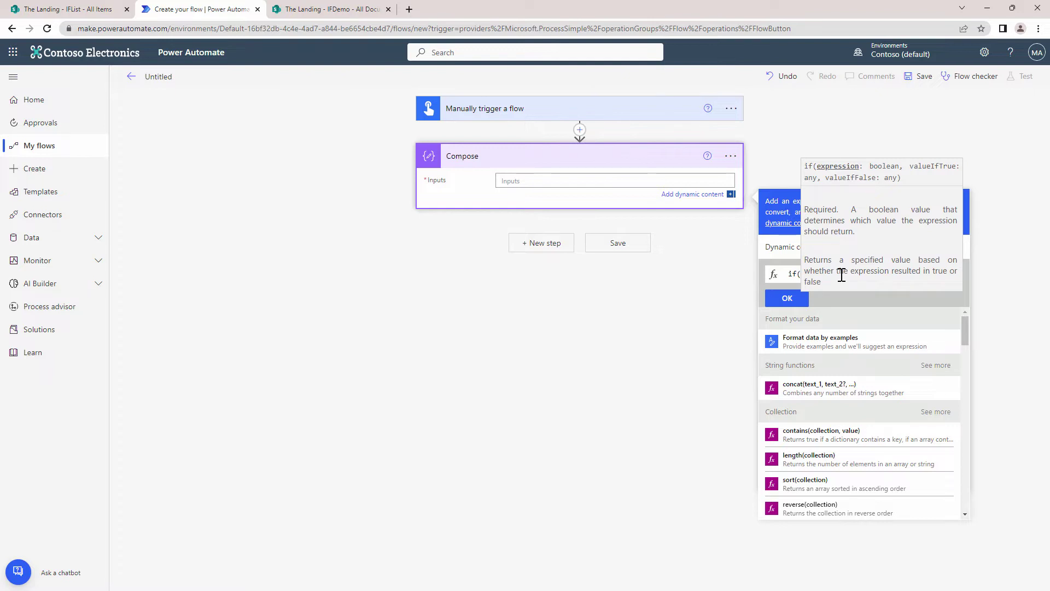
left_click(792, 236)
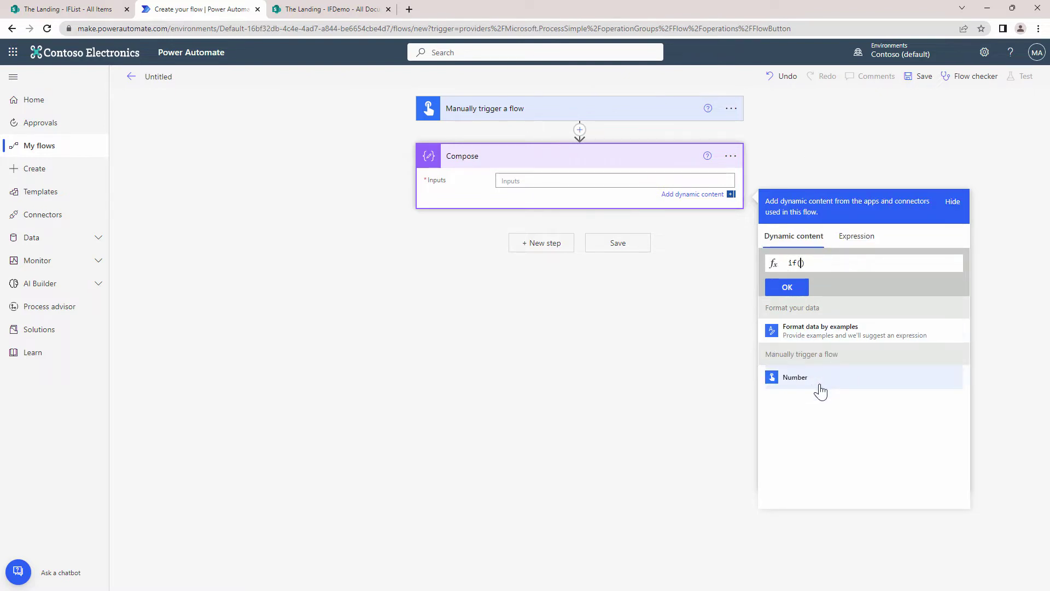
left_click(874, 239)
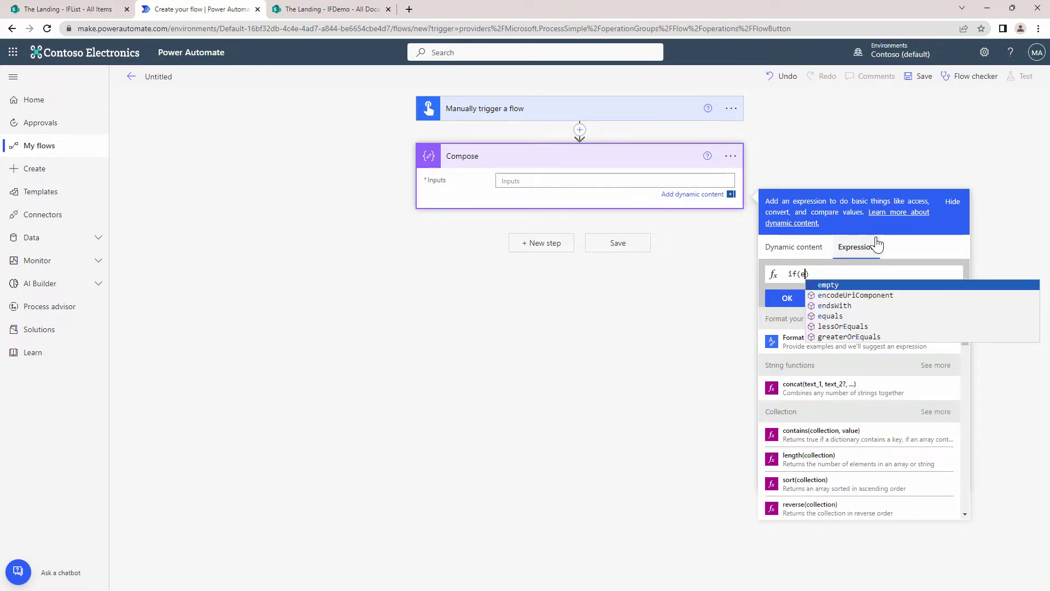
type("eq")
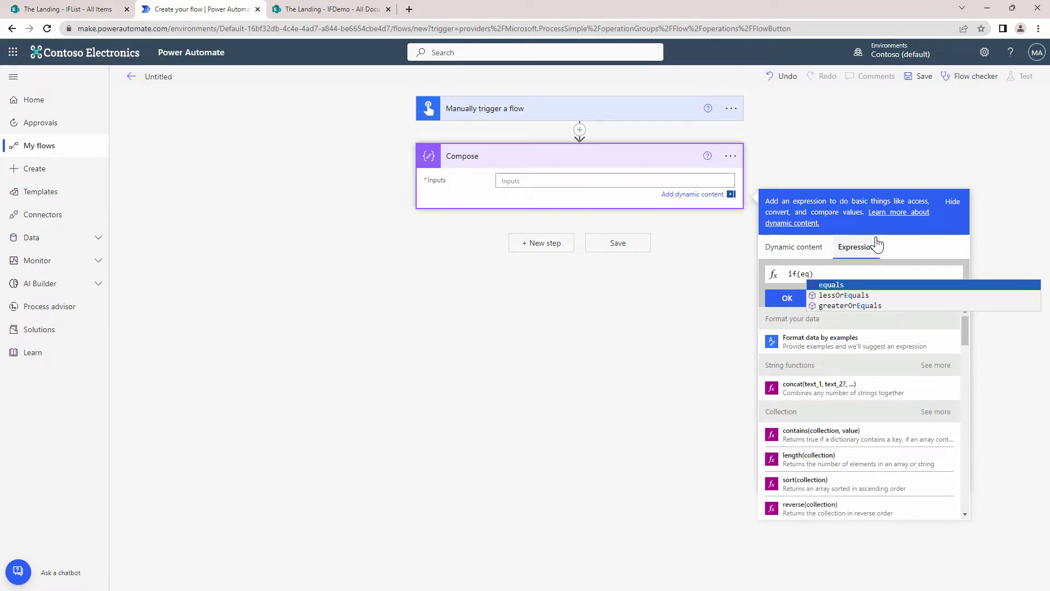
left_click(841, 285)
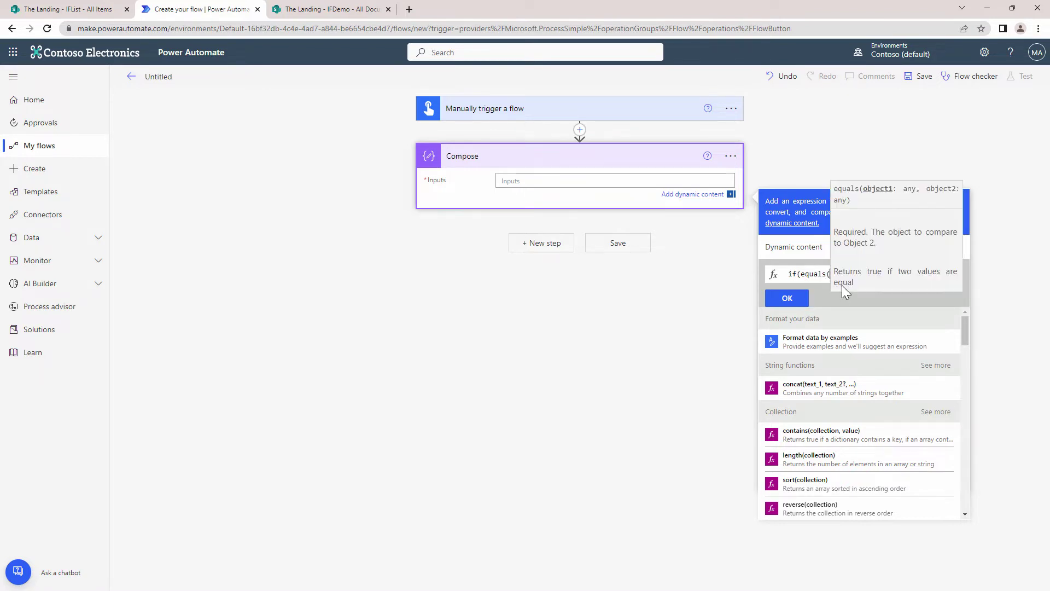
left_click(797, 252)
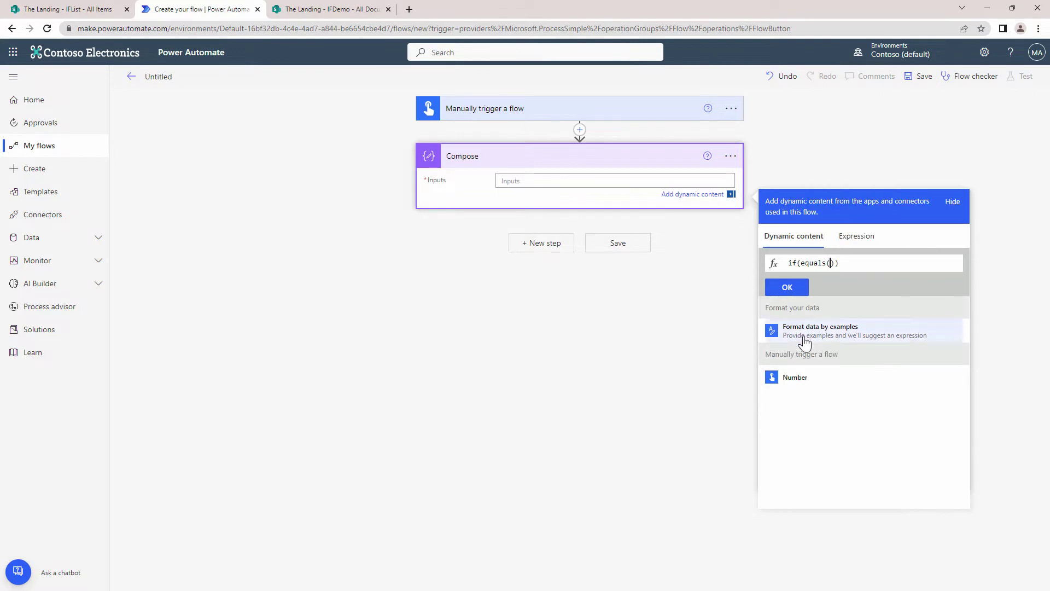
left_click(802, 378)
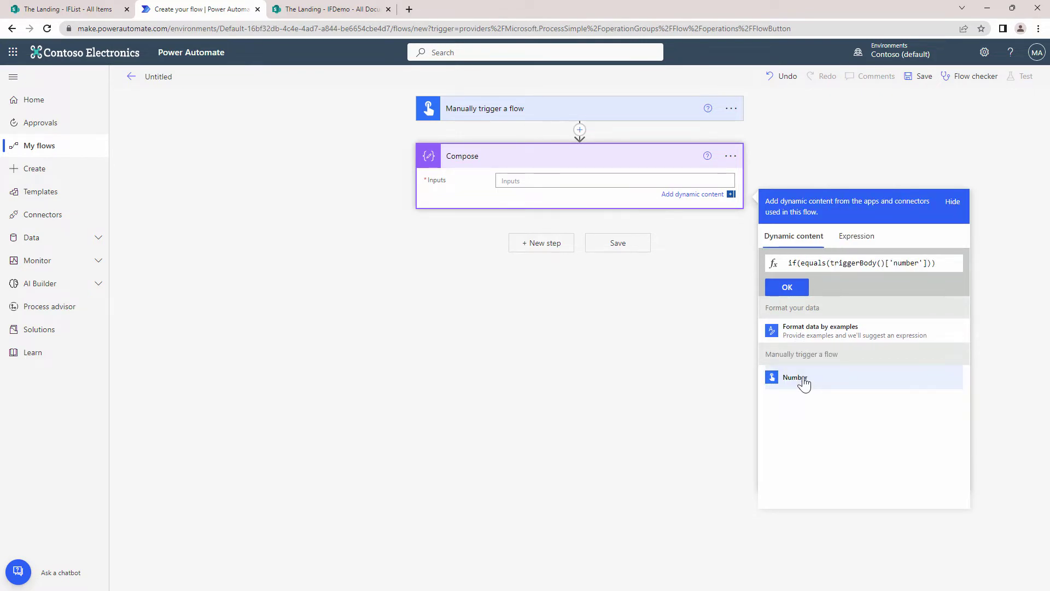
type(",10")
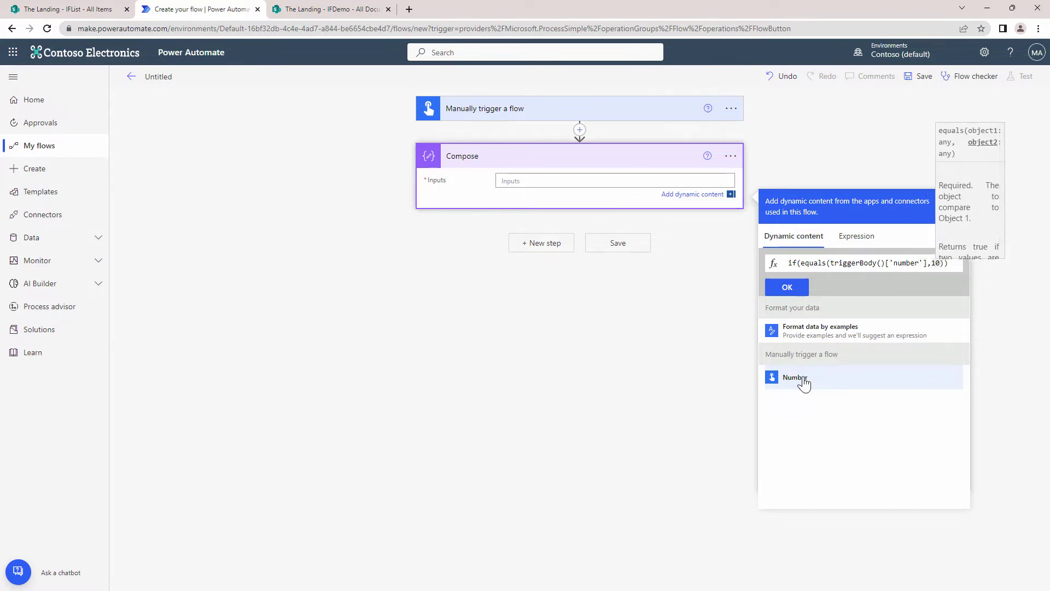
Step: Complete the if expression with 'The number is 10' for true and 'The number is not 10' for false, and insert it into Compose
type("),")
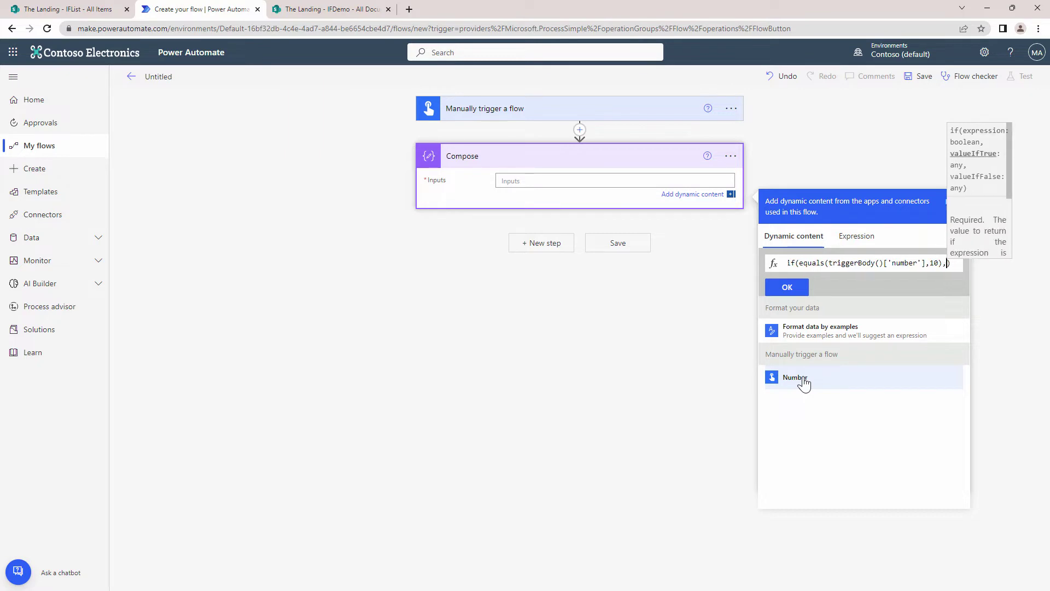
type("'The")
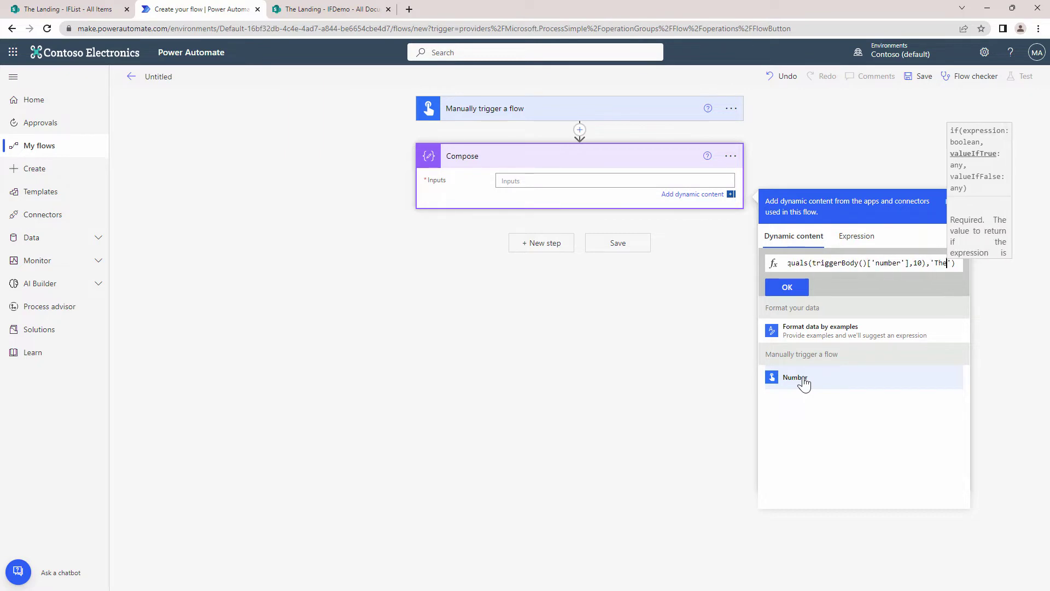
type(" number is ")
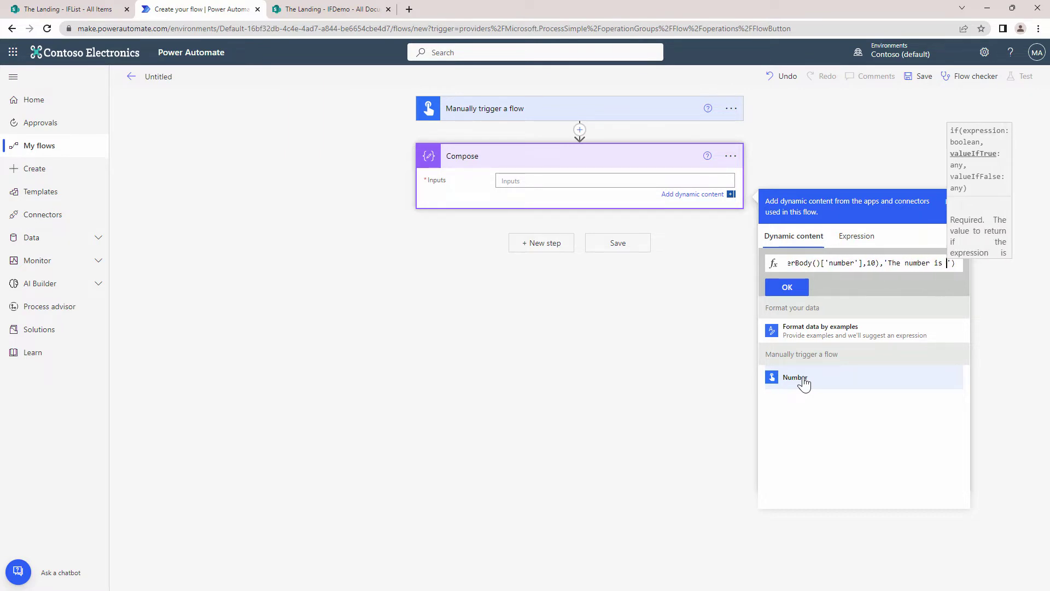
type("10'")
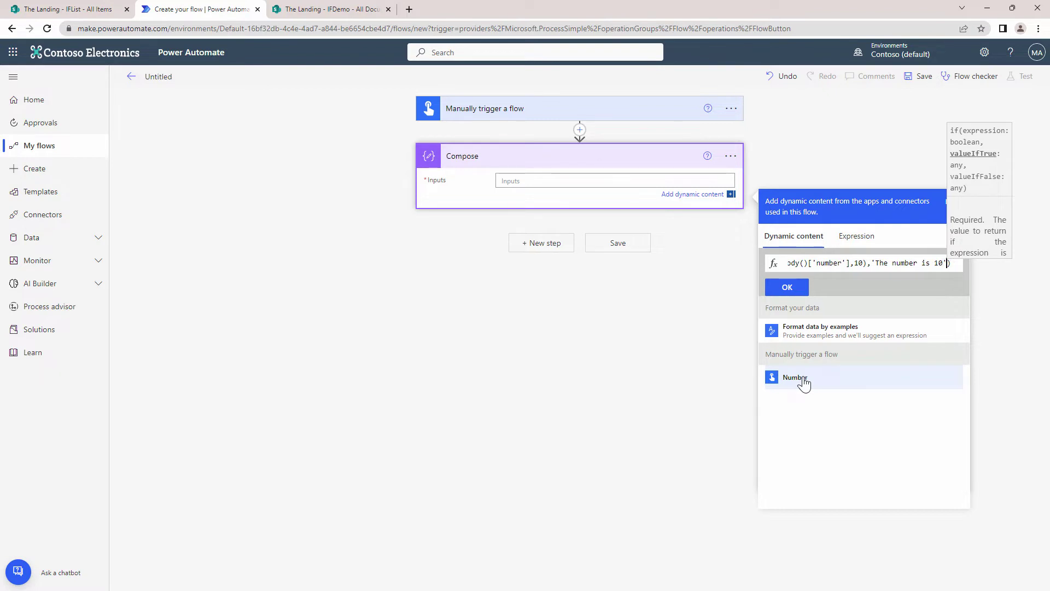
type(",")
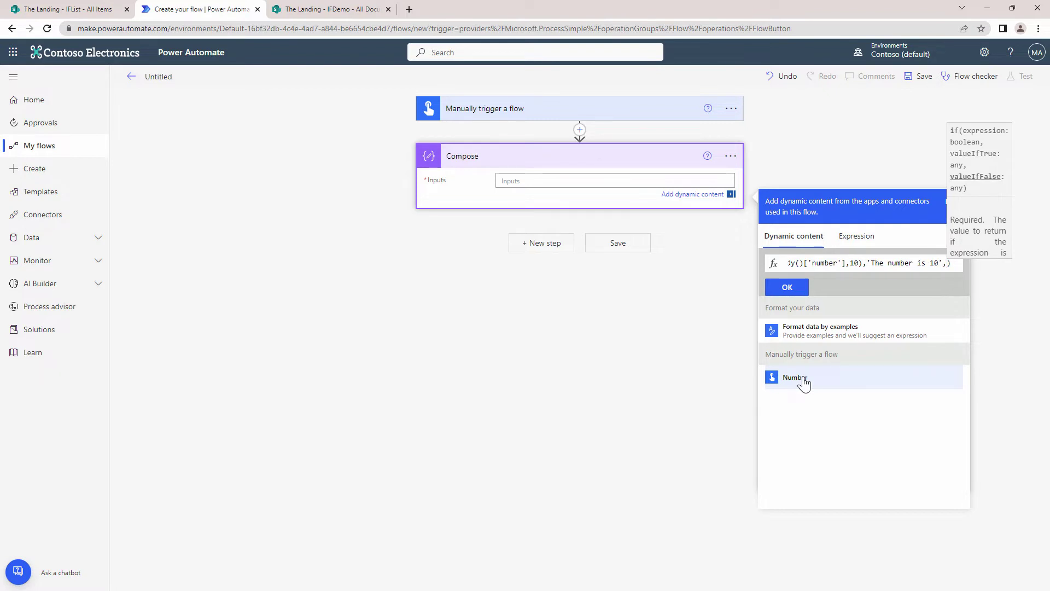
type("'")
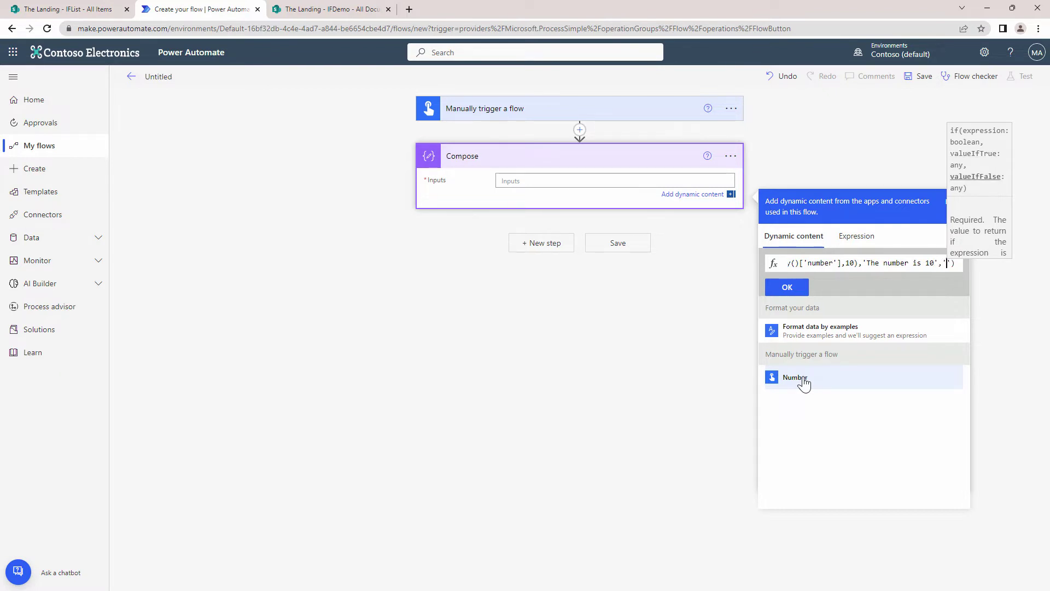
type("The number is")
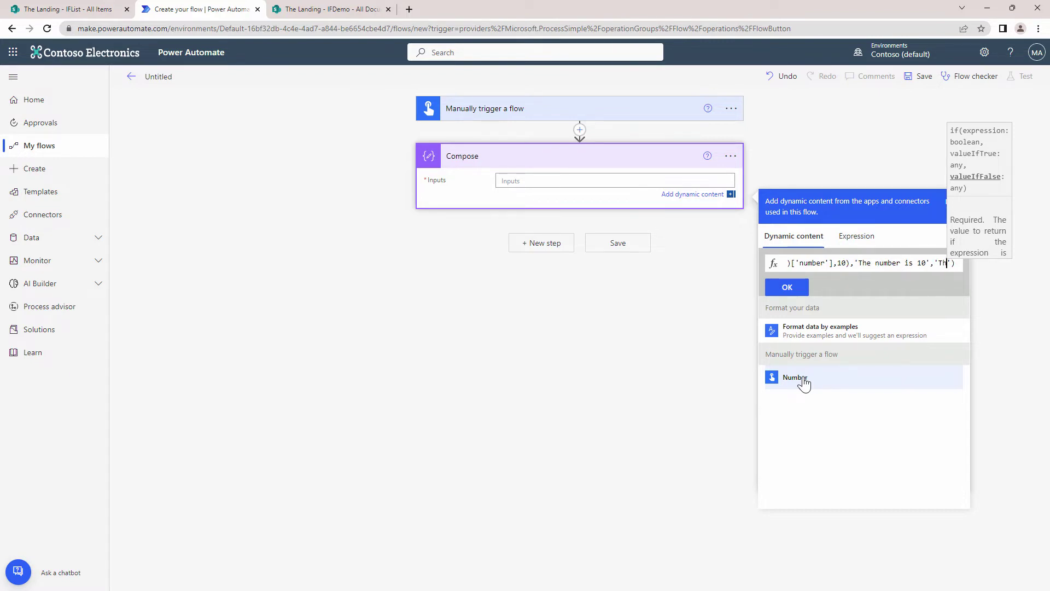
type(" not 10")
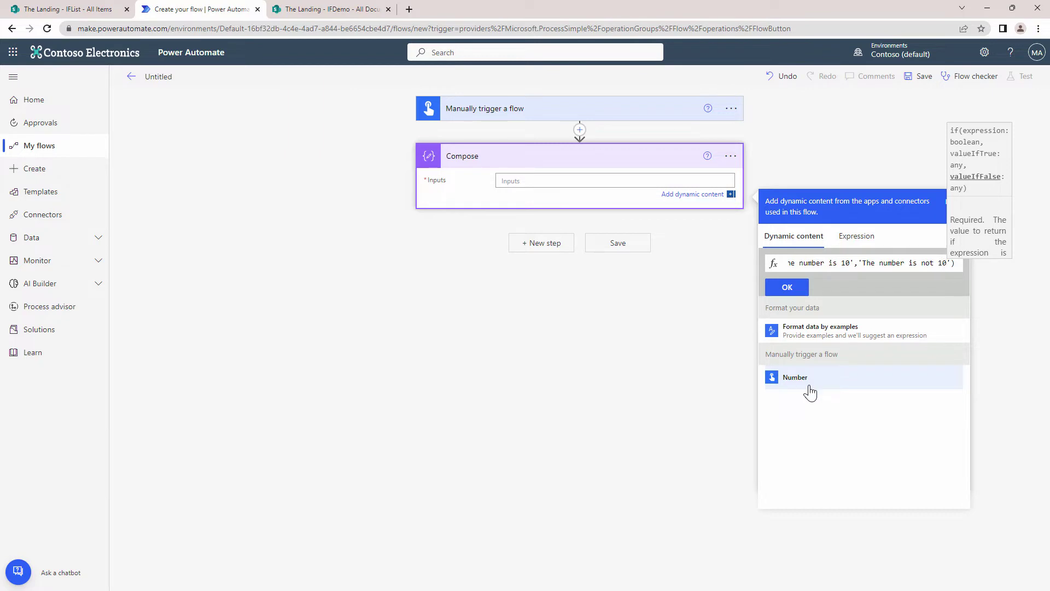
left_click(790, 287)
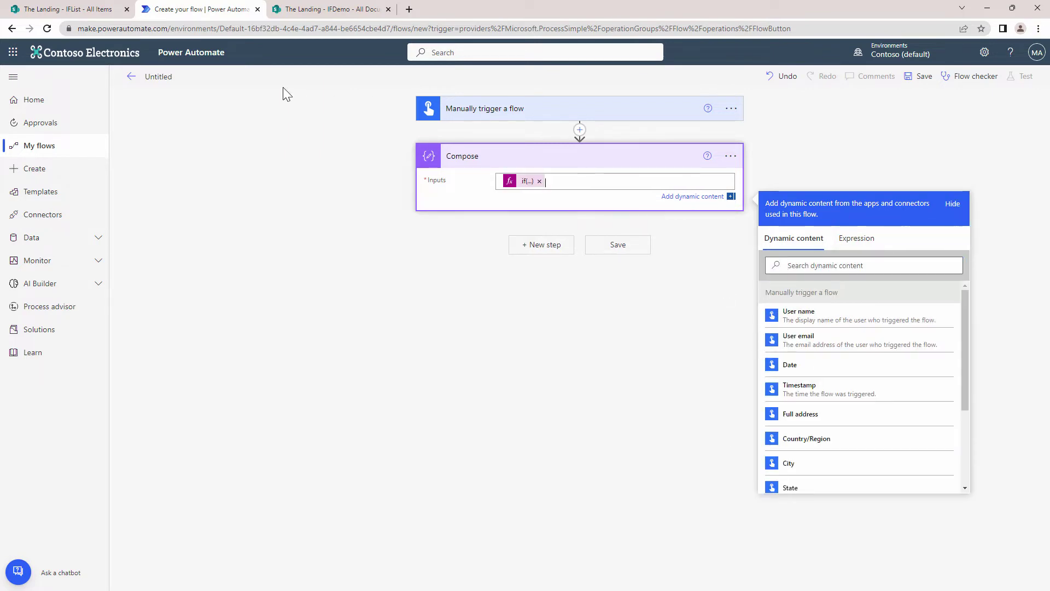
Step: Rename the flow as IfDemo and save it
left_click(171, 75)
key("ctrl+a")
type("I")
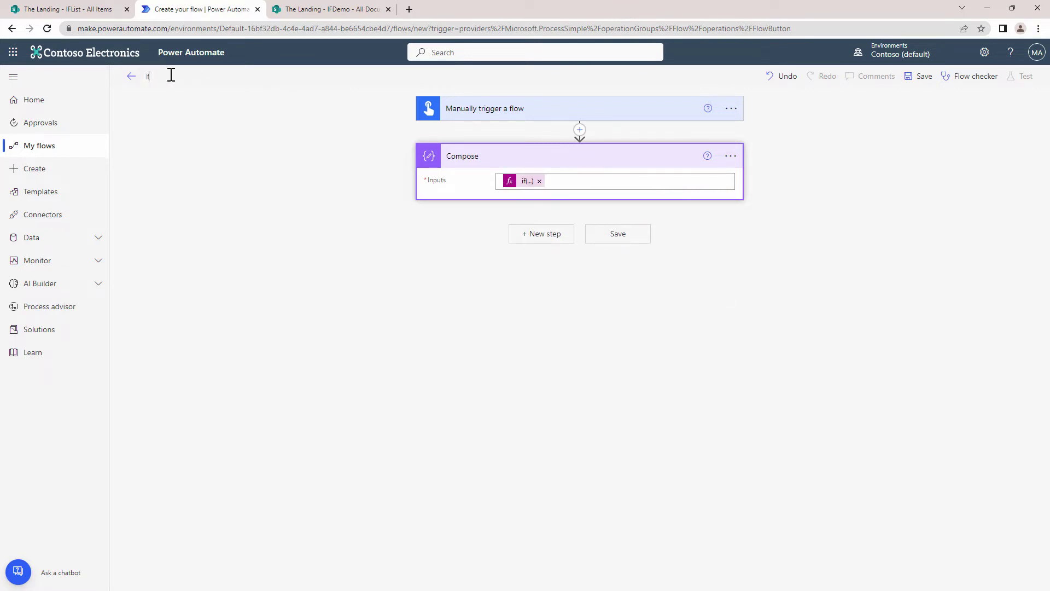
key("BackSpace")
key("BackSpace")
type("I")
left_click(924, 79)
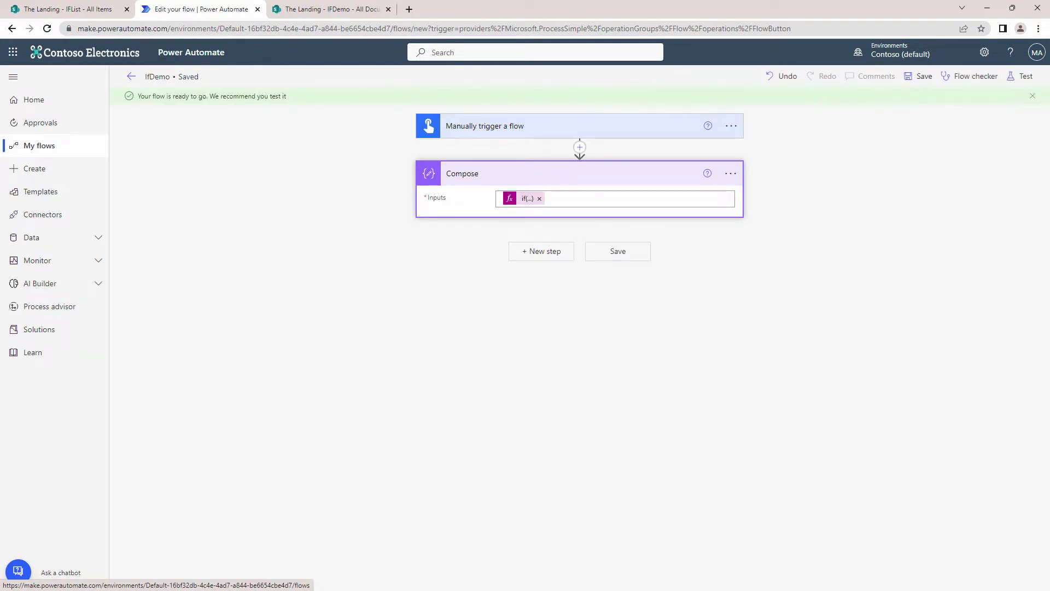
Step: Test the flow manually with 15 as the Number input
left_click(1034, 85)
left_click(930, 113)
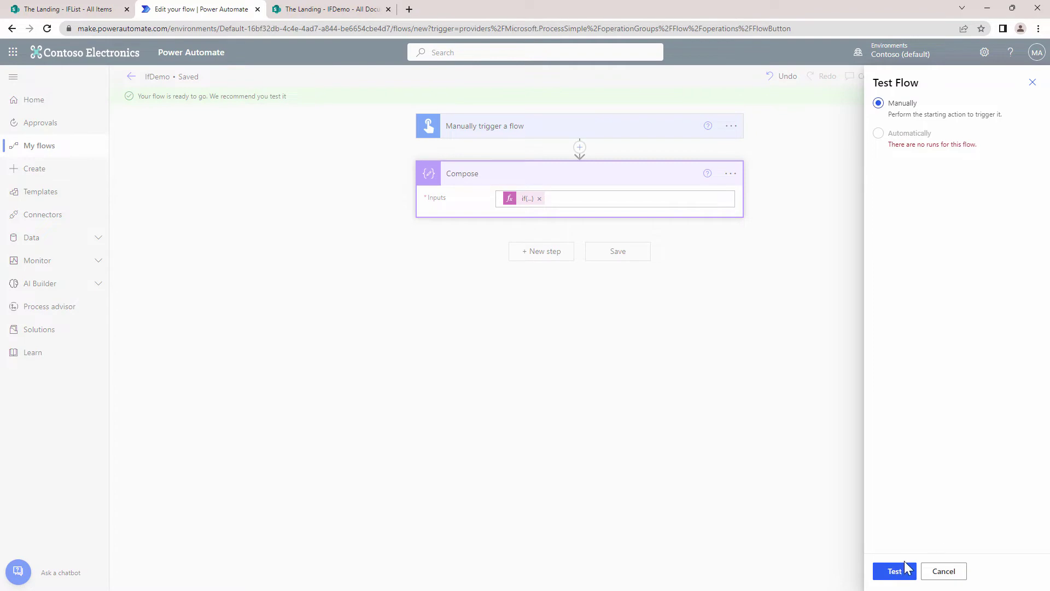
left_click(893, 574)
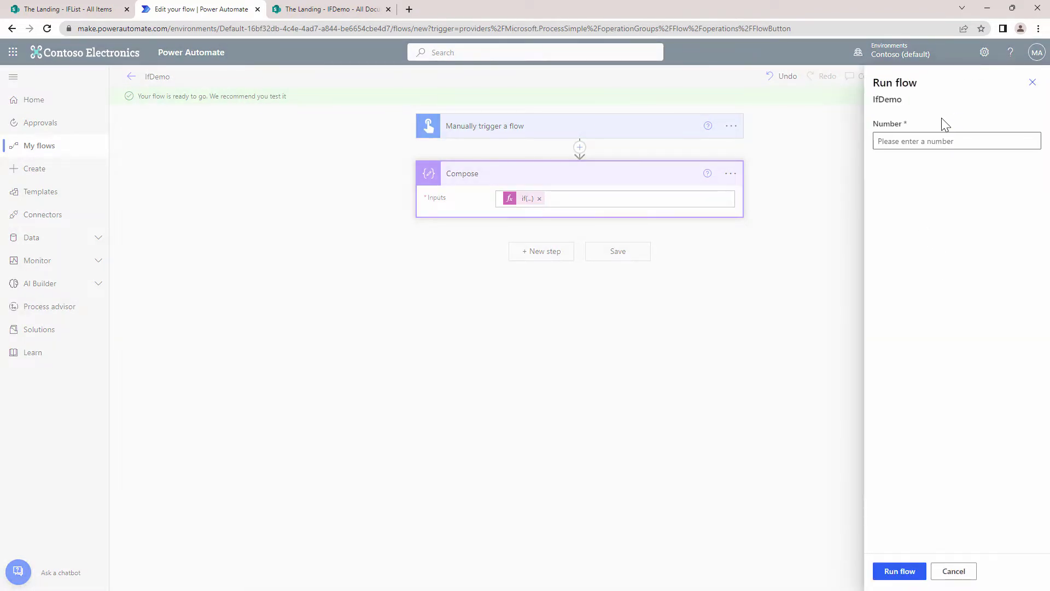
left_click(937, 147)
type("15")
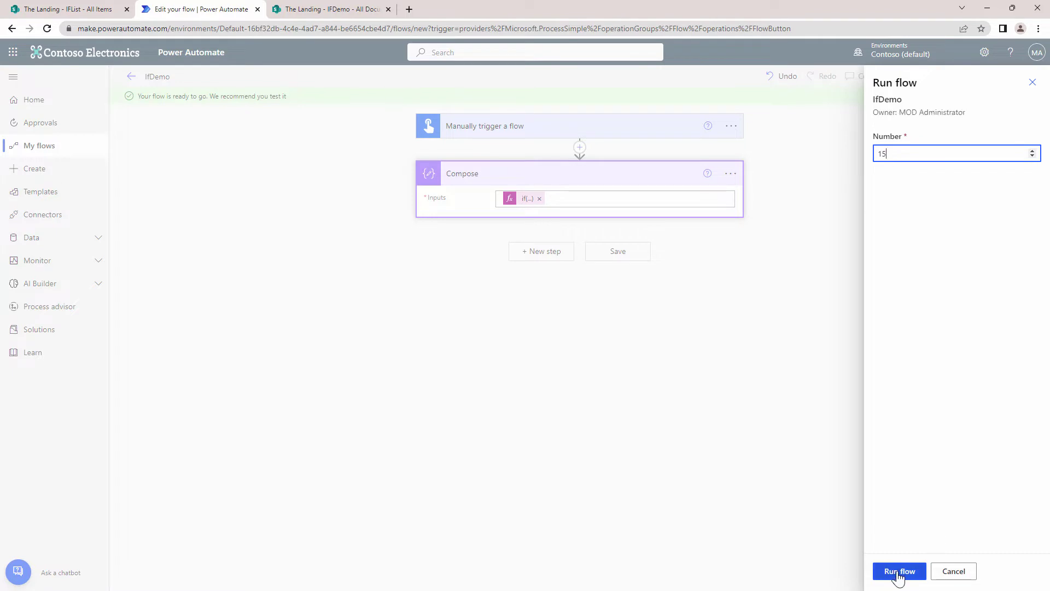
left_click(898, 573)
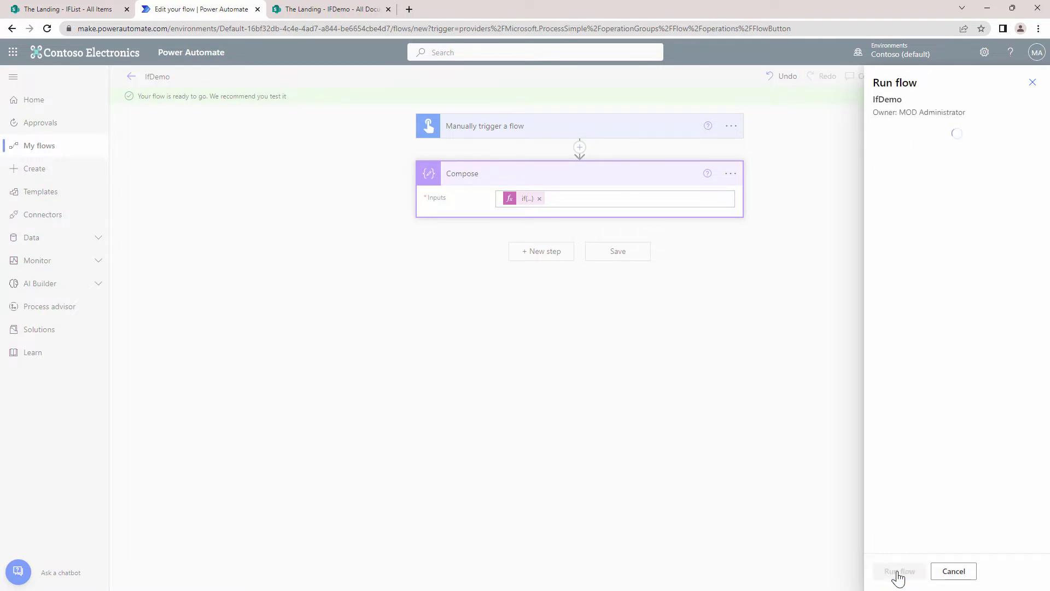
left_click(898, 571)
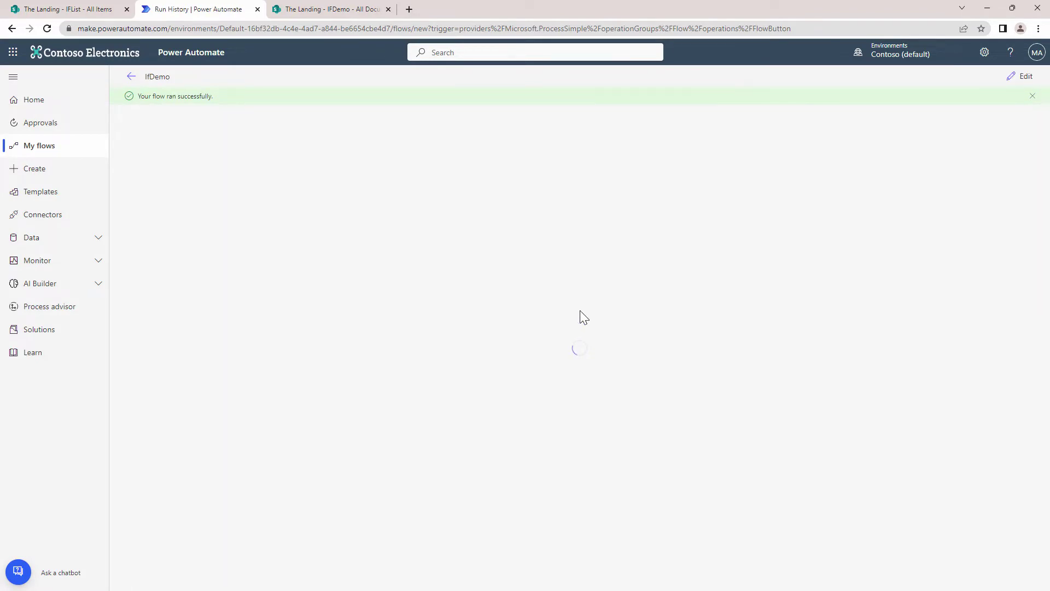
Step: Inspect the Compose result of the last run, retest the flow manually with 10 as the Number input, and view the new Compose result
left_click(563, 197)
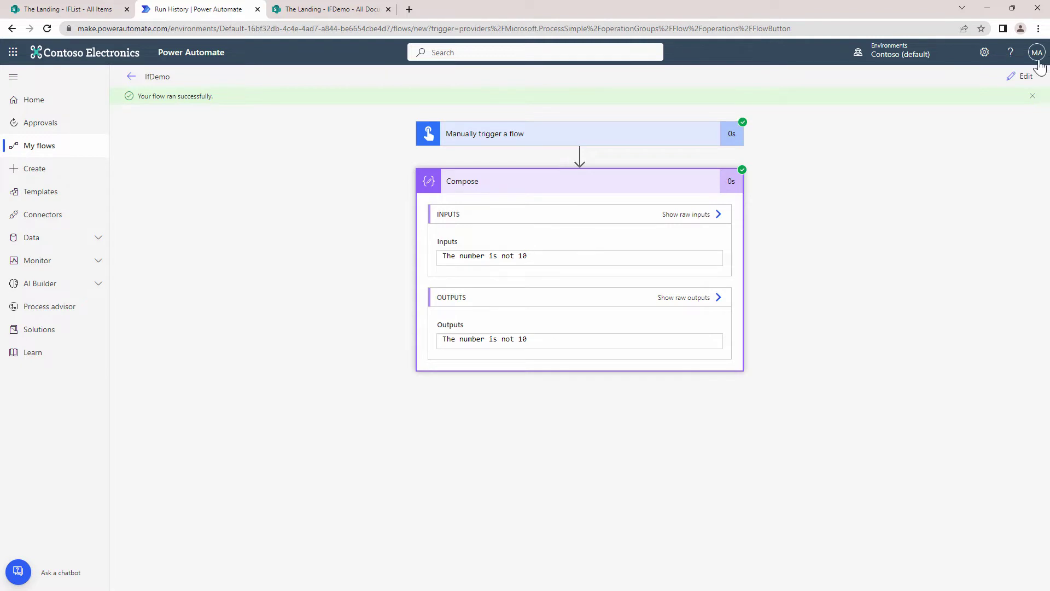
left_click(1022, 77)
left_click(1025, 81)
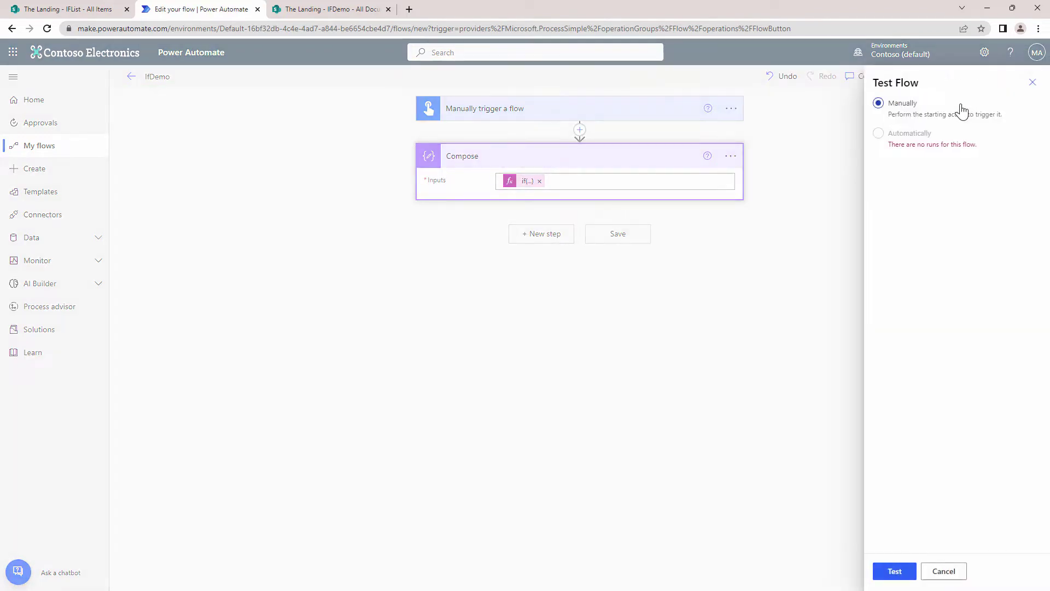
left_click(894, 571)
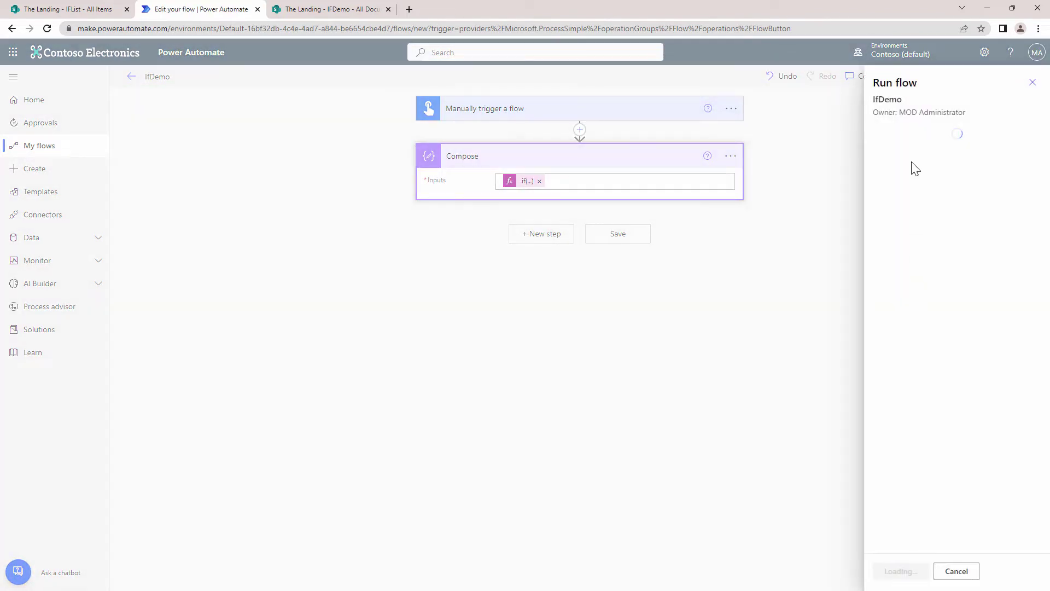
left_click(916, 154)
type("10")
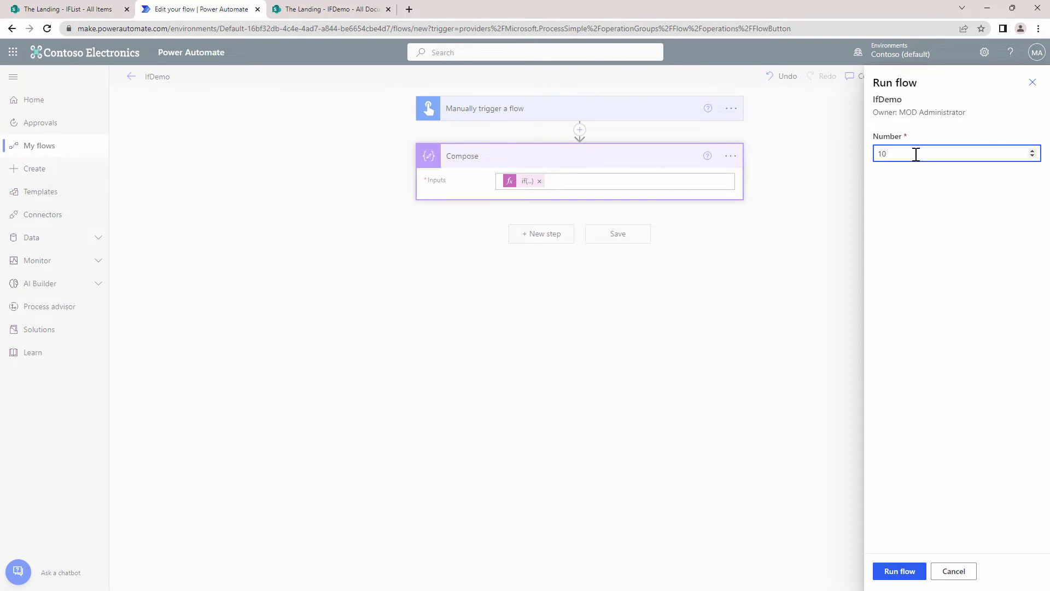
left_click(900, 572)
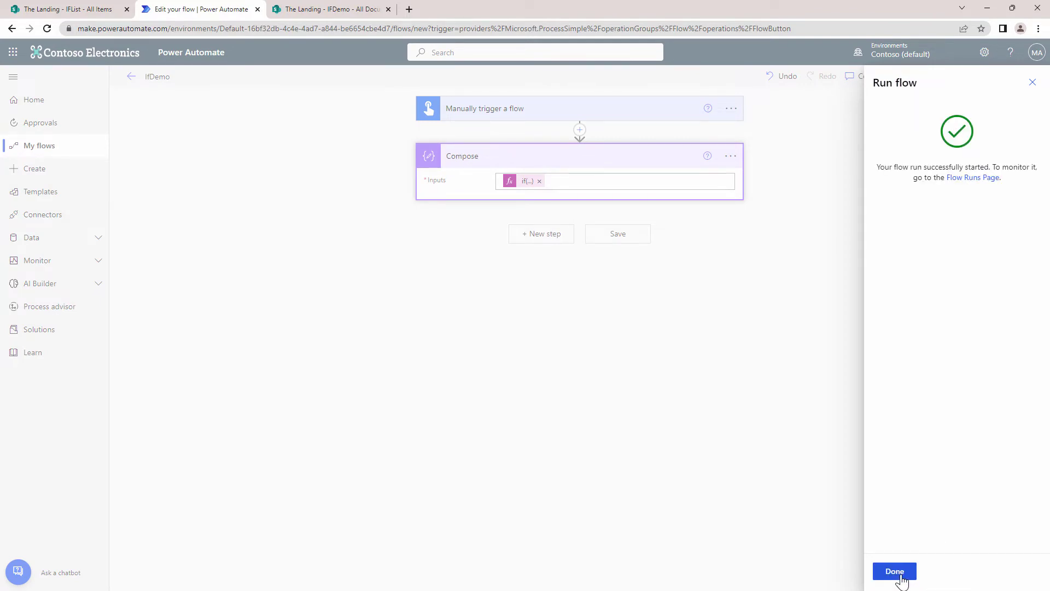
left_click(897, 572)
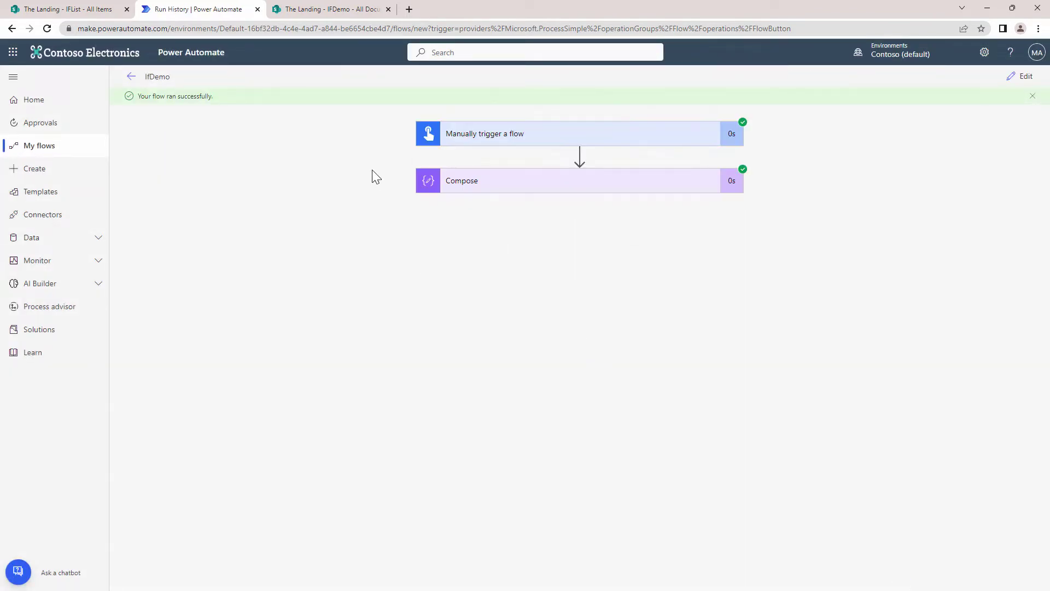
left_click(560, 181)
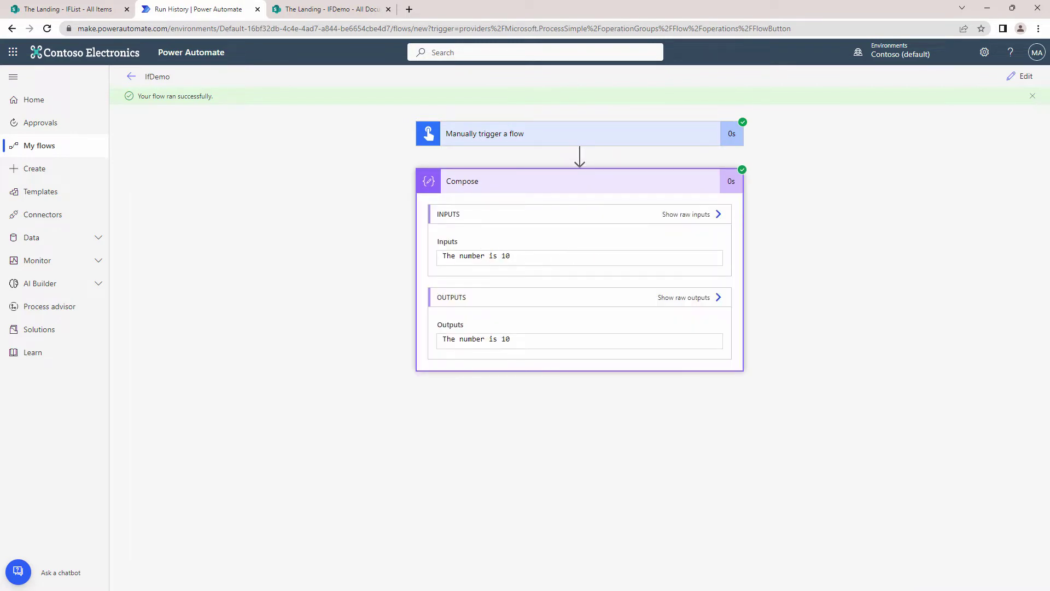
Step: Return to editing the flow and add a Condition control action after Compose
left_click(1021, 76)
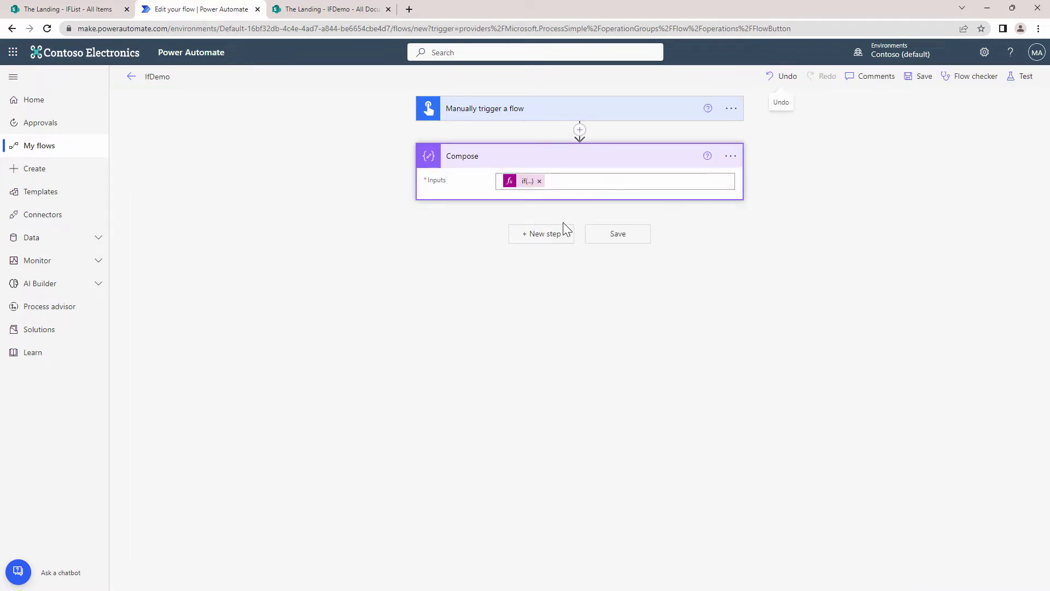
left_click(558, 237)
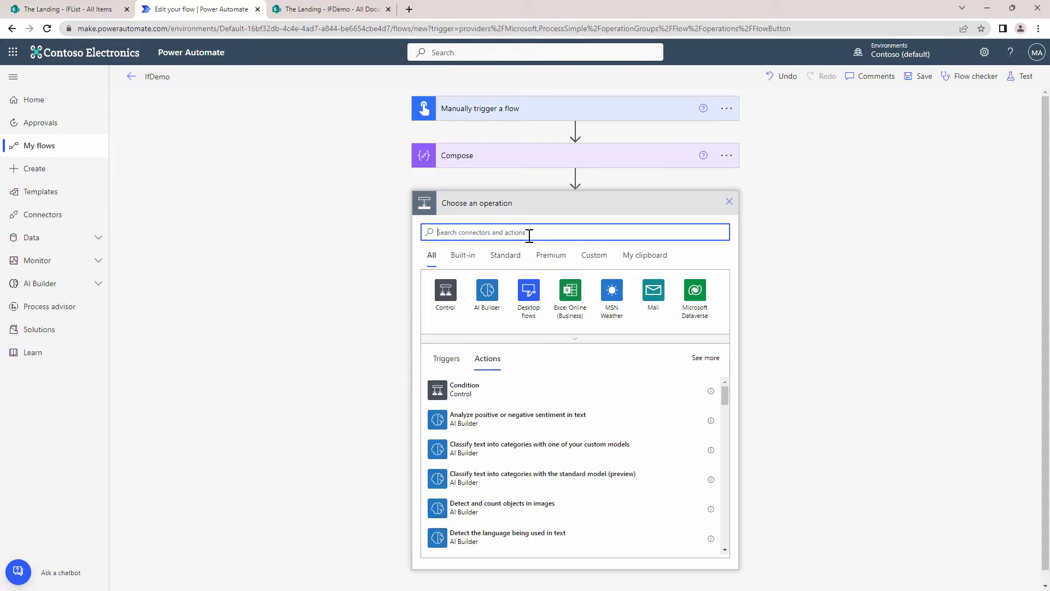
type("Condi")
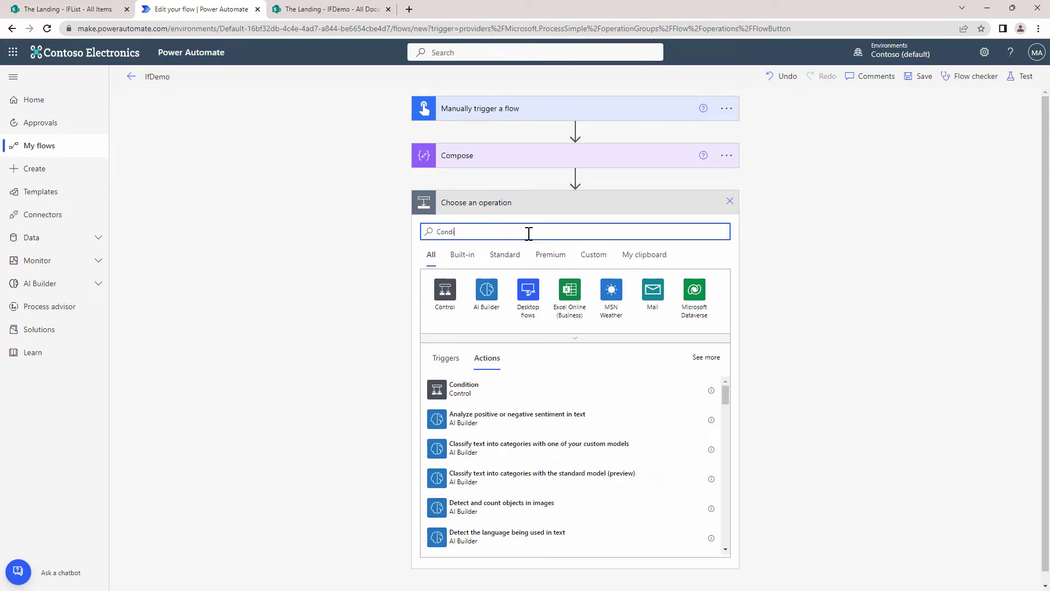
type("tion")
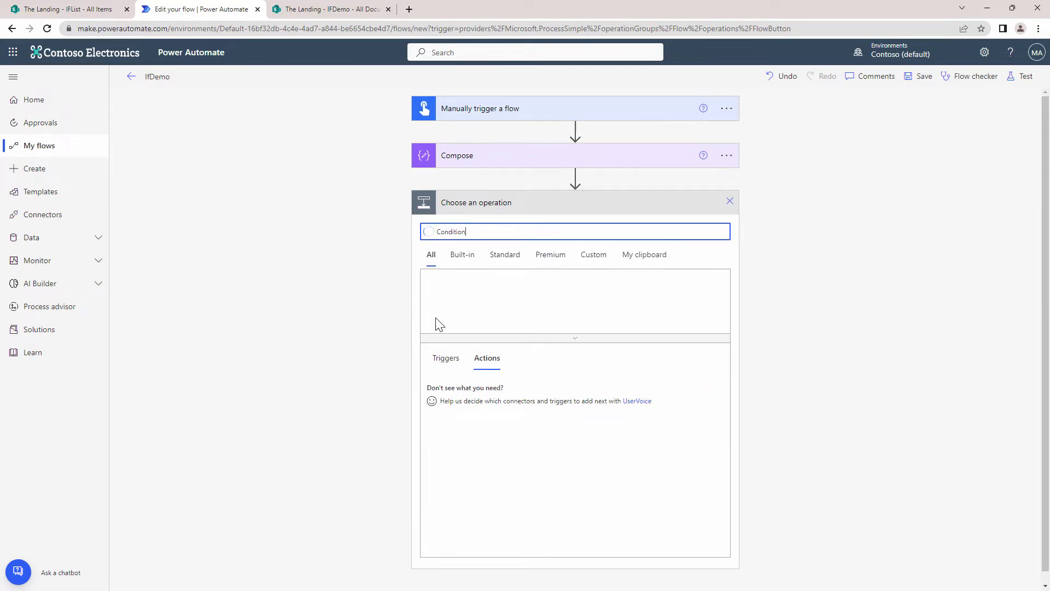
left_click(445, 291)
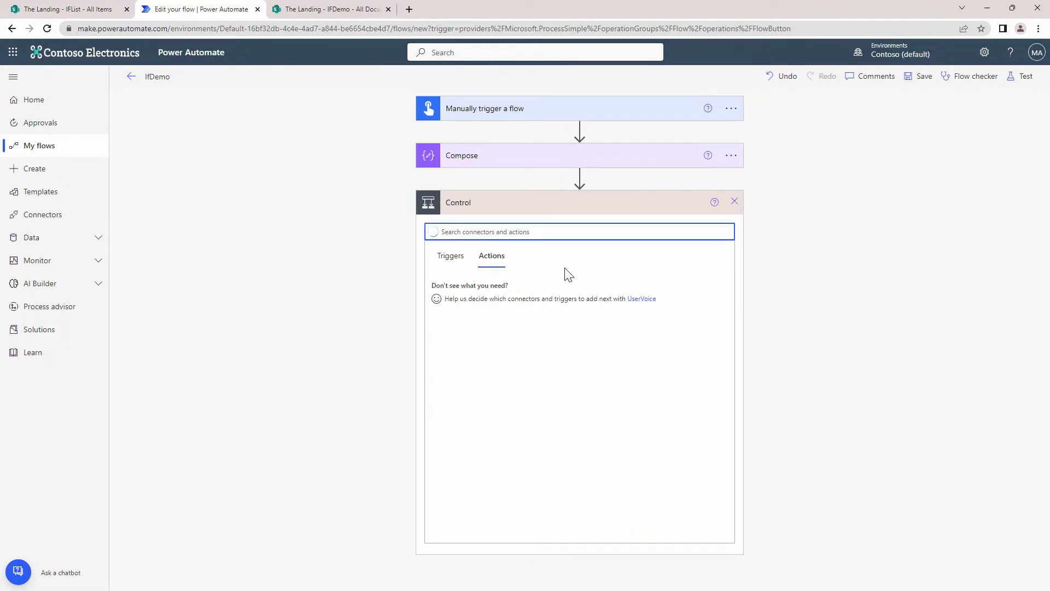
left_click(469, 287)
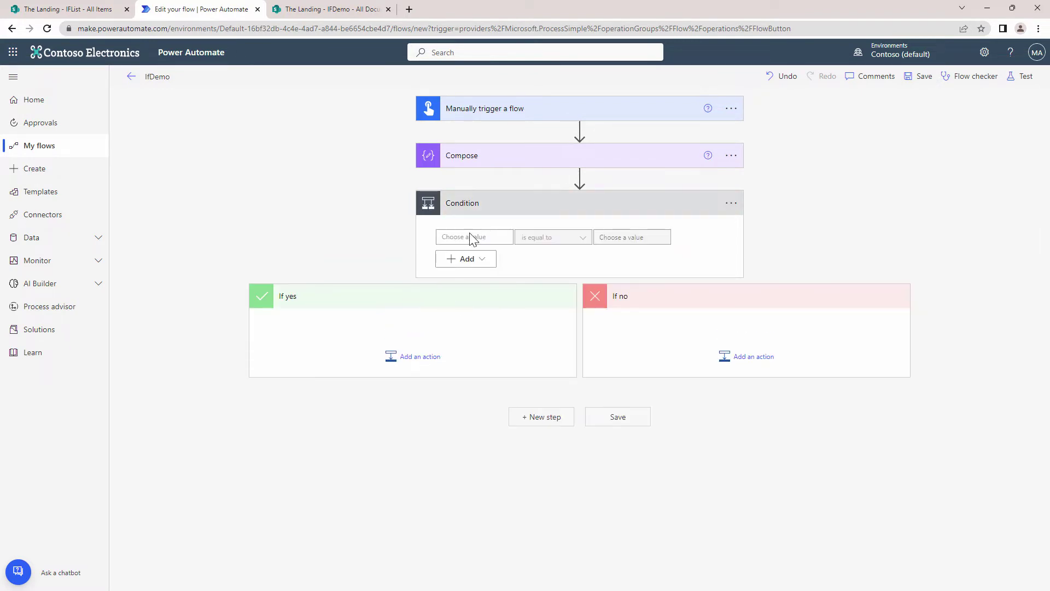
Step: Set the Condition to check whether the trigger's Number is equal to 10
left_click(471, 238)
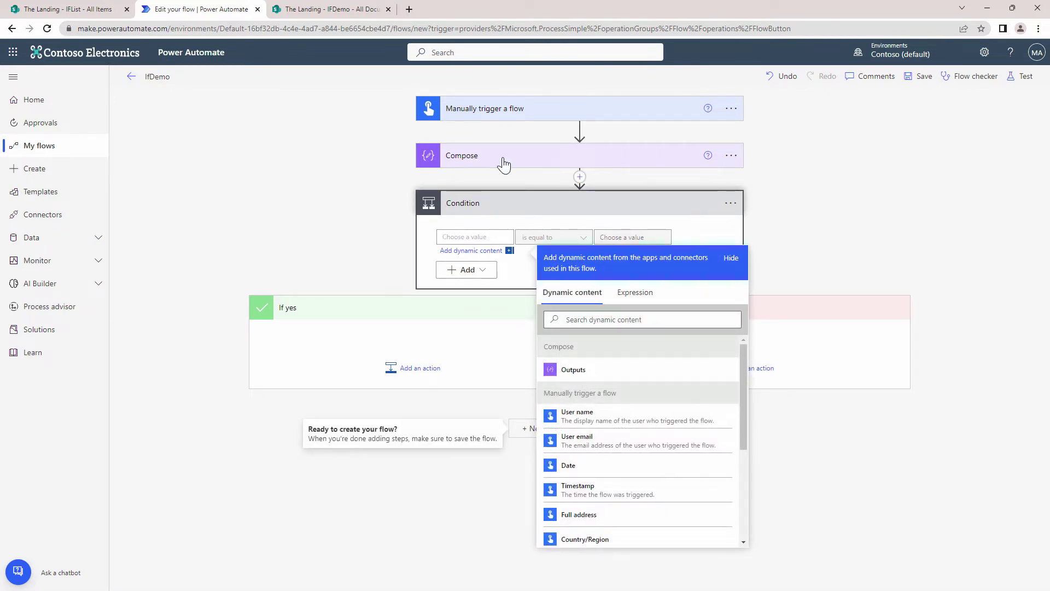
type("ef")
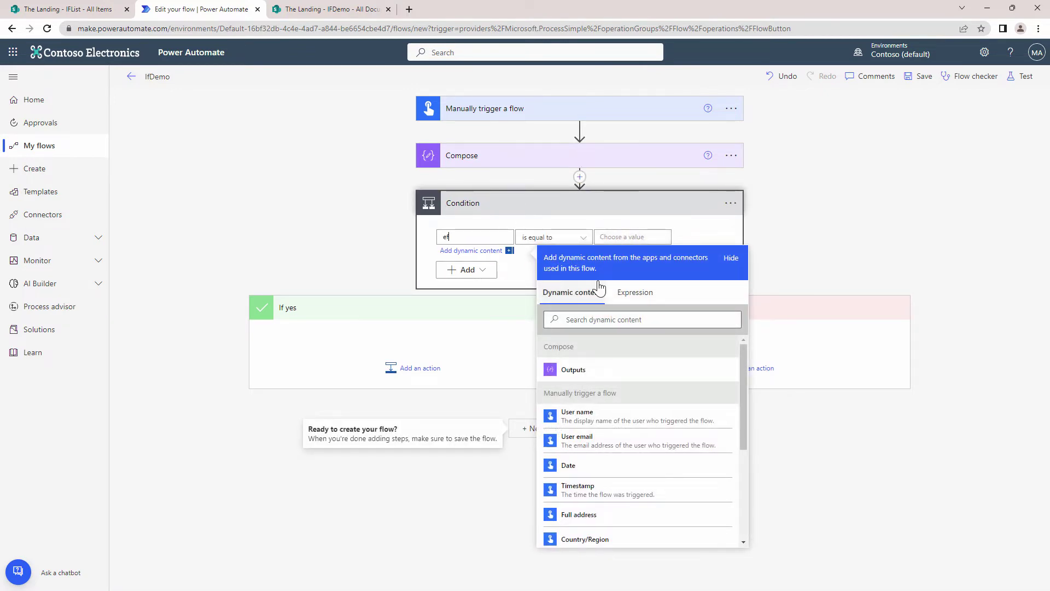
left_click(634, 292)
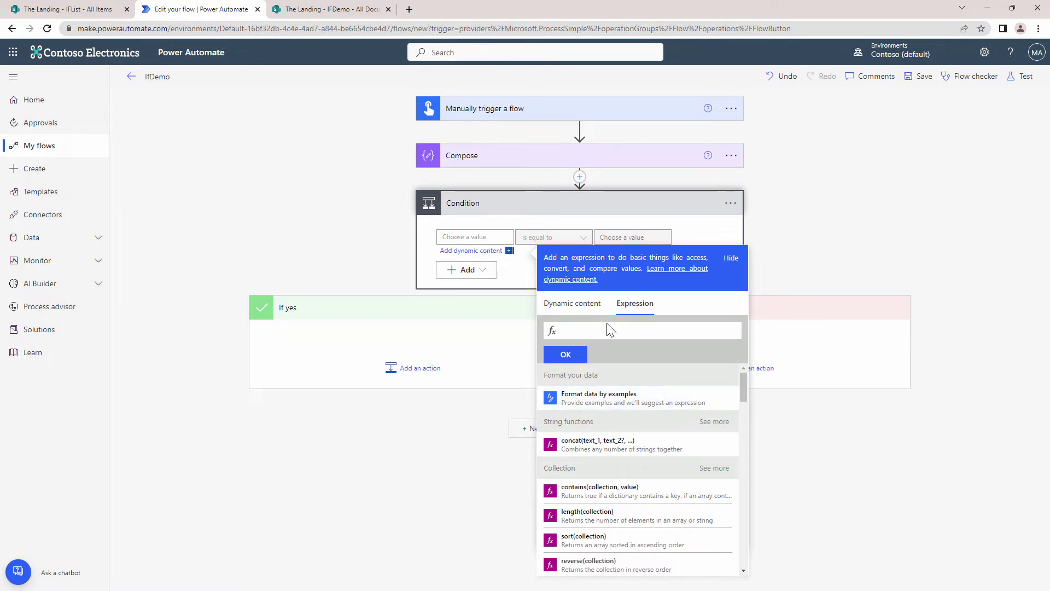
left_click(577, 303)
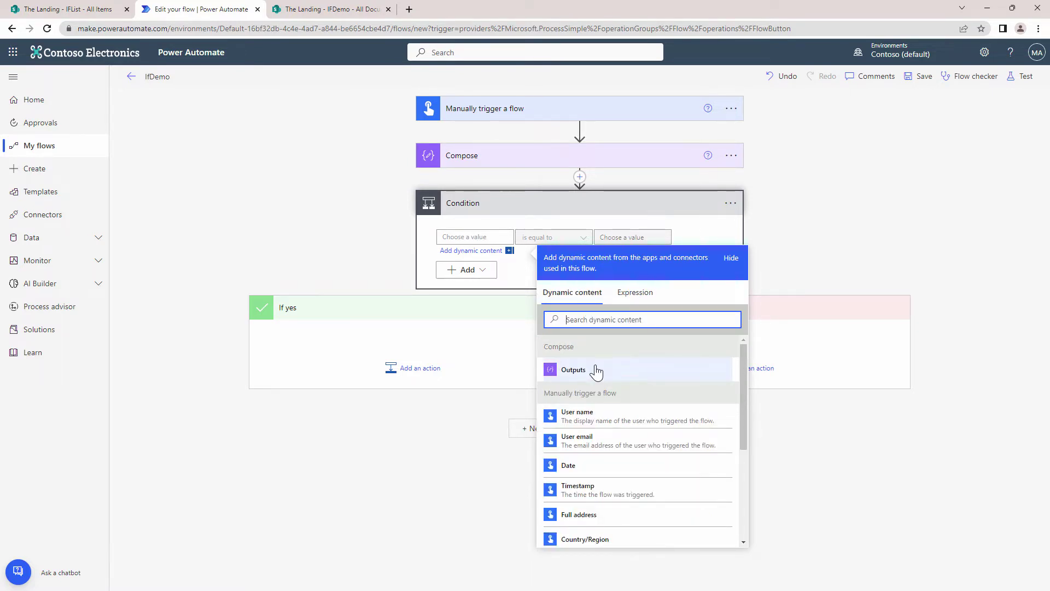
type("Num")
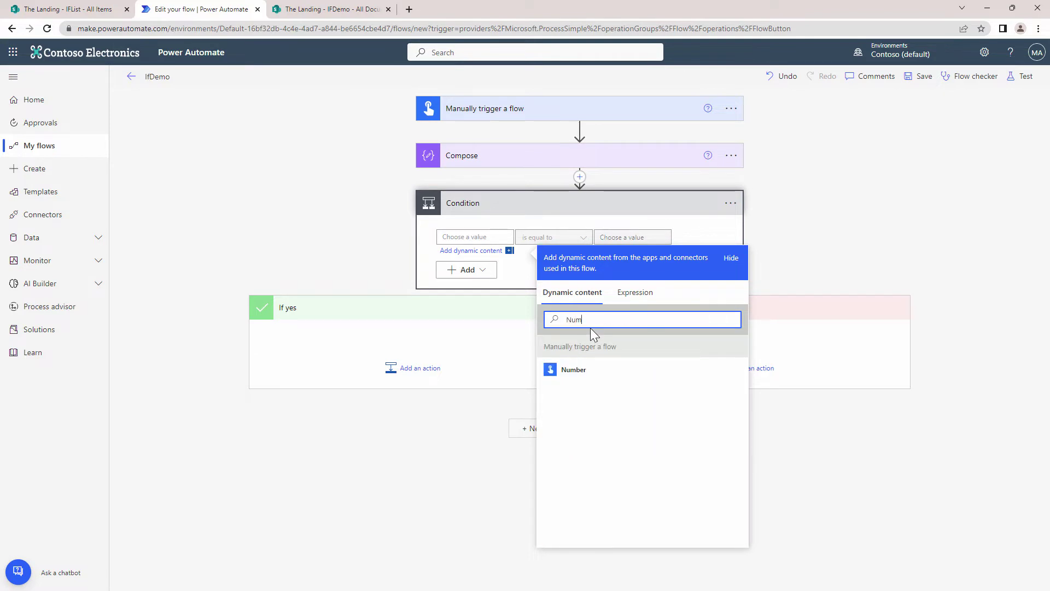
type("b")
left_click(585, 371)
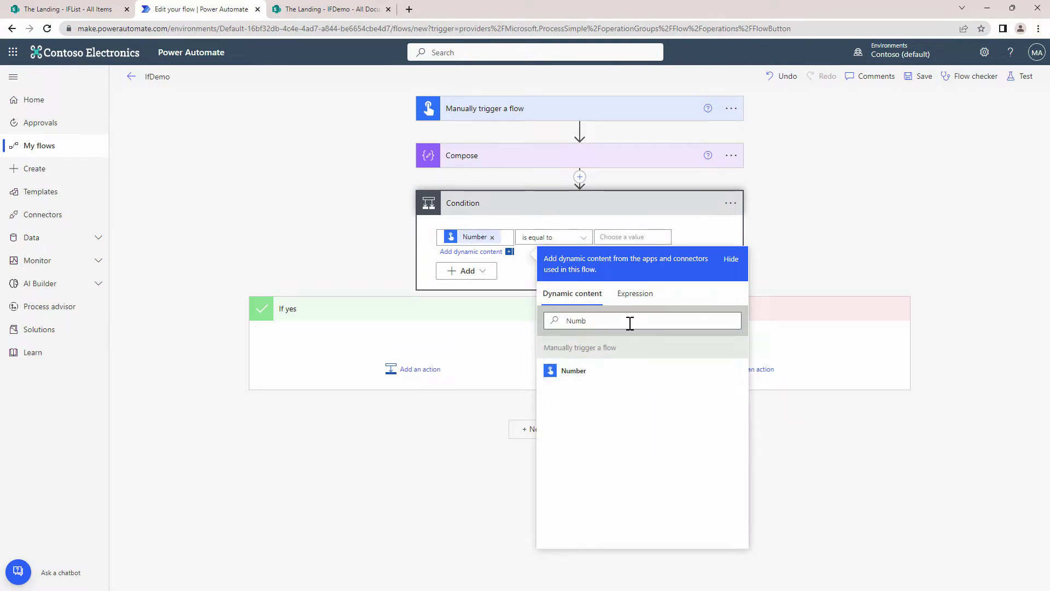
left_click(642, 236)
type("10")
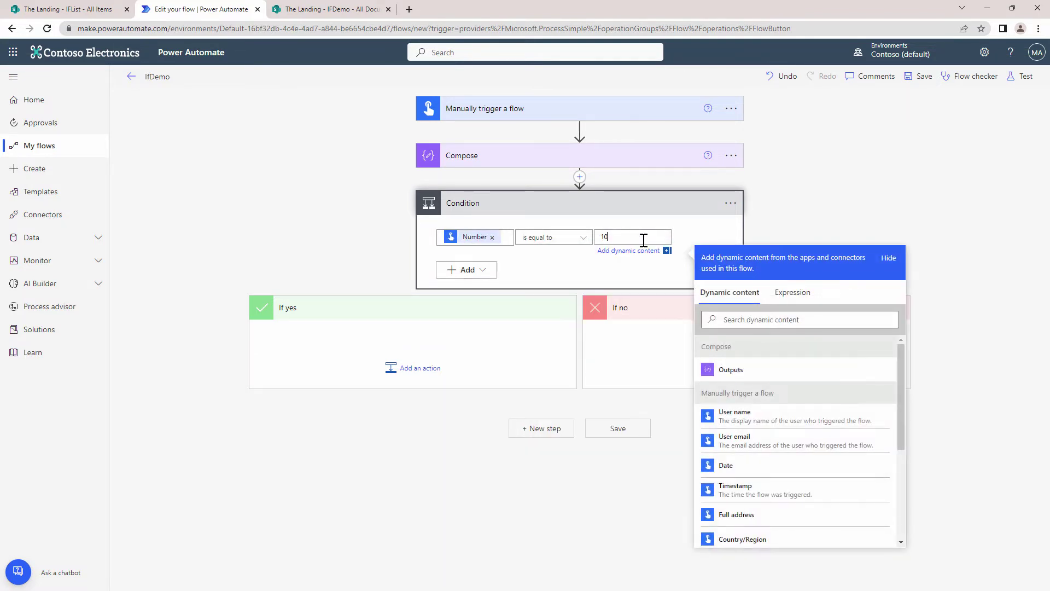
left_click(344, 501)
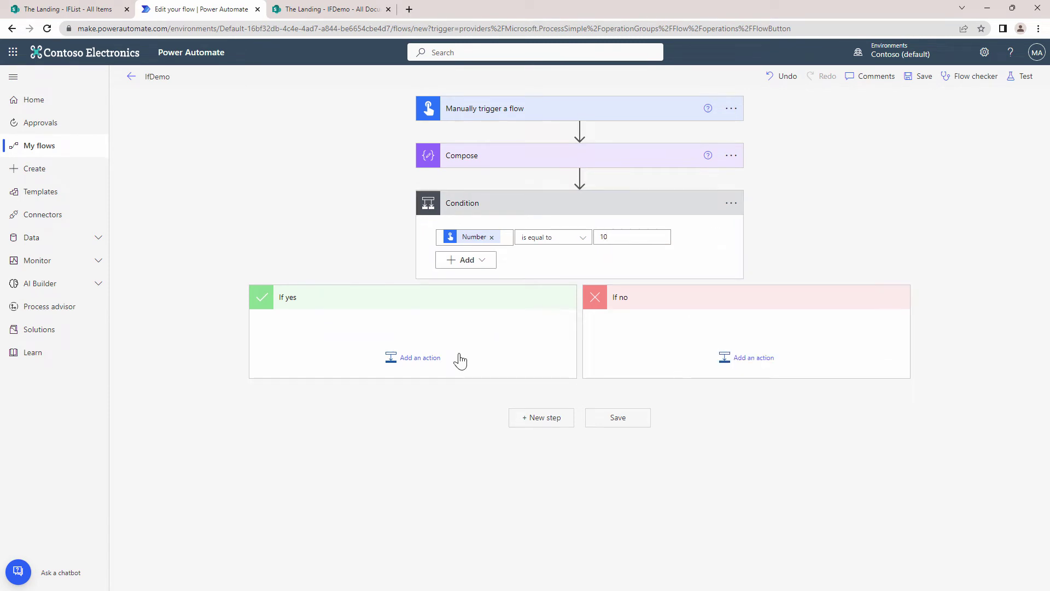
Step: Expand the Compose action for comparison and delete the Condition action from the flow
left_click(596, 164)
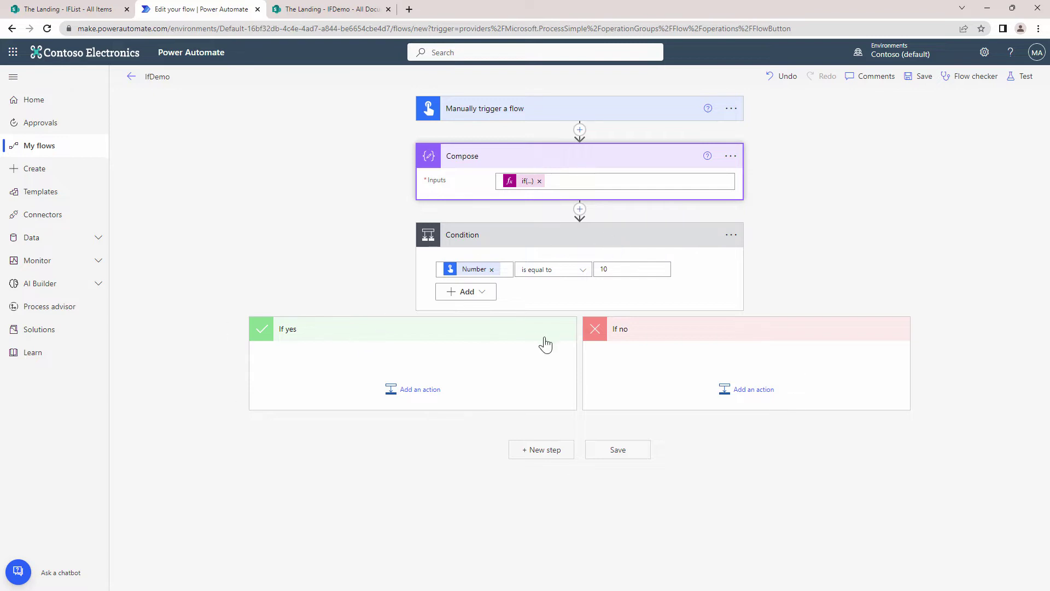
left_click(731, 234)
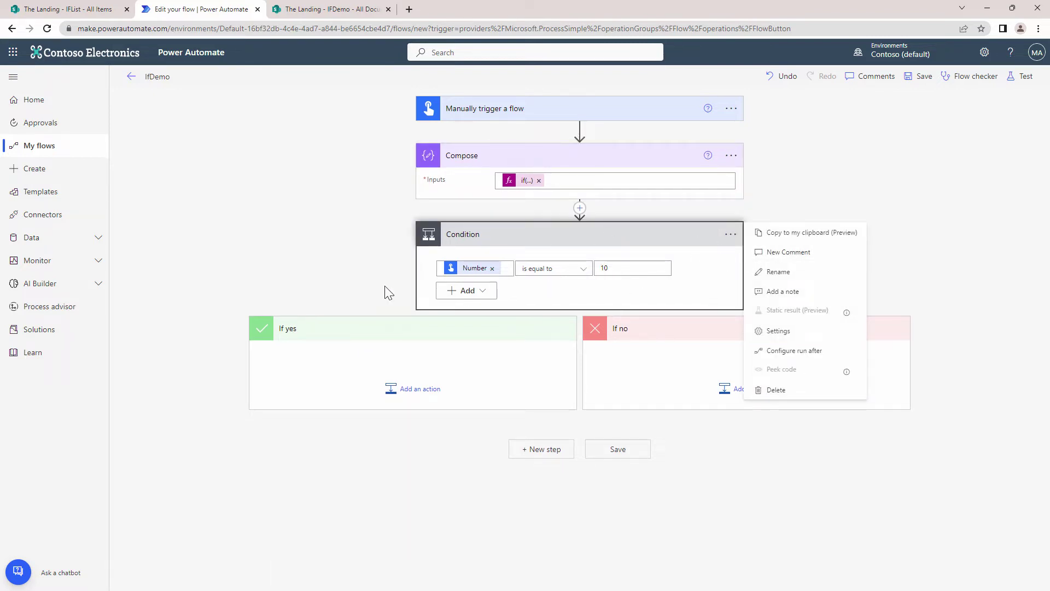
left_click(789, 389)
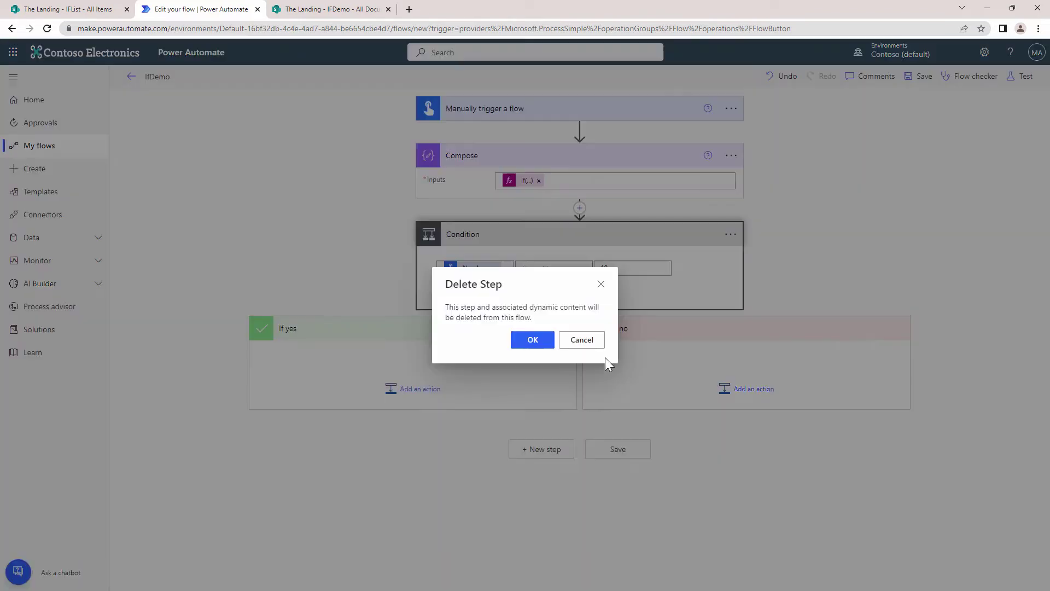
left_click(530, 342)
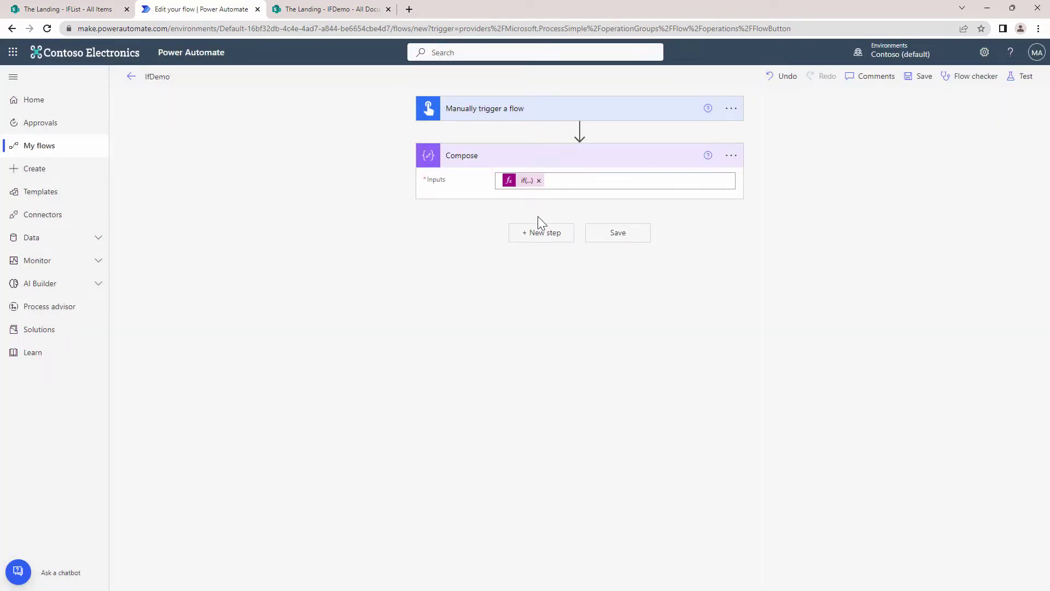
Step: Review the product table in Product.xlsx from the IFDemo library and the columns of the IFList SharePoint list
left_click(347, 12)
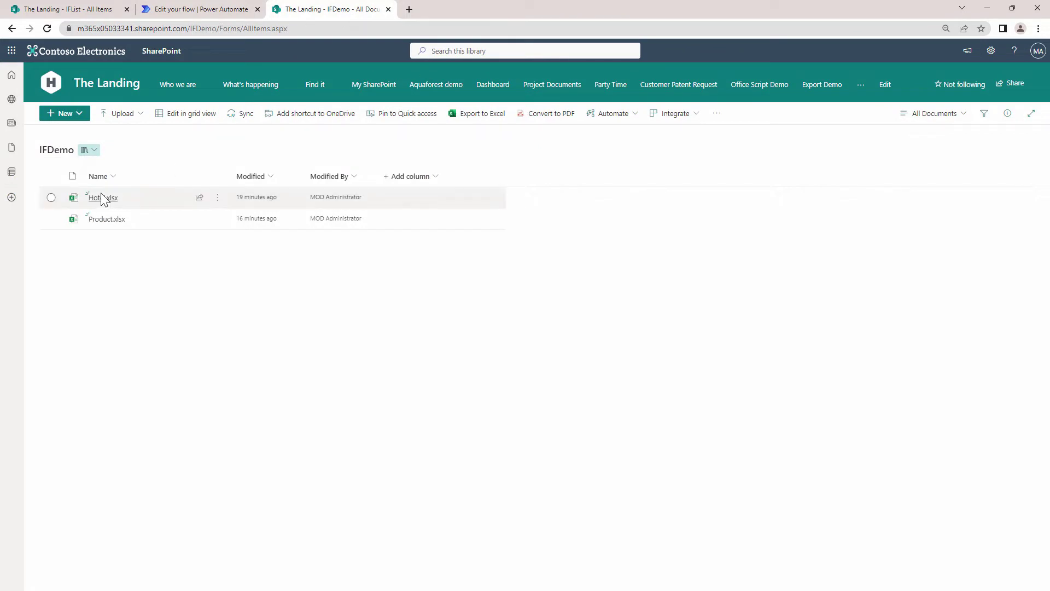
left_click(106, 220)
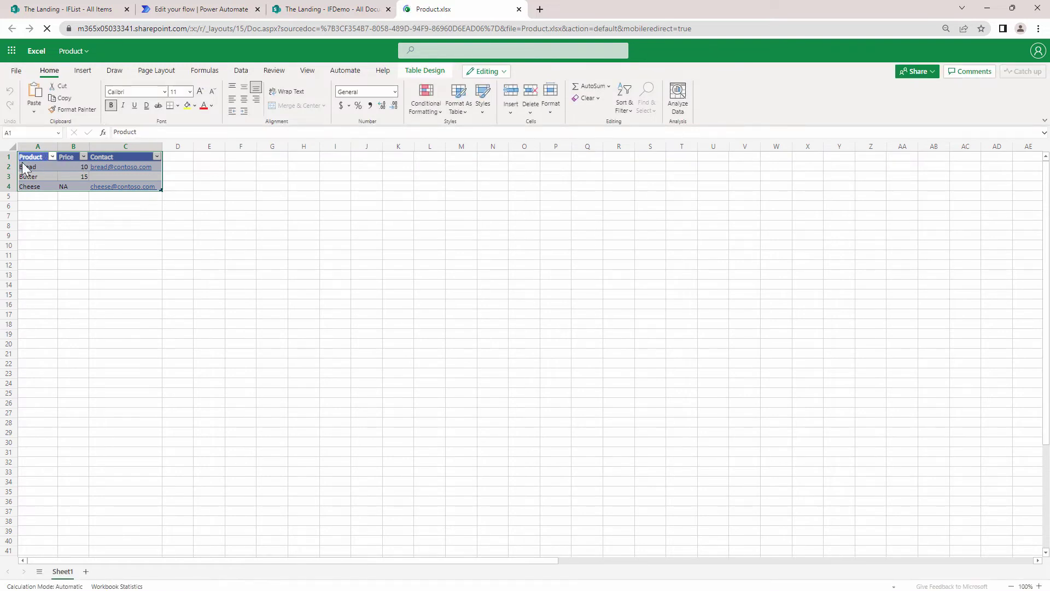
left_click(131, 267)
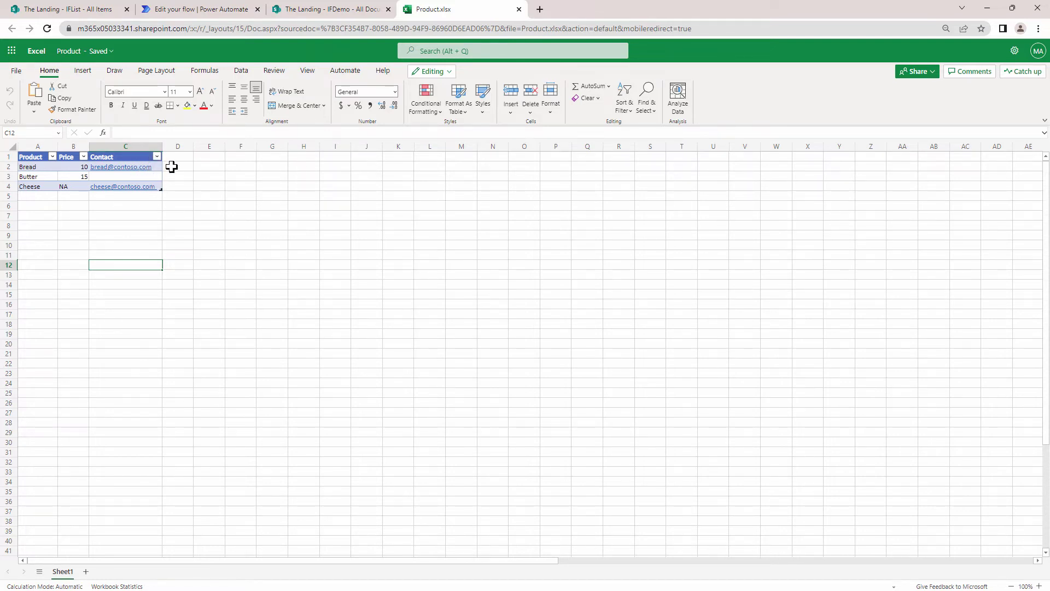
left_click(55, 9)
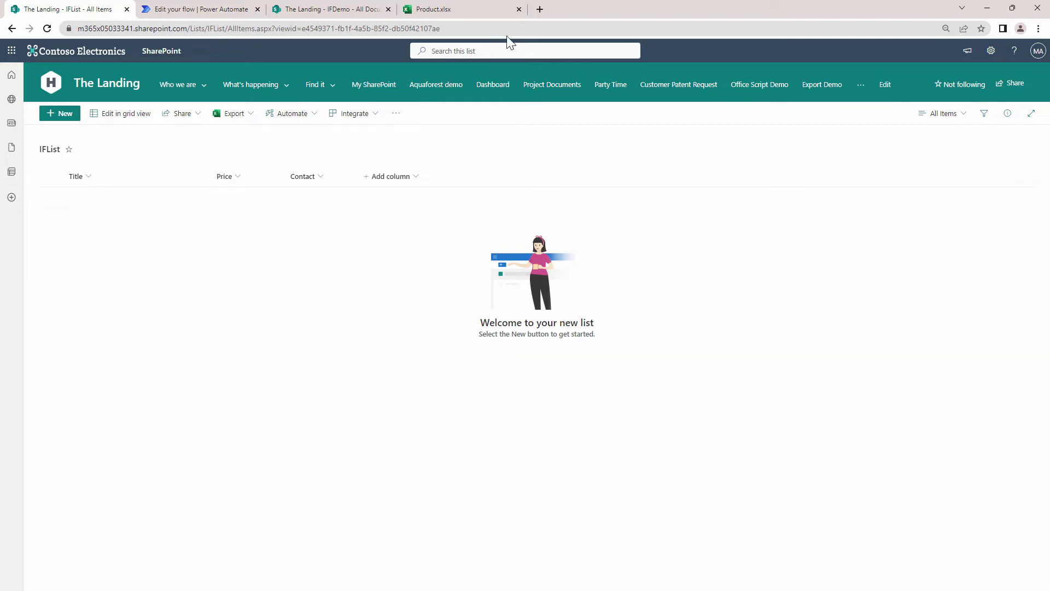
Step: Back in the IfDemo flow, delete the trigger's Number input and remove the if expression from the Compose inputs
left_click(205, 10)
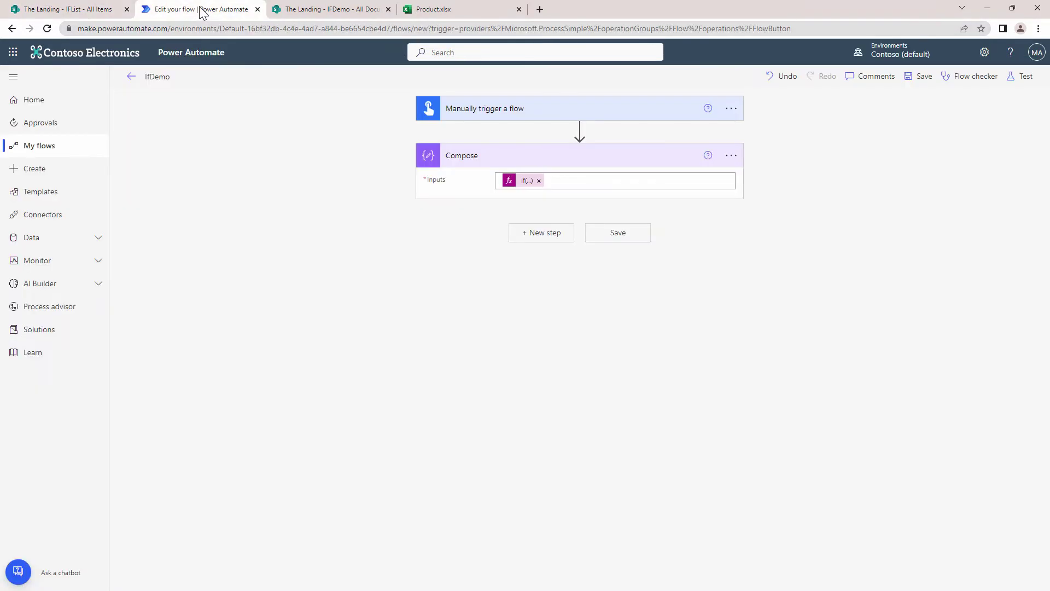
left_click(584, 110)
left_click(725, 134)
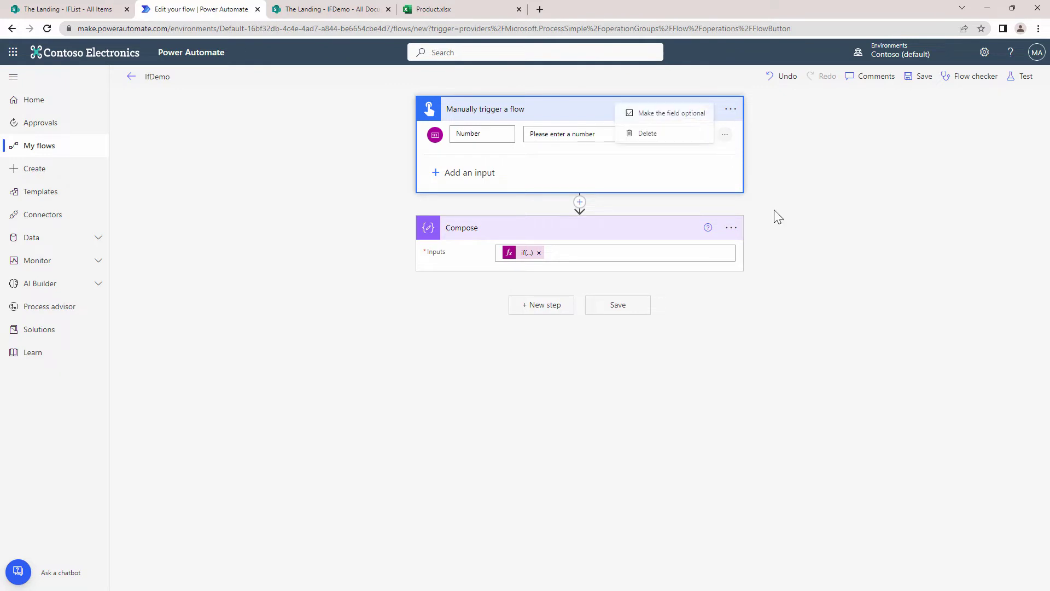
left_click(660, 139)
left_click(730, 197)
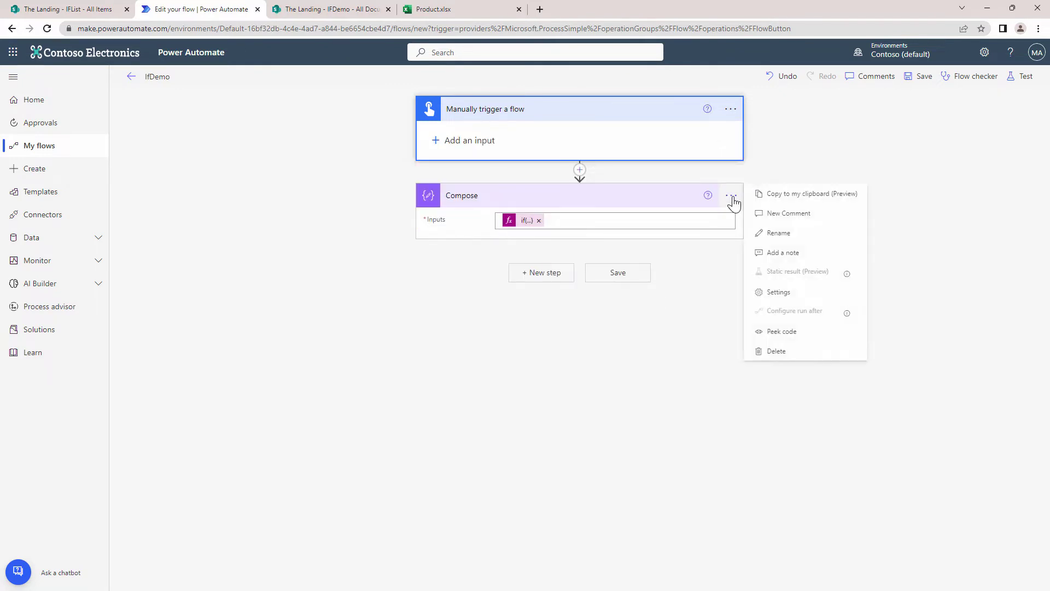
left_click(539, 224)
left_click(539, 221)
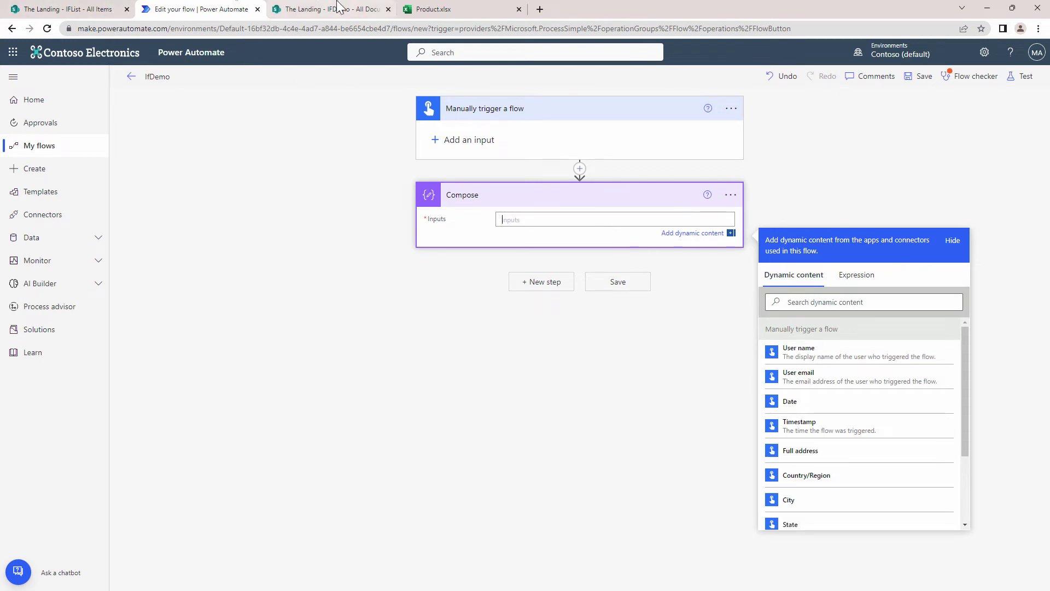
Step: Recheck the product table in the Product.xlsx workbook and return to the IfDemo flow in Power Automate
left_click(482, 7)
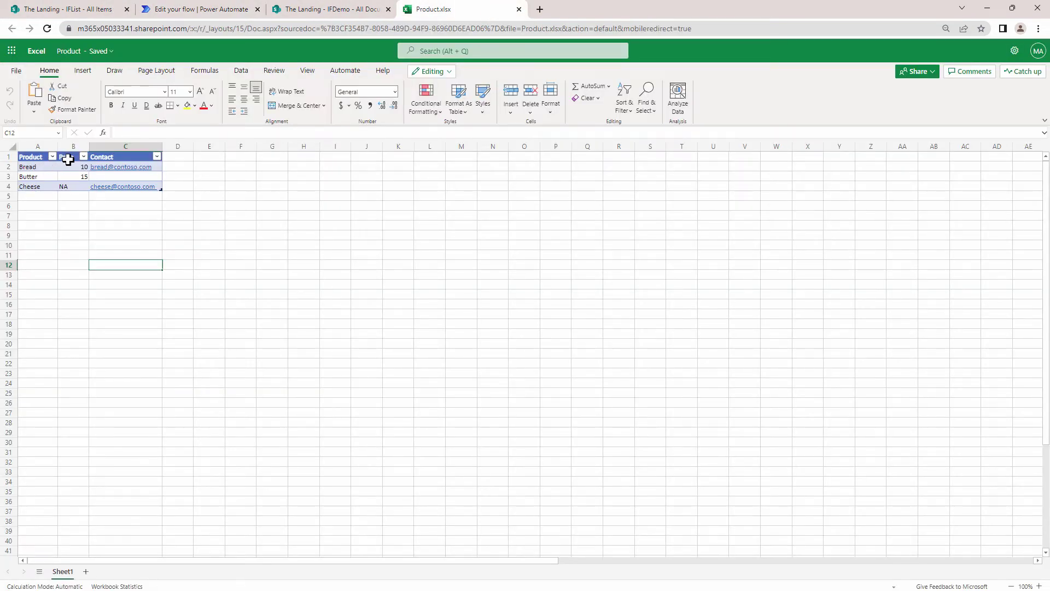
left_click(304, 15)
left_click(232, 11)
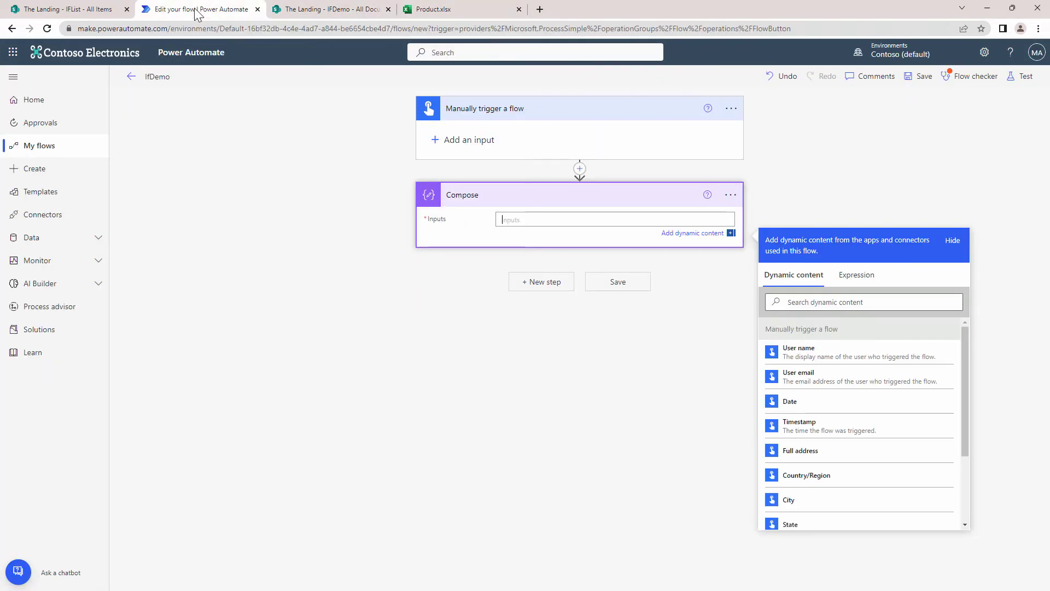
Step: Insert the Excel Online (Business) action List rows present in a table between the trigger and the Compose action
left_click(579, 168)
left_click(579, 187)
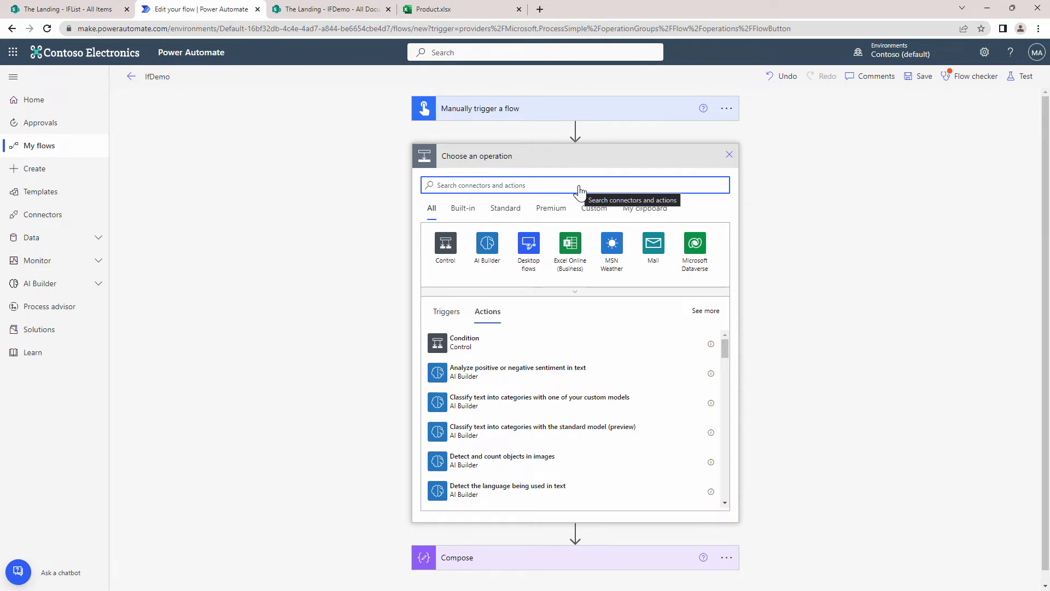
left_click(569, 243)
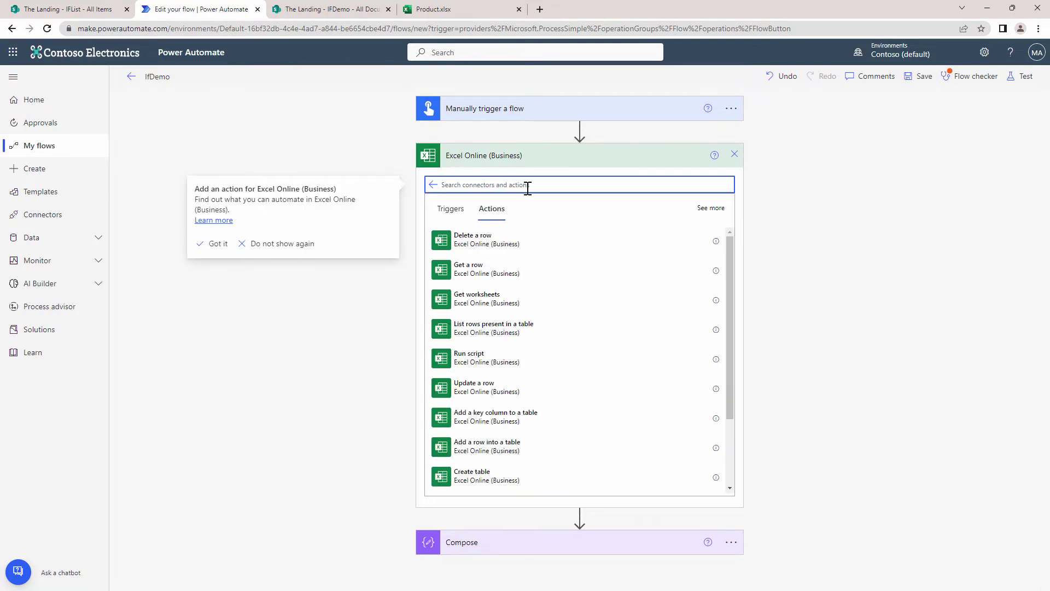
type("u")
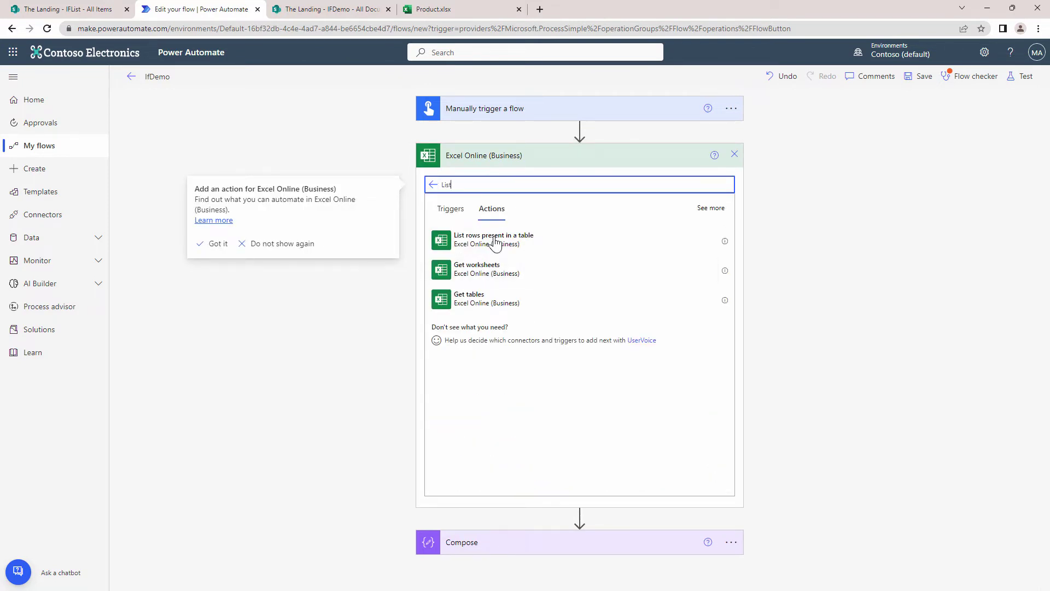
left_click(496, 242)
left_click(496, 242)
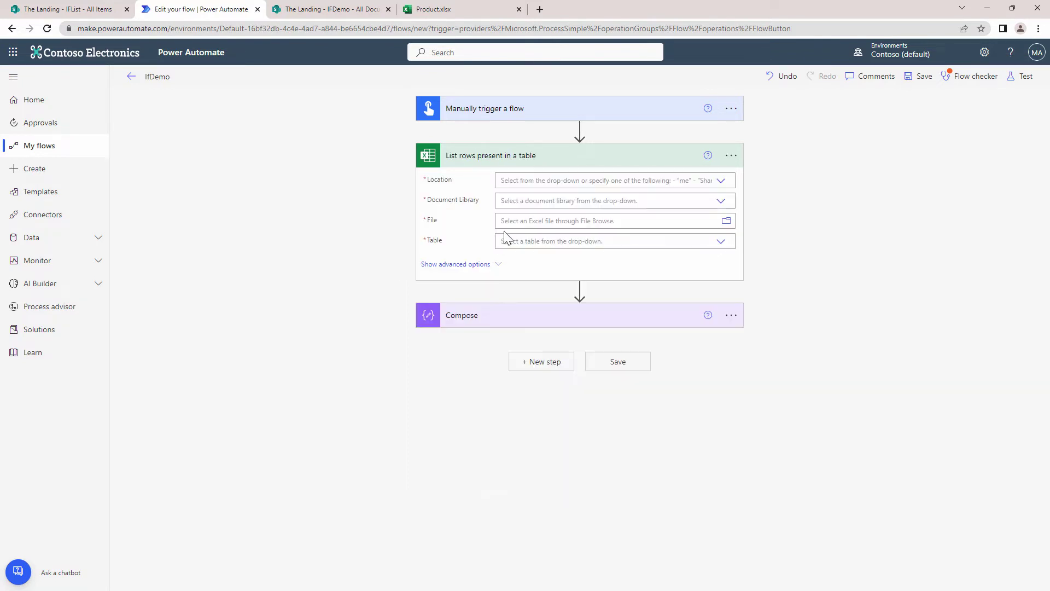
Step: Point the List rows action to the SharePoint site The Landing, library IFDemo, file Product.xlsx and table Table1
left_click(601, 185)
type("The la")
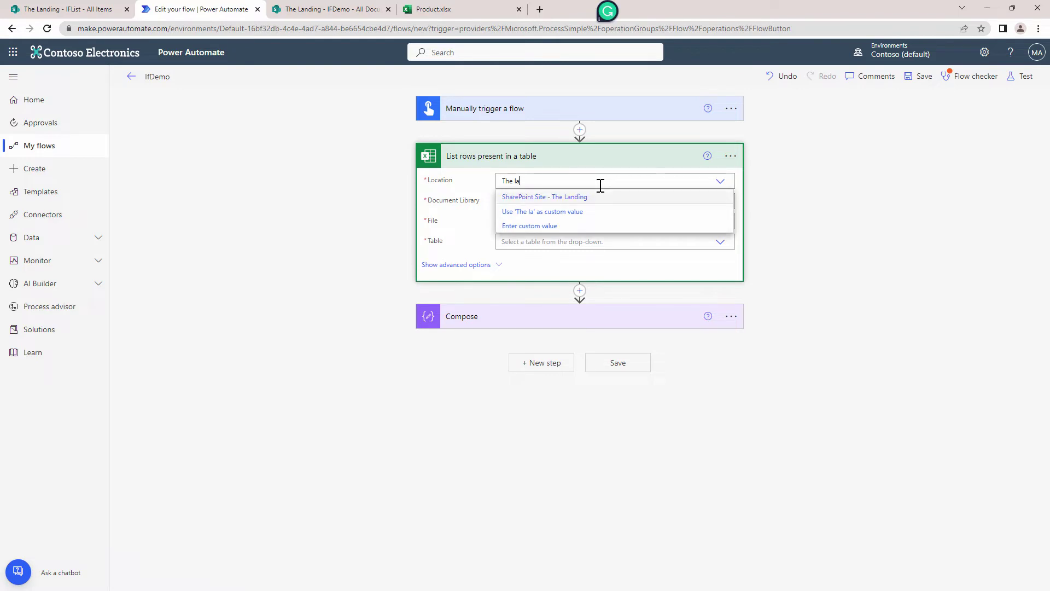
left_click(574, 198)
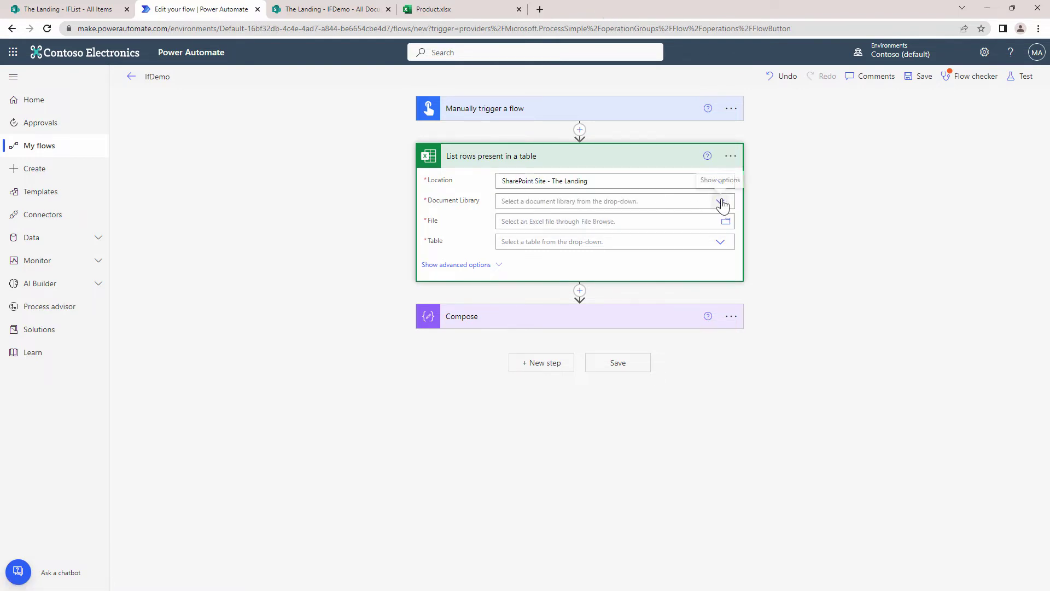
left_click(720, 202)
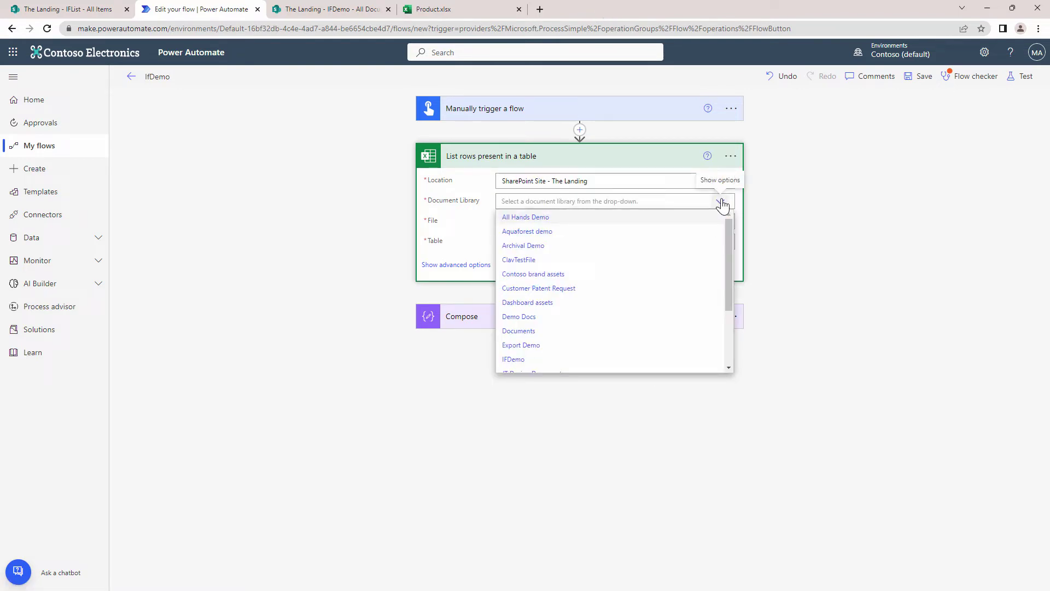
left_click(531, 364)
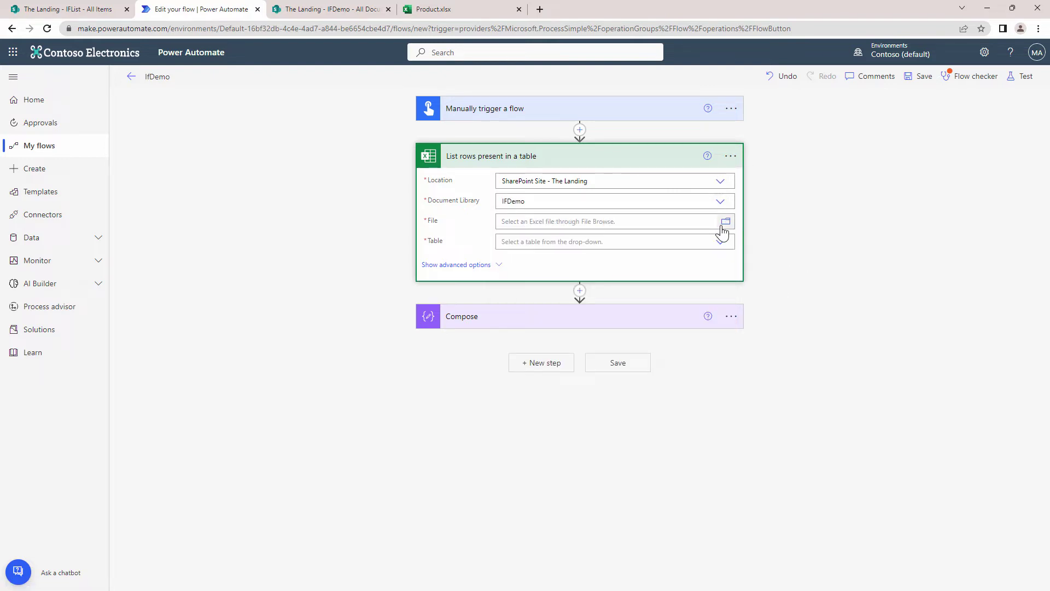
left_click(722, 227)
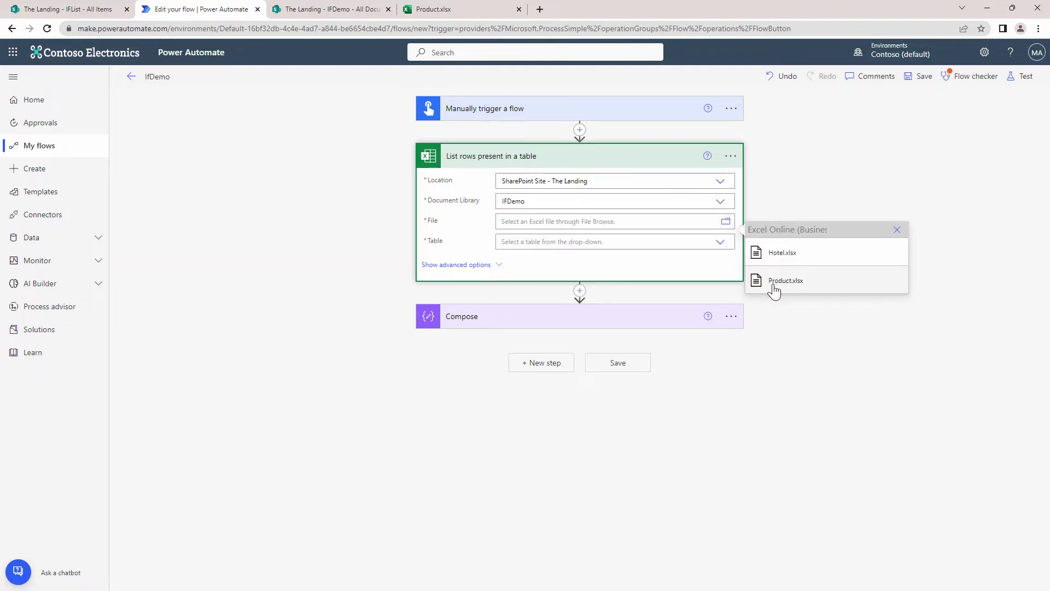
left_click(771, 285)
left_click(721, 253)
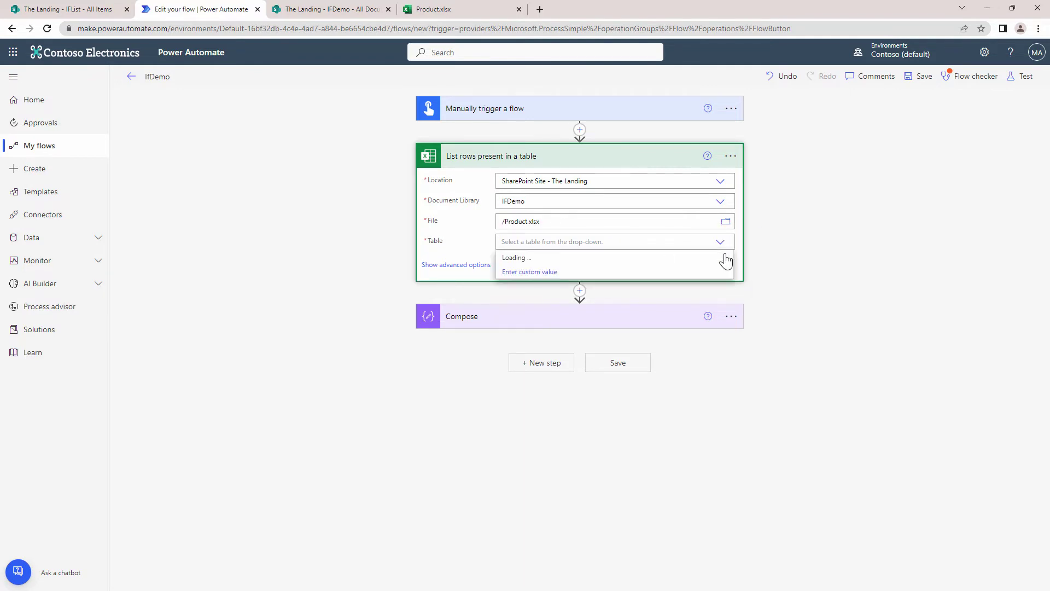
left_click(542, 257)
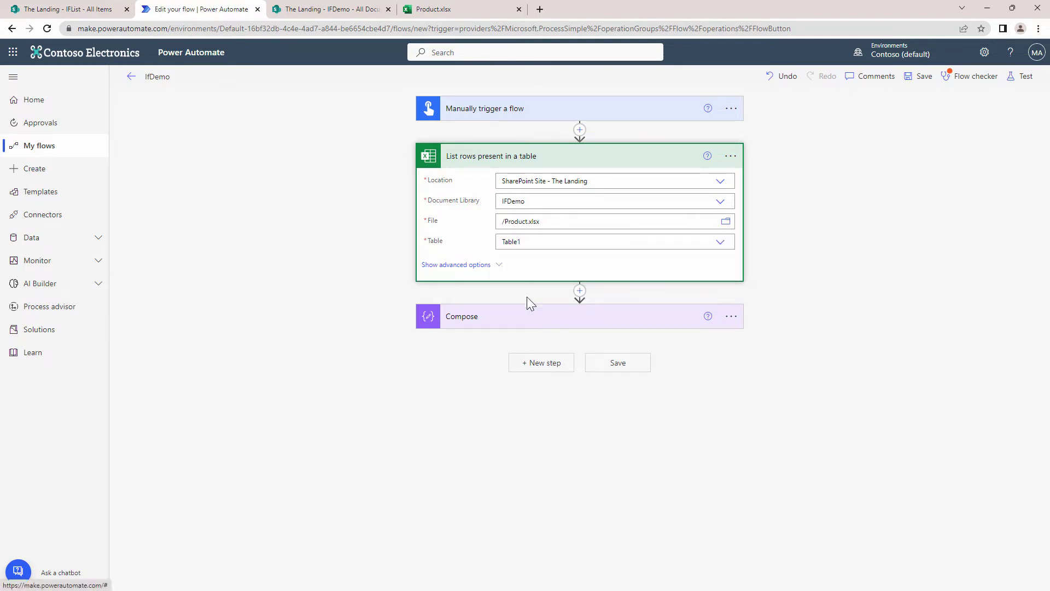
Step: Check the Price column in Product.xlsx and insert the table's Price field as the Compose action's input in the IfDemo flow
left_click(526, 321)
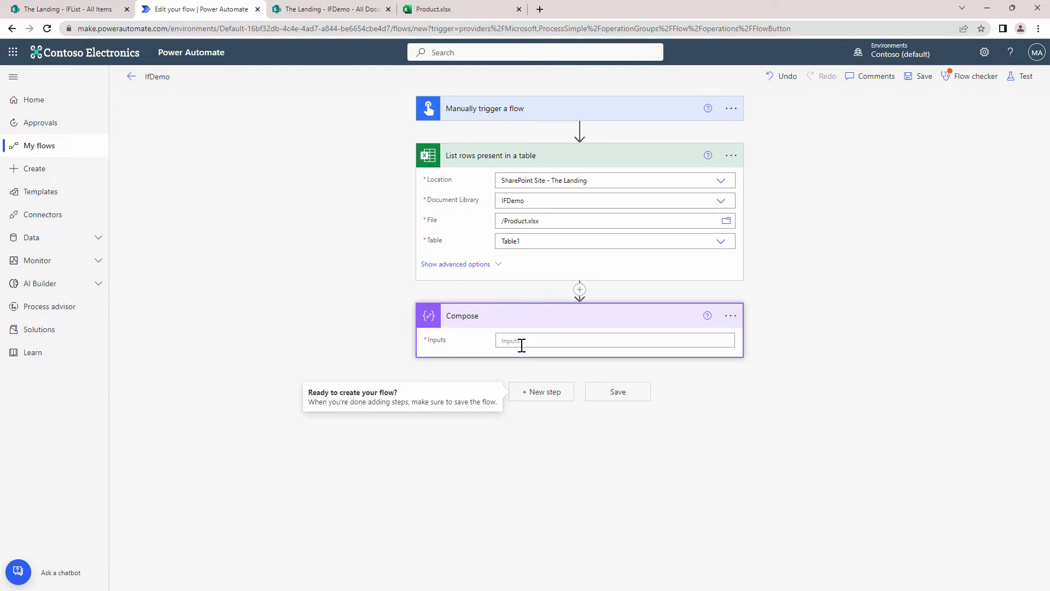
left_click(521, 345)
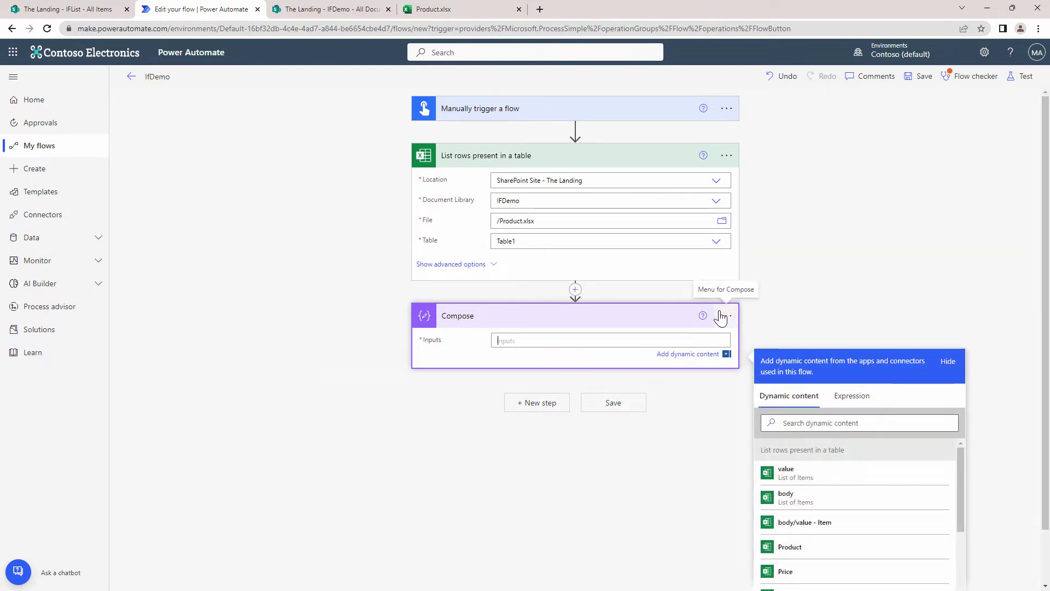
scroll(891, 255, "down", 1)
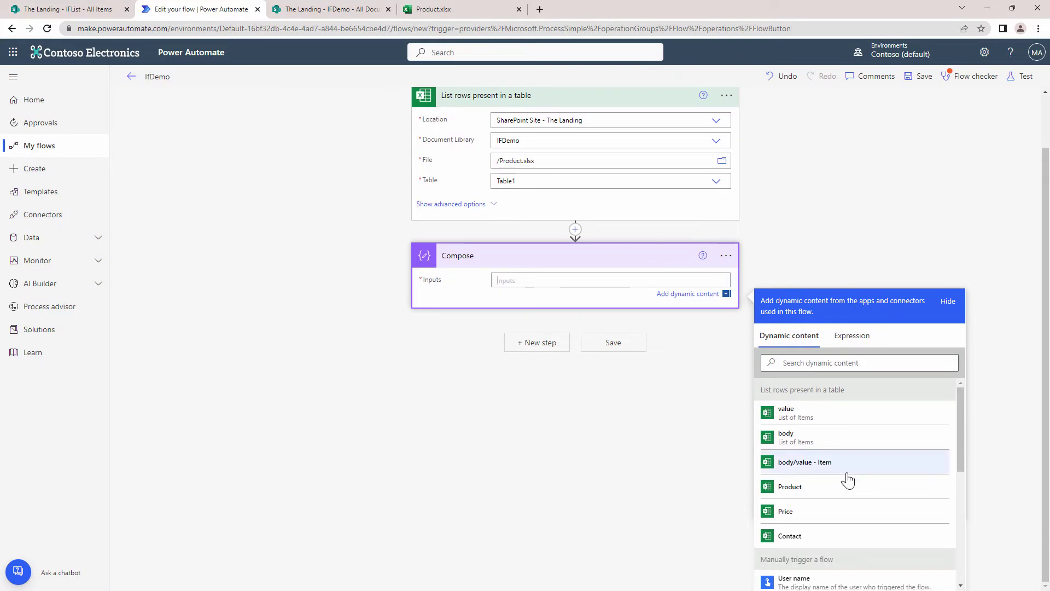
left_click(432, 10)
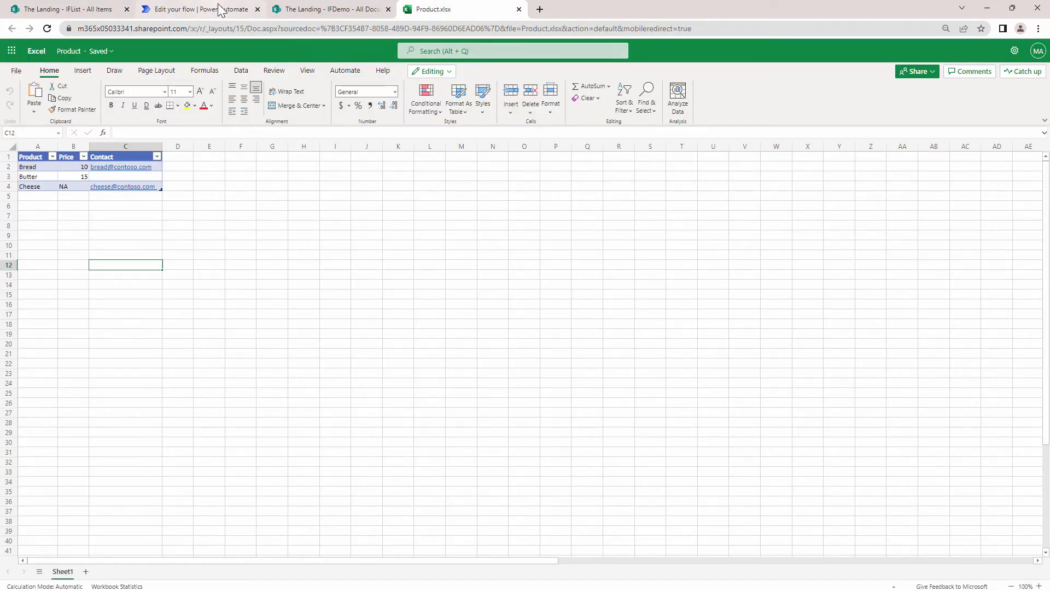
left_click(198, 9)
left_click(831, 519)
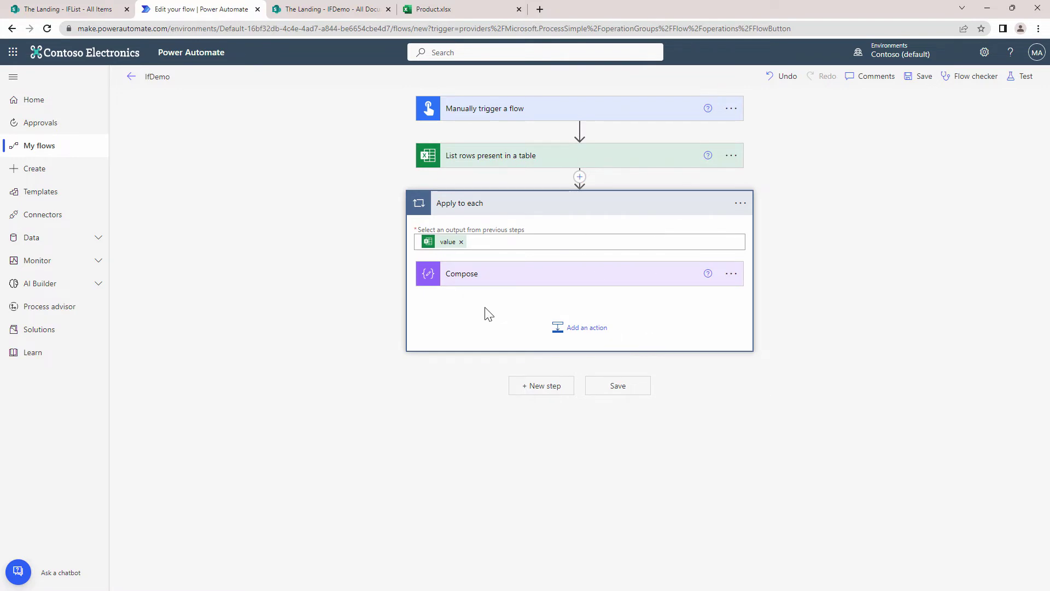
Step: Try to replace the Price input of Compose with an if expression using contains, and put the Price field back
left_click(480, 274)
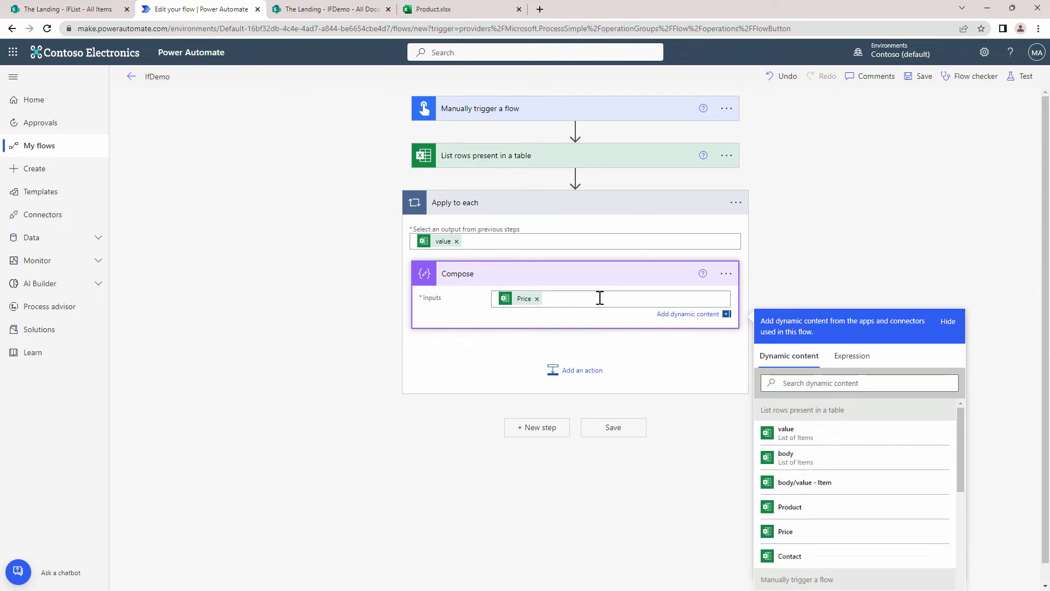
left_click(537, 299)
left_click(842, 360)
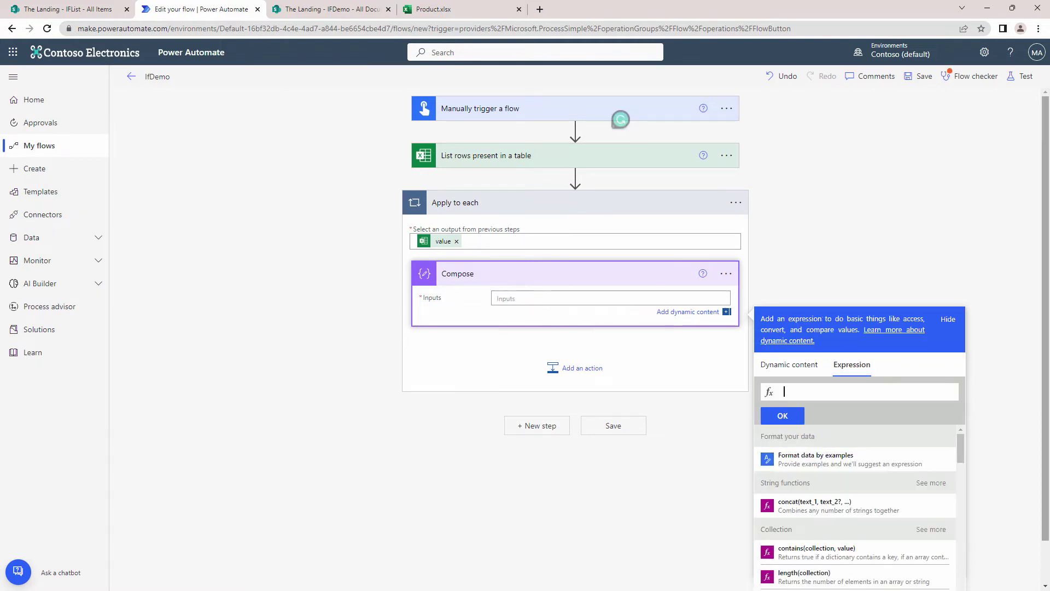
type("If")
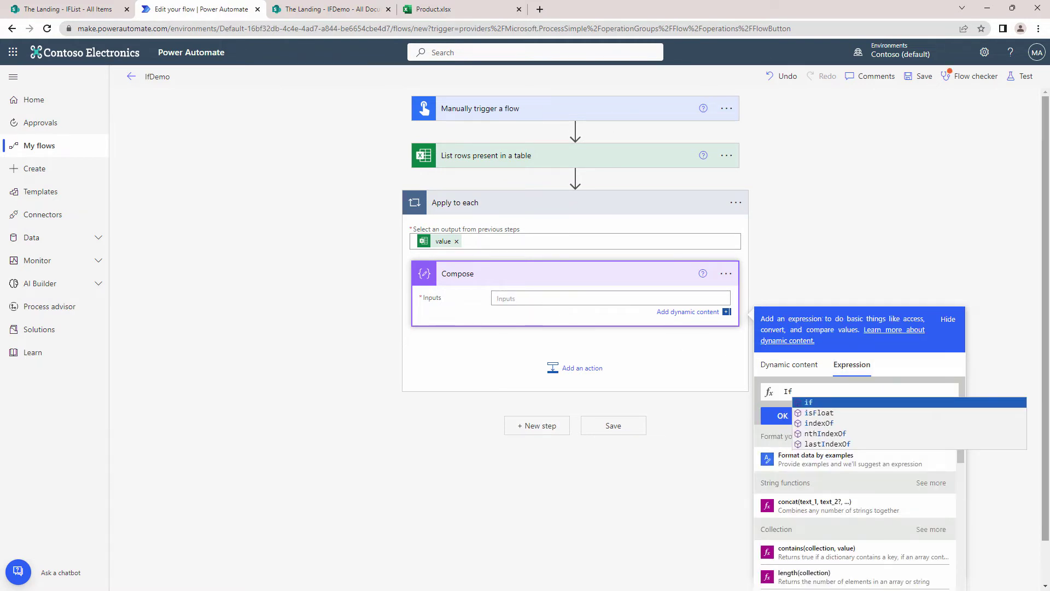
type("(")
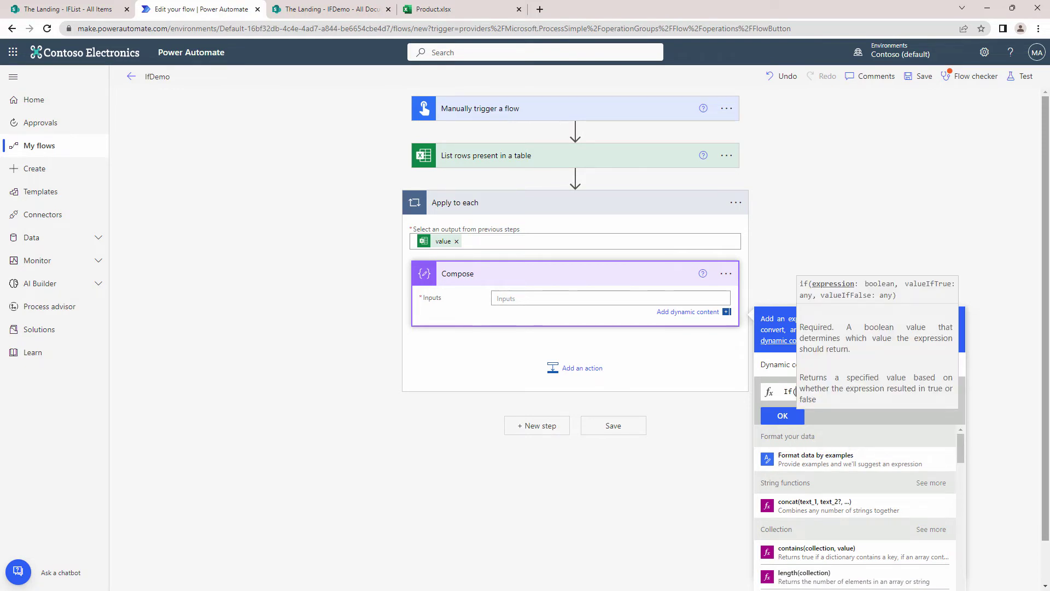
type("con")
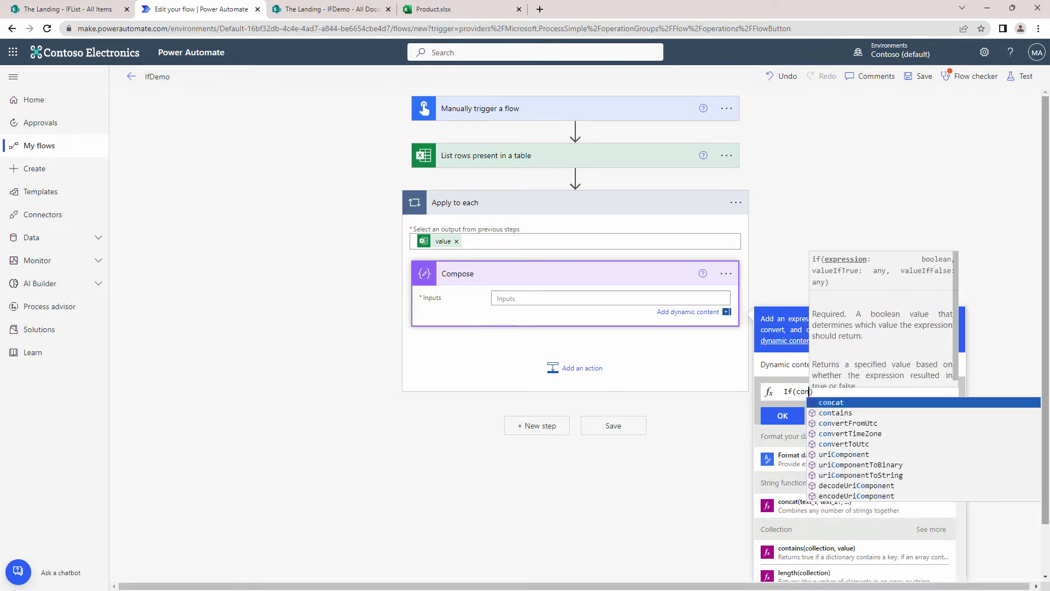
left_click(841, 415)
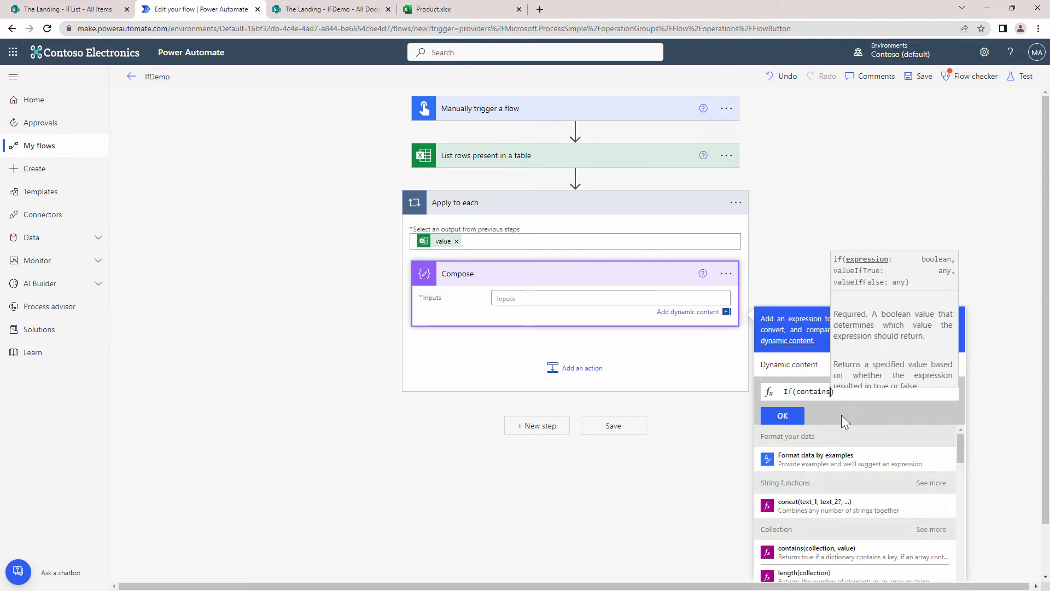
type("(")
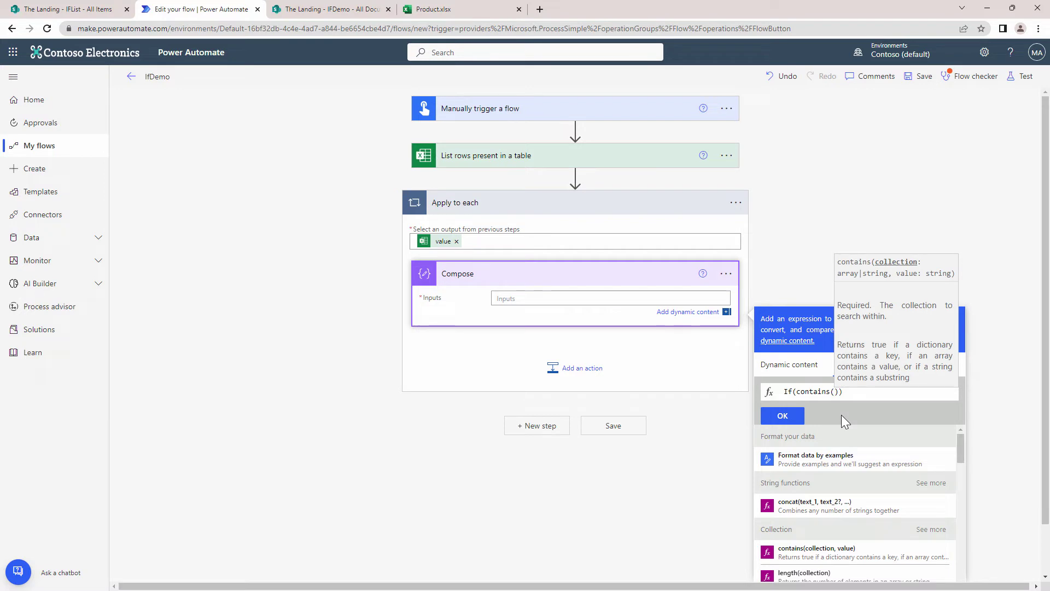
left_click(796, 367)
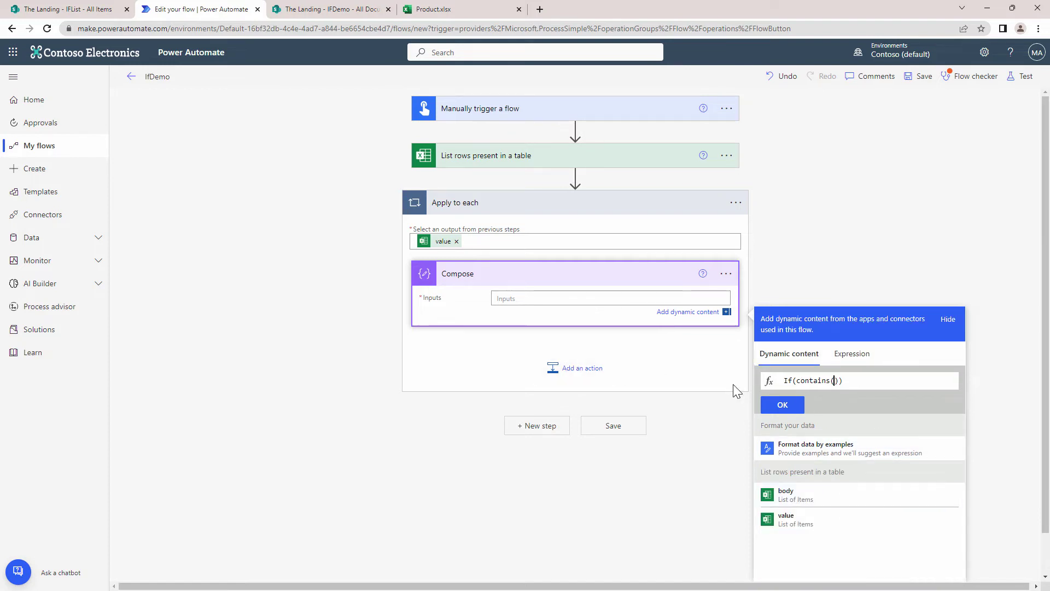
left_click(777, 407)
left_click(519, 298)
left_click(537, 298)
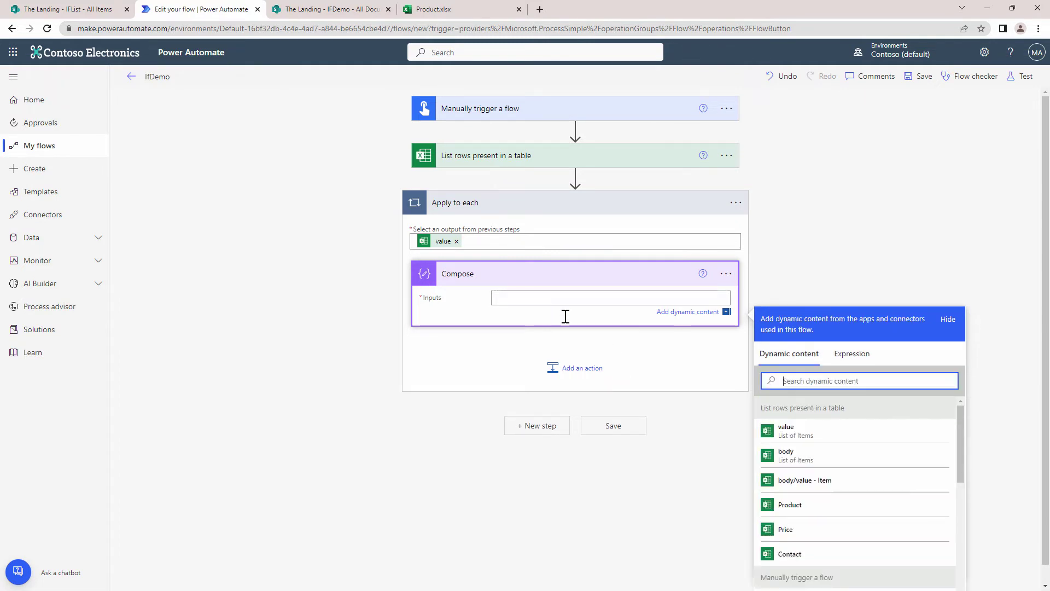
left_click(834, 529)
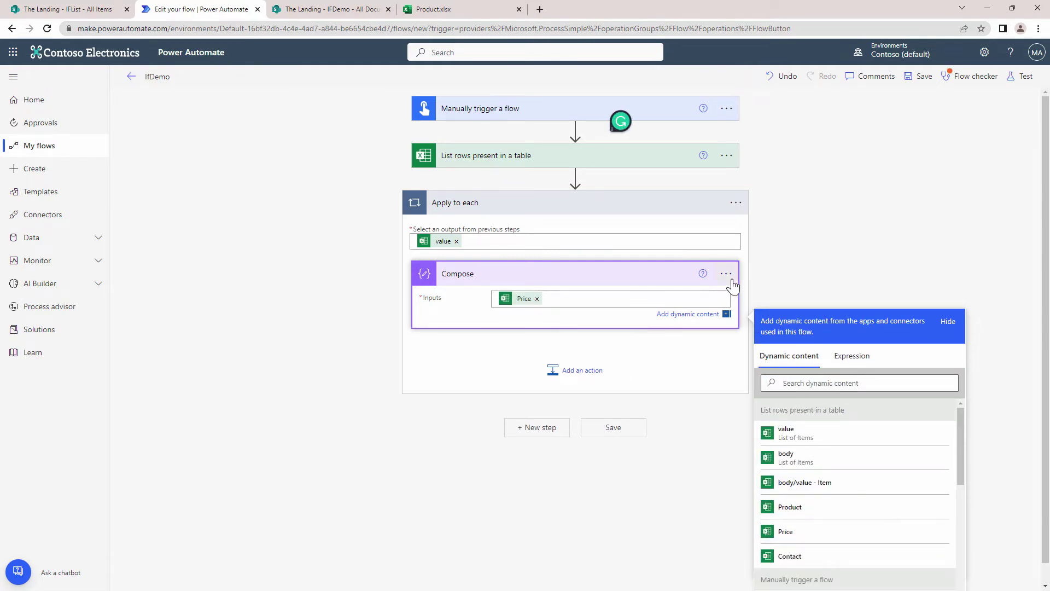
Step: Rename the Compose action inside the Apply to each loop as Price
left_click(726, 273)
left_click(770, 306)
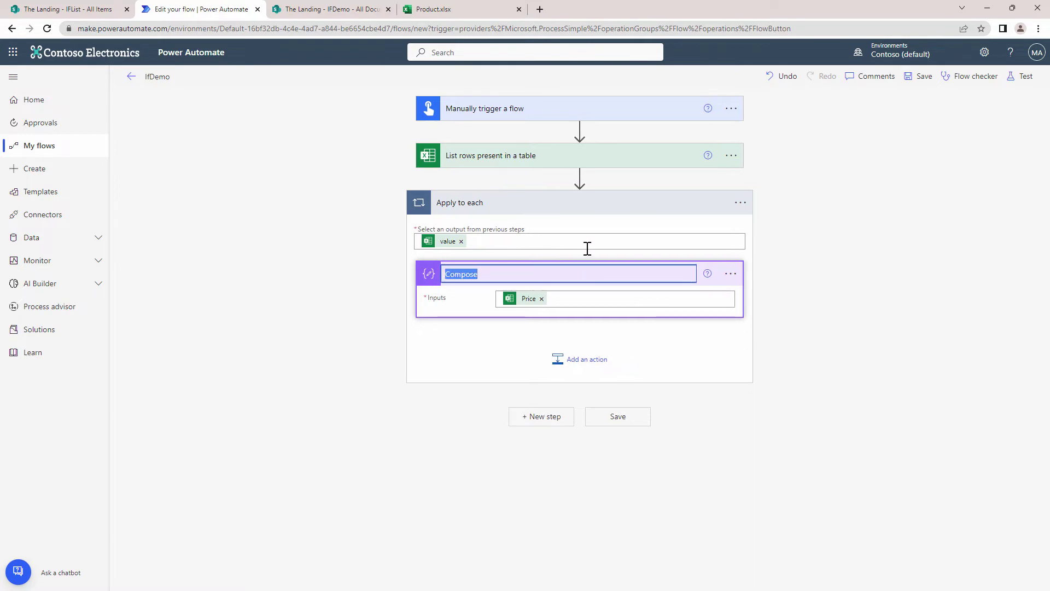
type("Price")
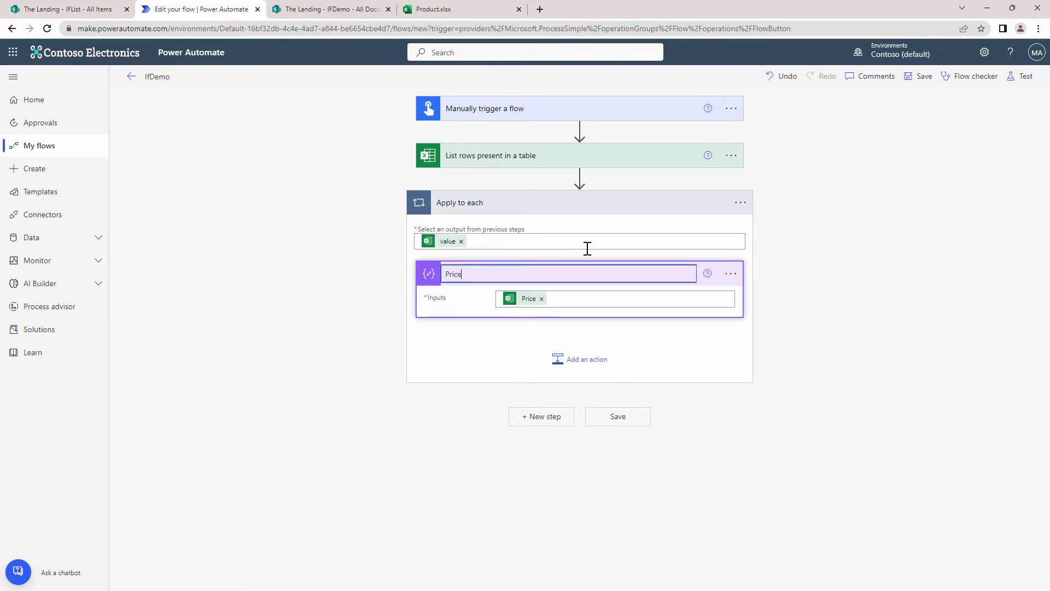
key("Return")
left_click(575, 357)
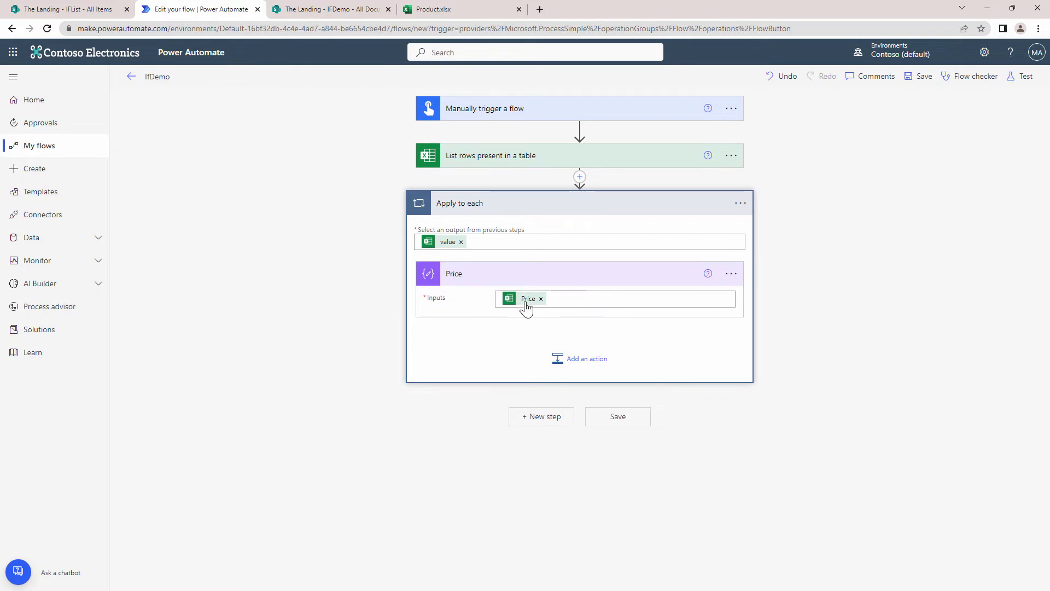
Step: Add a new Data Operation Compose action below the Price action inside the Apply to each loop
left_click(570, 361)
left_click(538, 349)
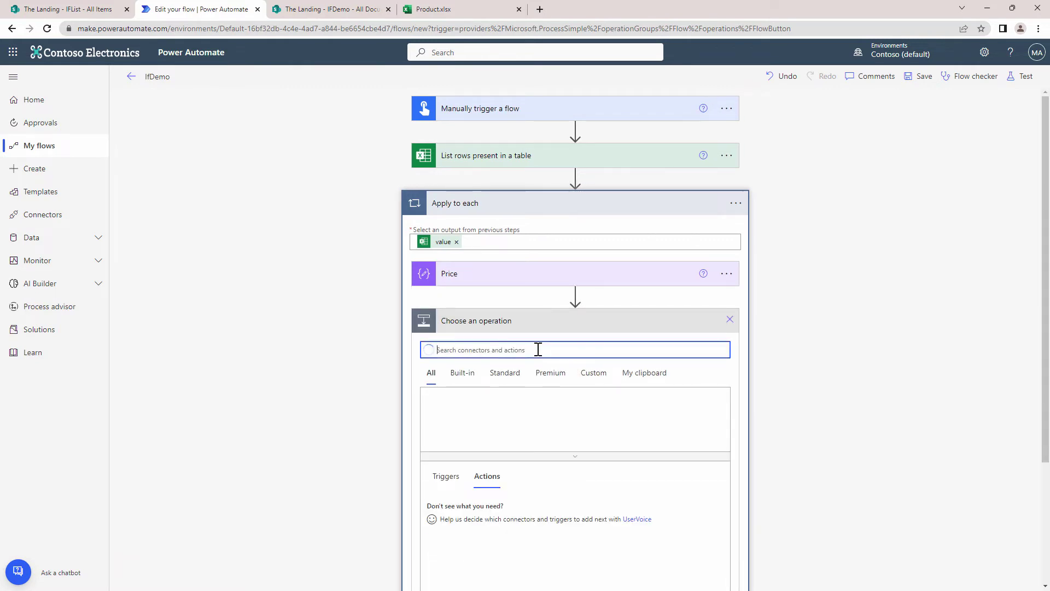
type("compre")
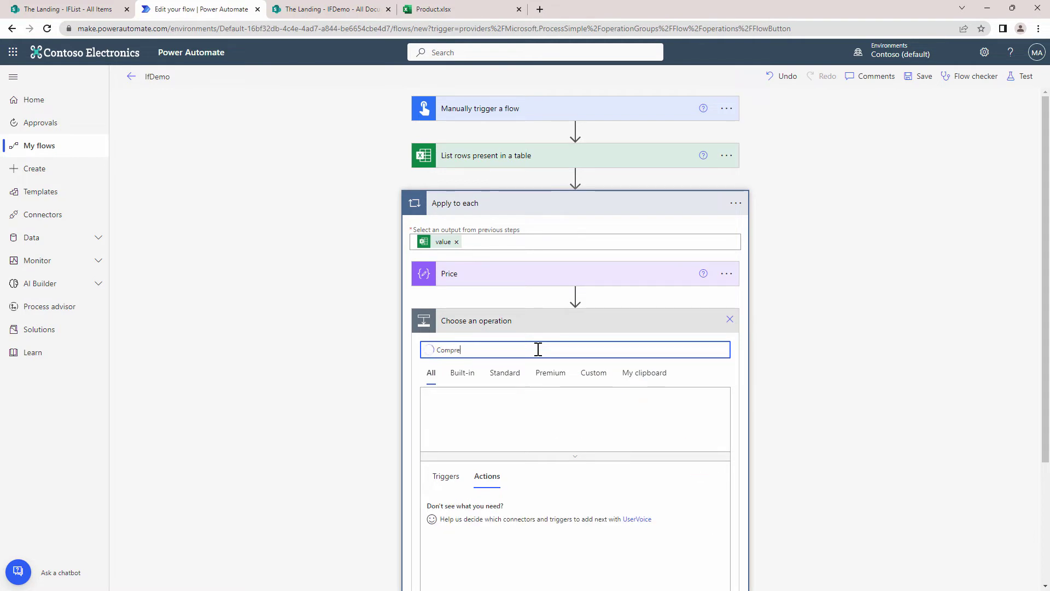
key("BackSpace")
key("BackSpace")
key("BackSpace")
key("BackSpace")
type("ose")
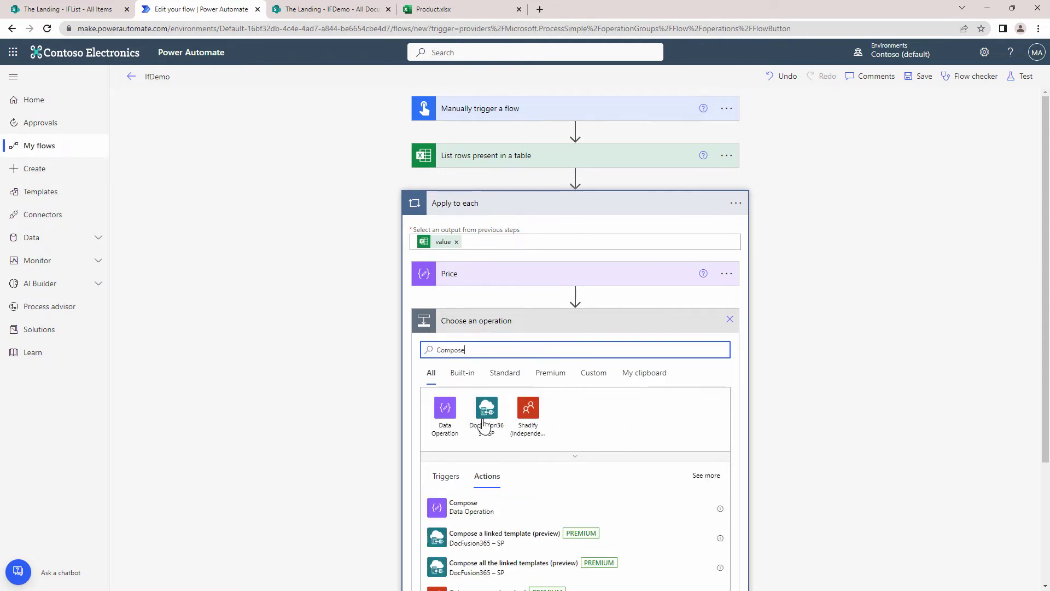
left_click(465, 507)
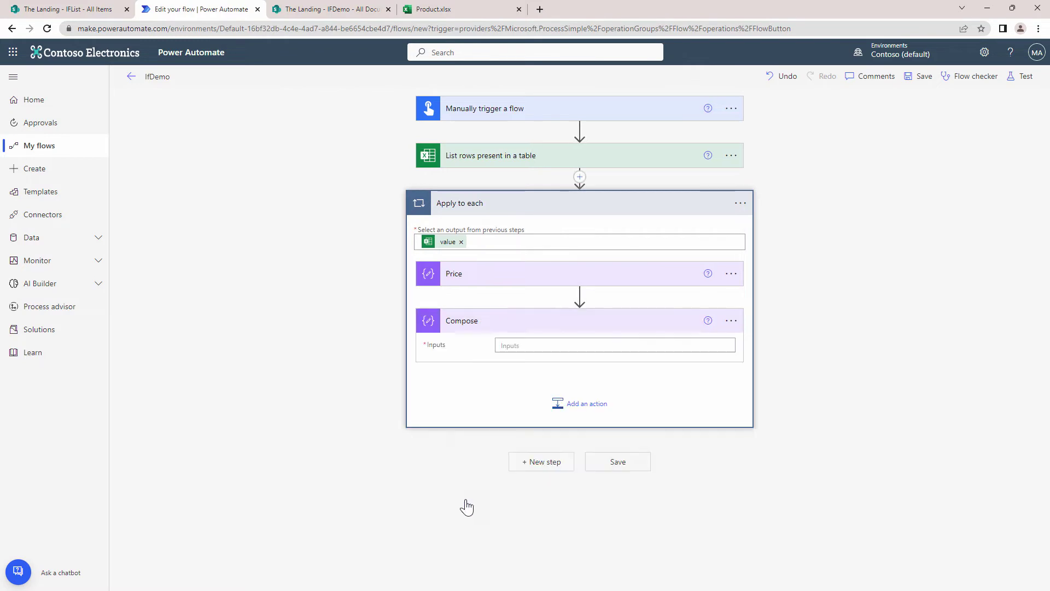
Step: Start an expression for the second Compose action's input with the contains function nested inside if
left_click(509, 347)
left_click(850, 400)
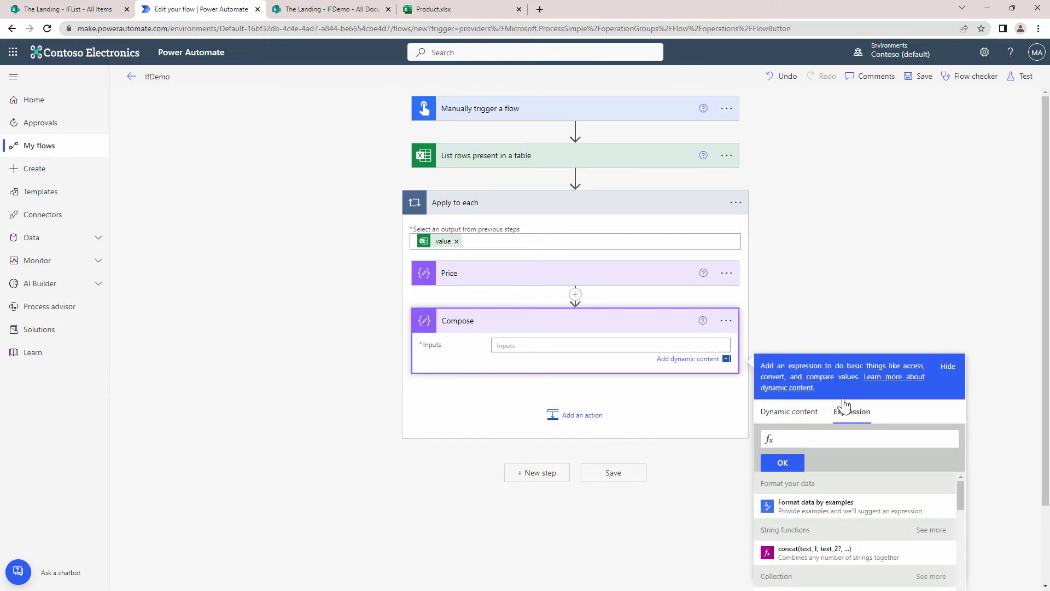
type("if")
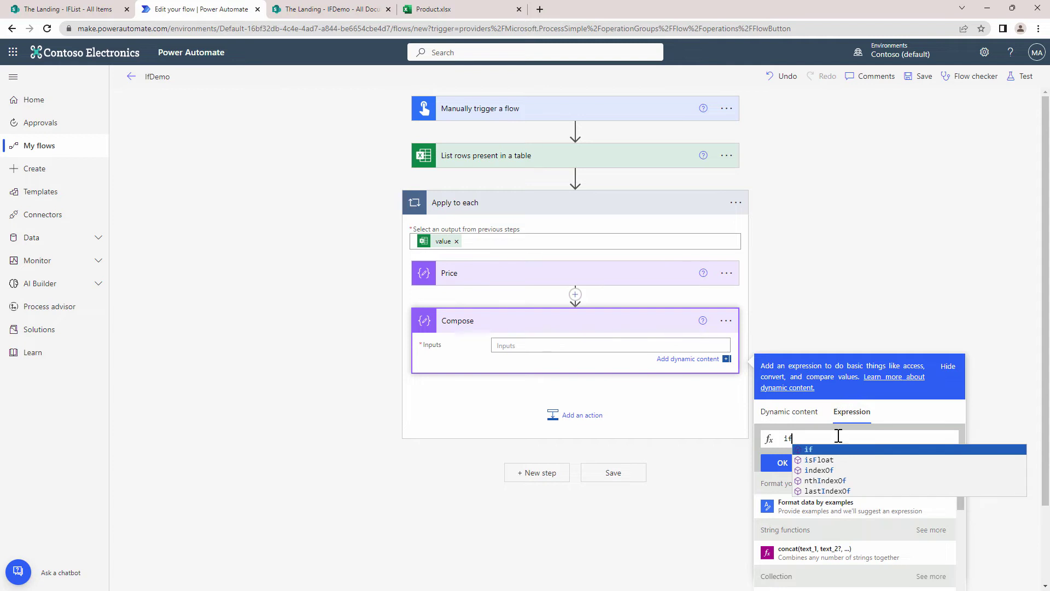
key("Escape")
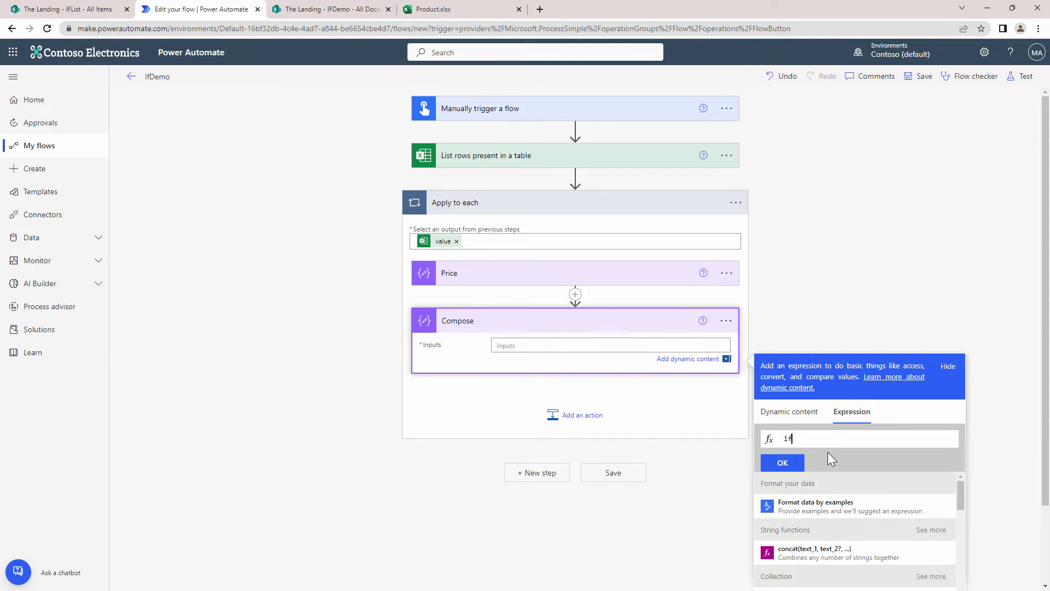
type("(")
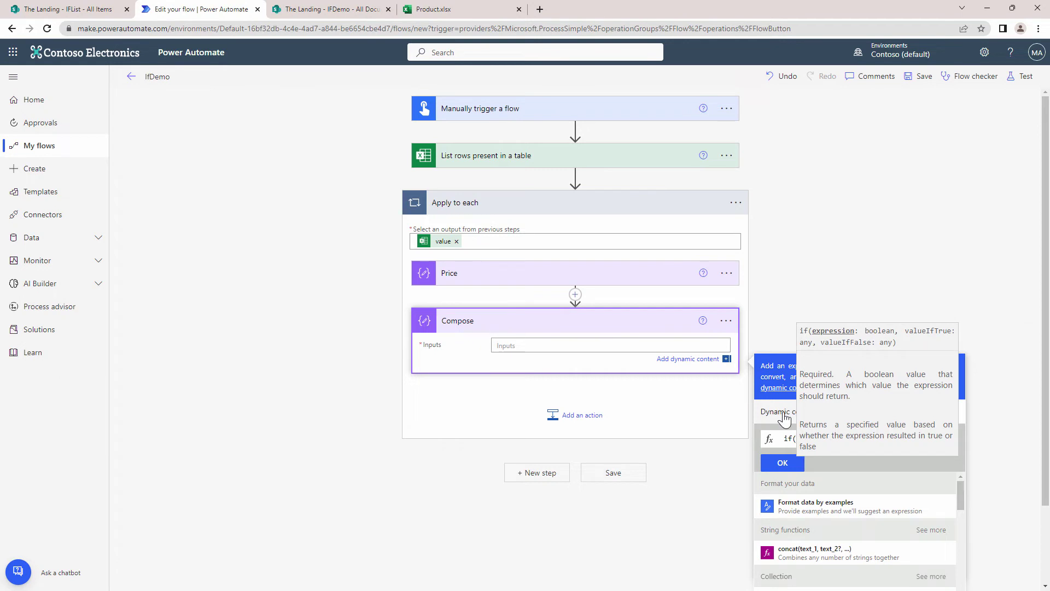
type("con")
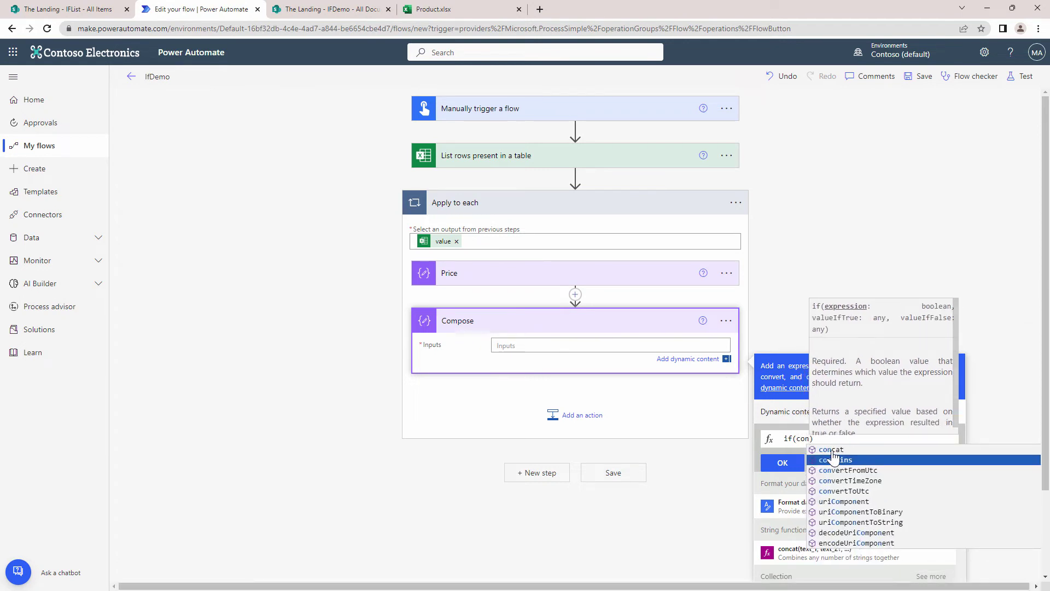
left_click(836, 461)
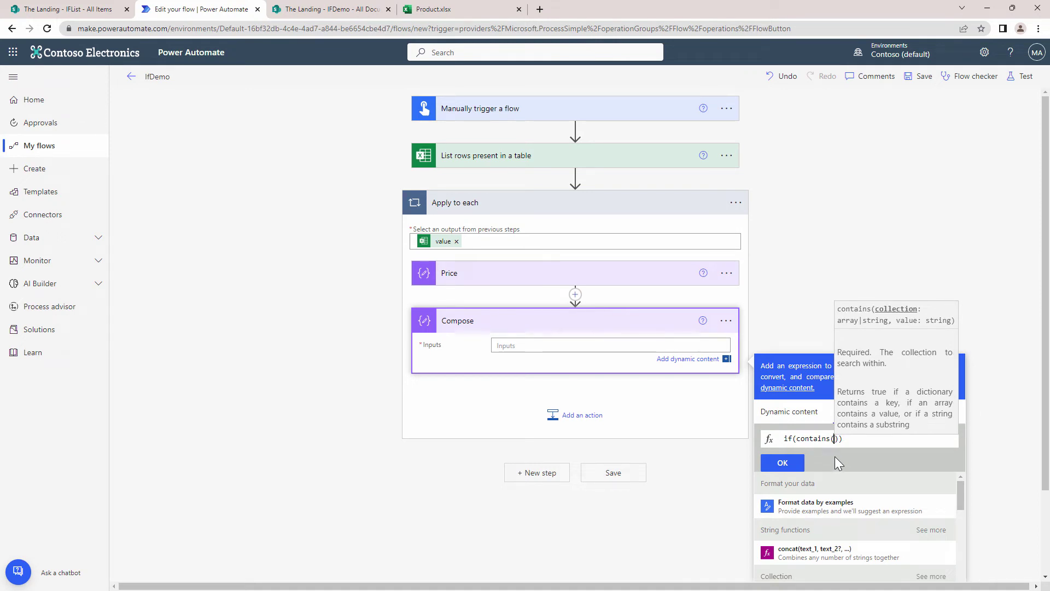
Step: Complete the contains condition so it checks the outputs of the Price action for 'NA'
left_click(793, 410)
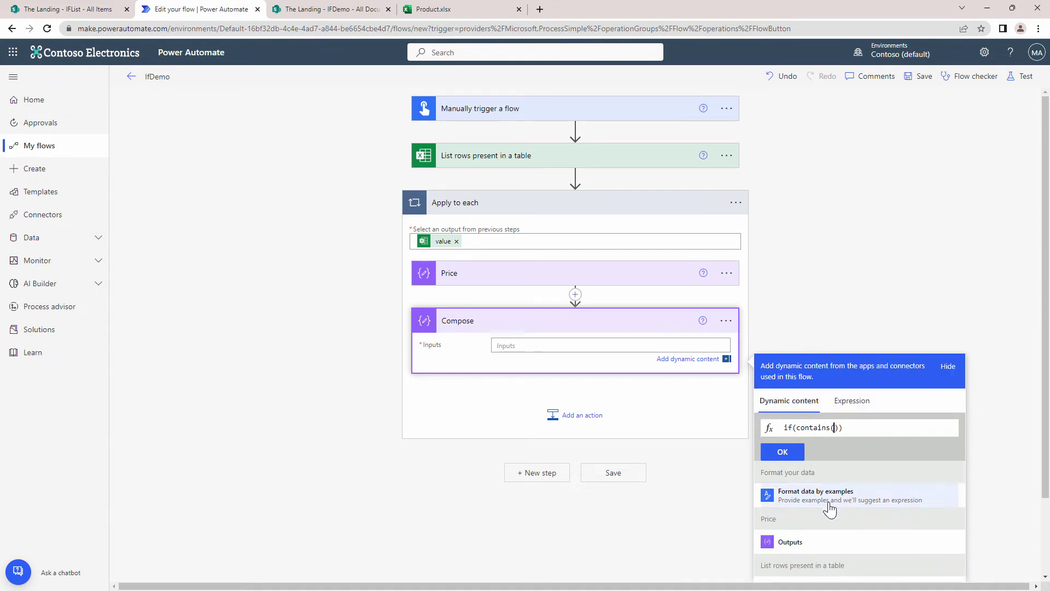
left_click(828, 541)
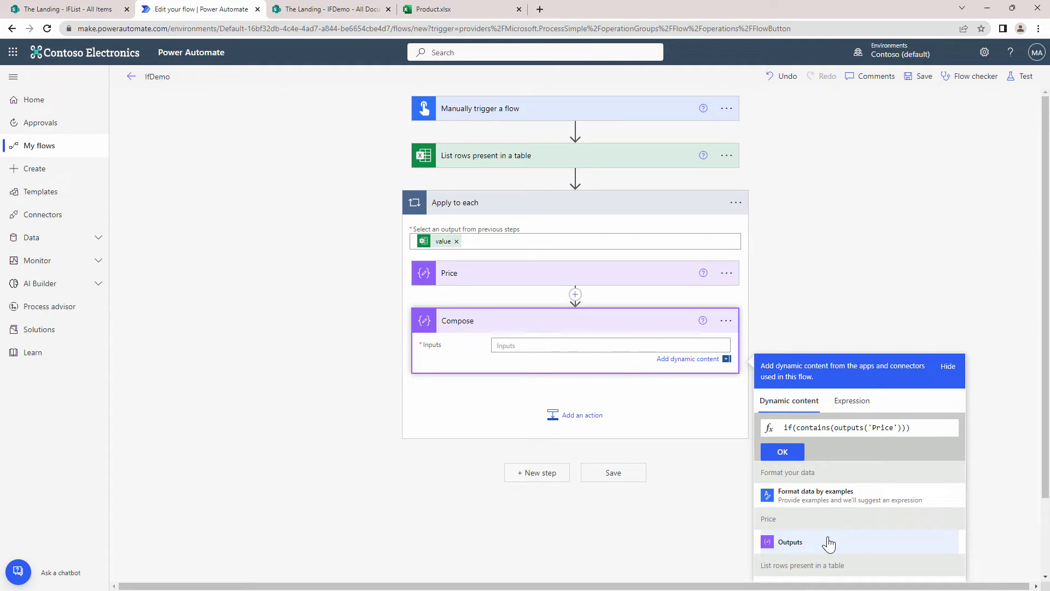
type(", ")
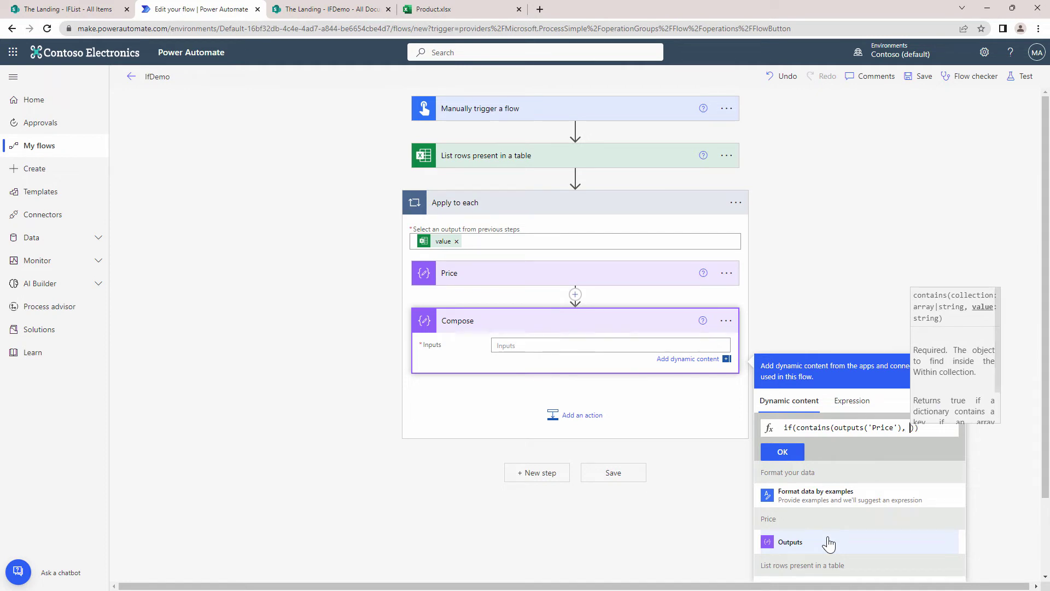
type("'")
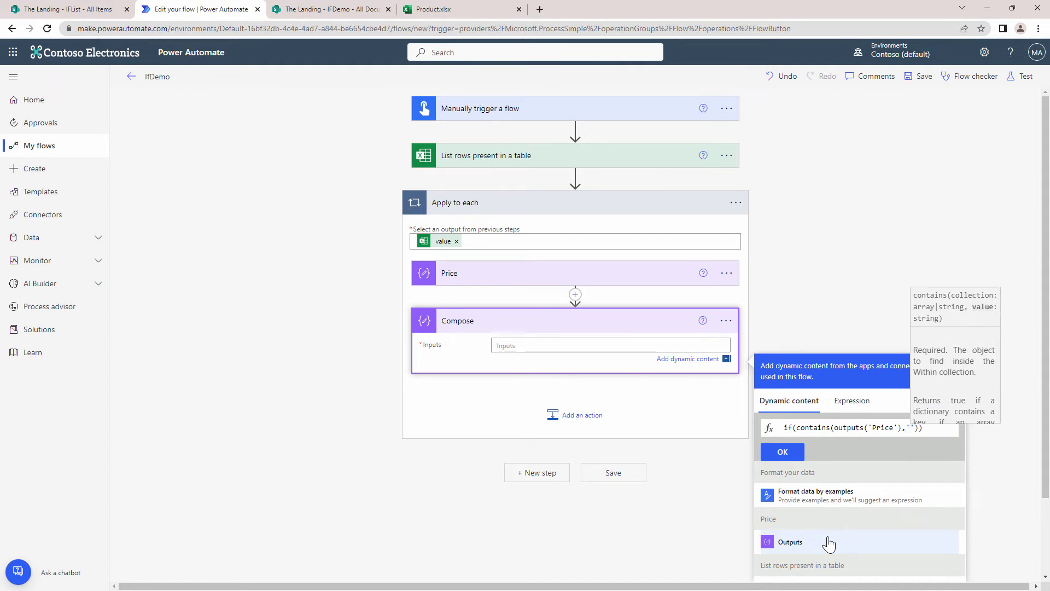
type("NA'")
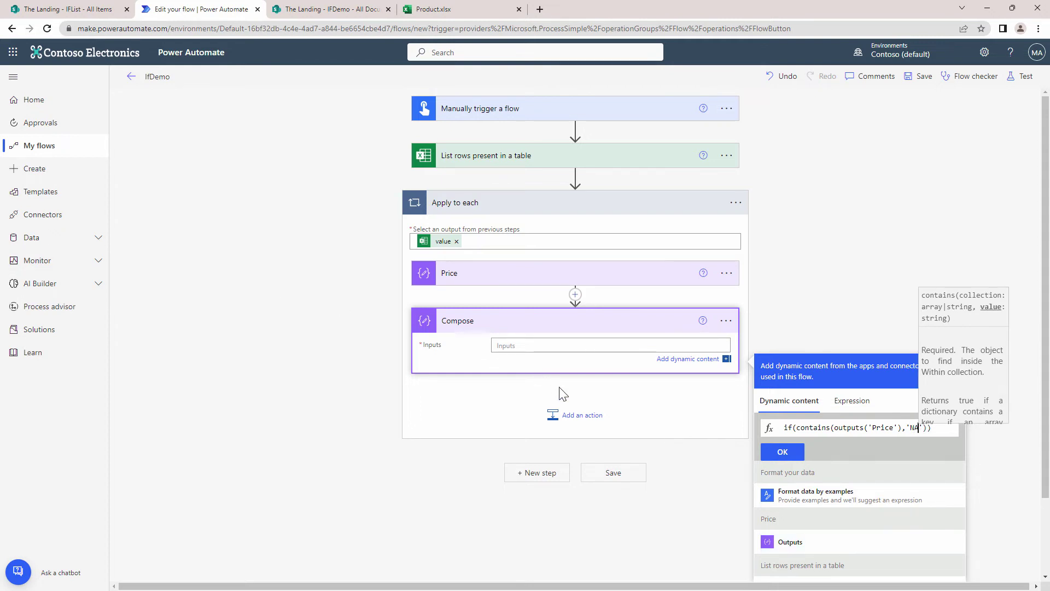
type(")")
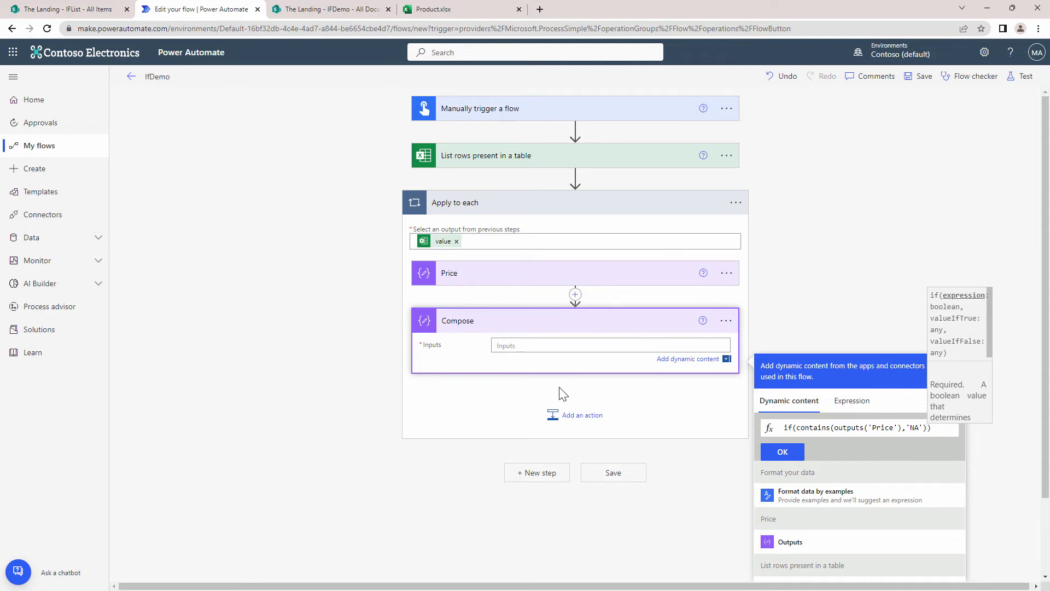
Step: Make the if expression return 20 when true and the Price outputs when false, and insert it as the Compose input
type(",")
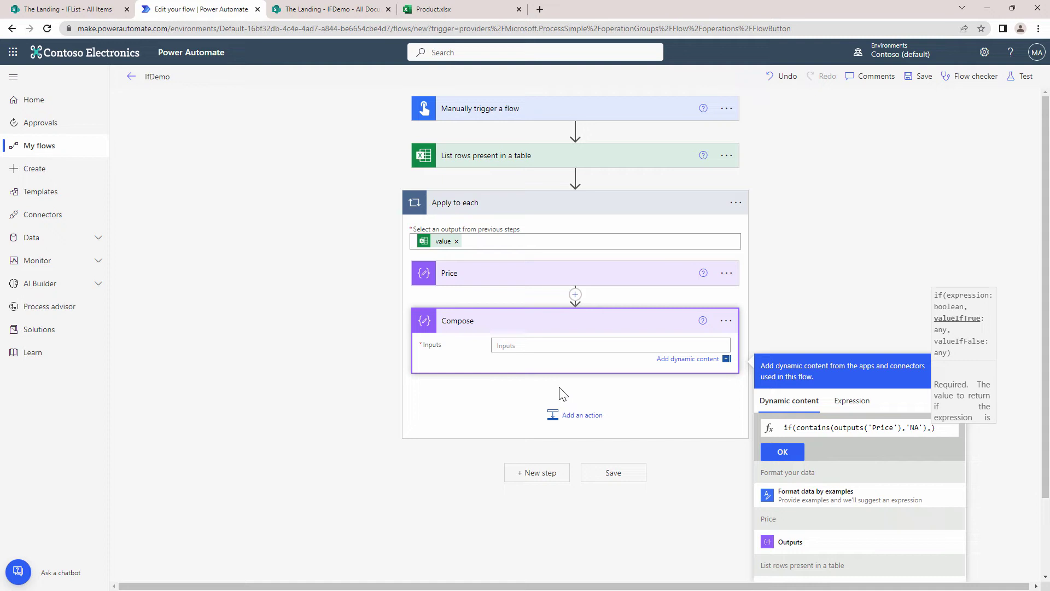
type("20")
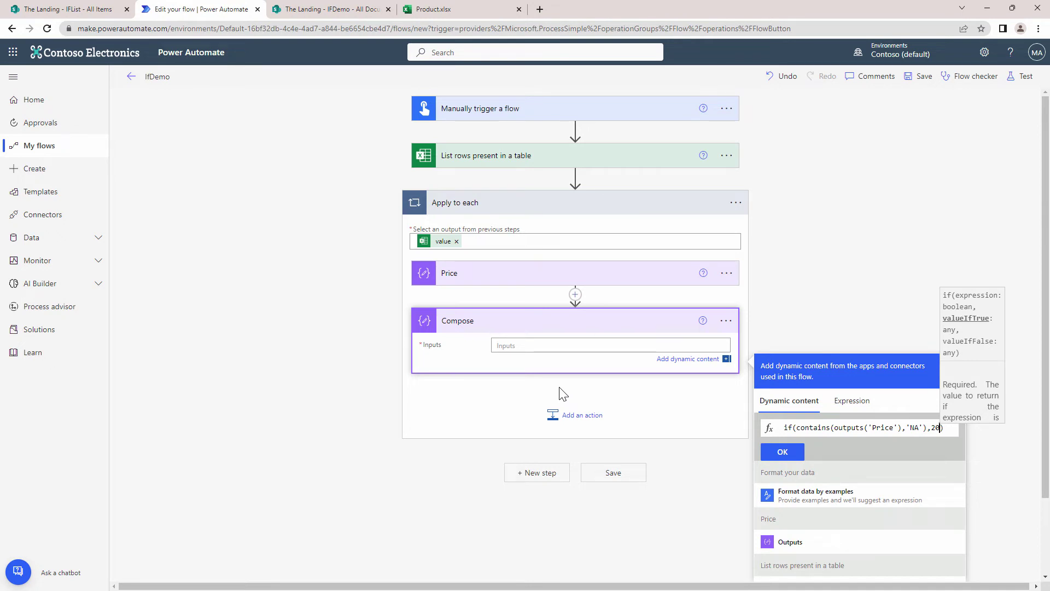
type(",")
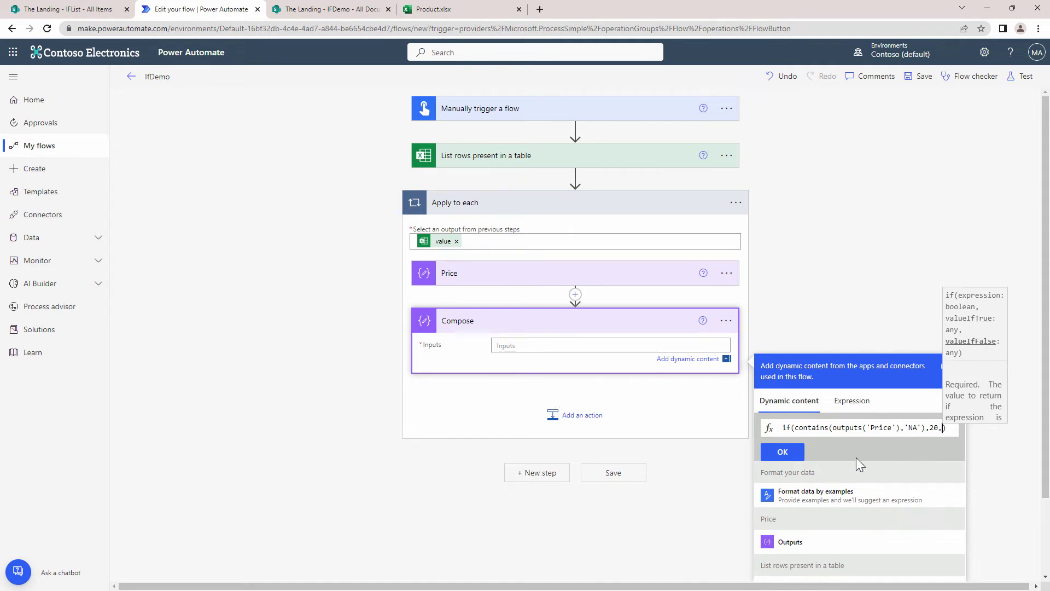
left_click(829, 546)
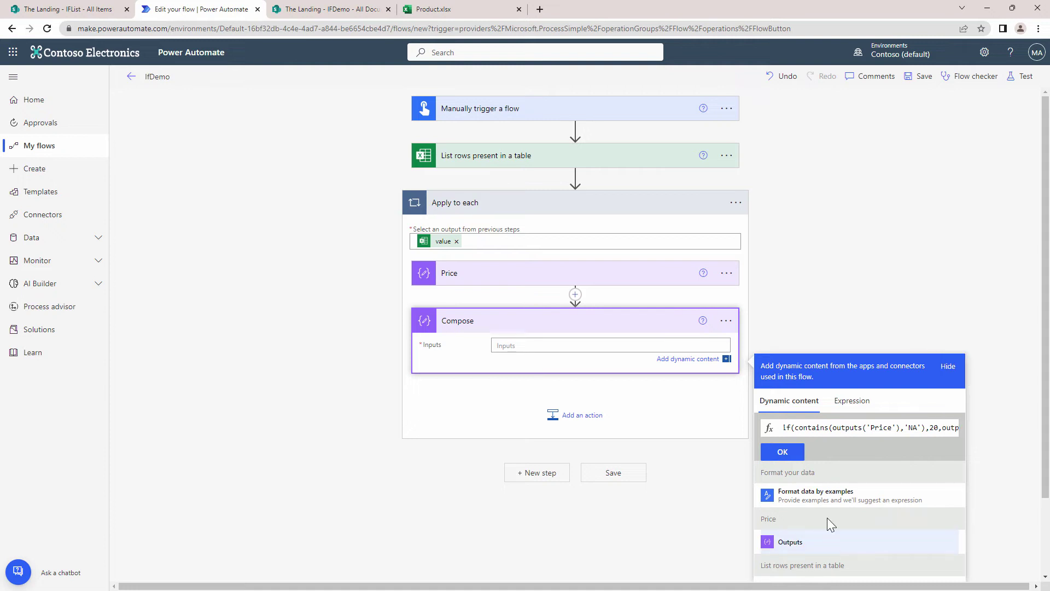
left_click(783, 451)
left_click(893, 227)
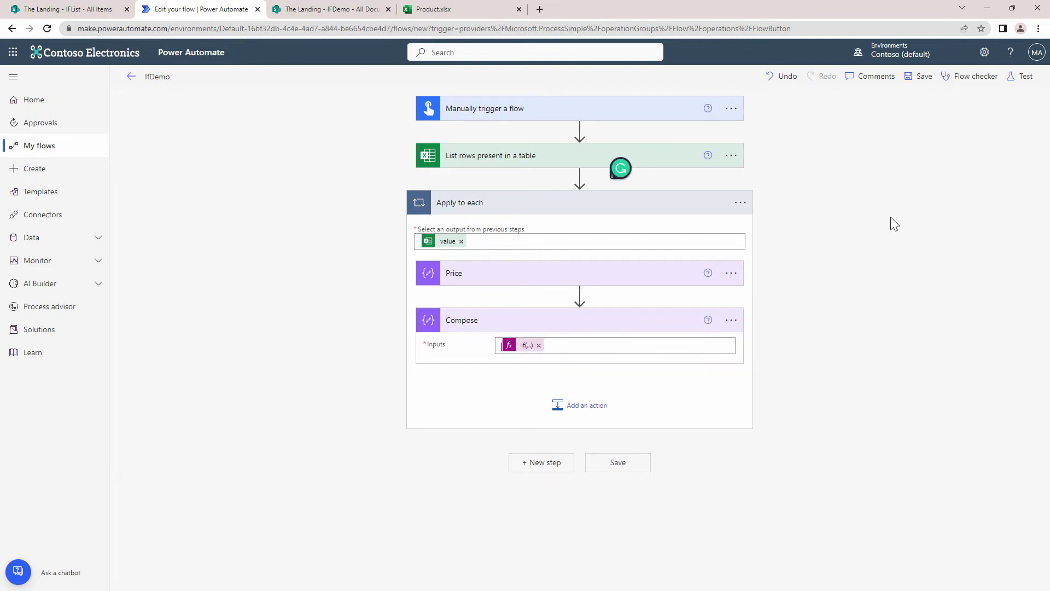
Step: Save the IfDemo flow and run a manual test of it
left_click(910, 83)
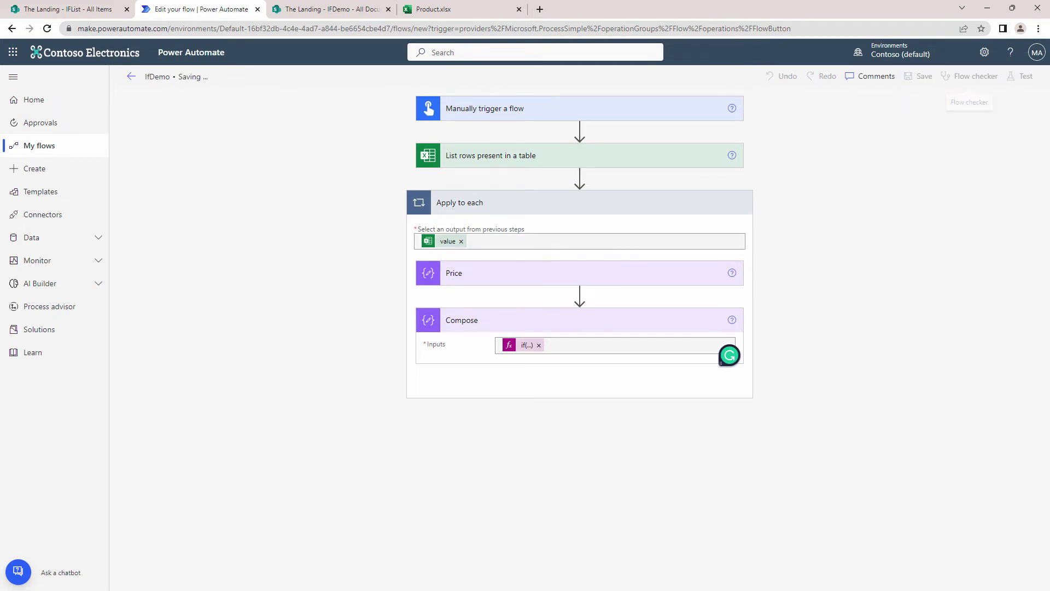
left_click(1028, 80)
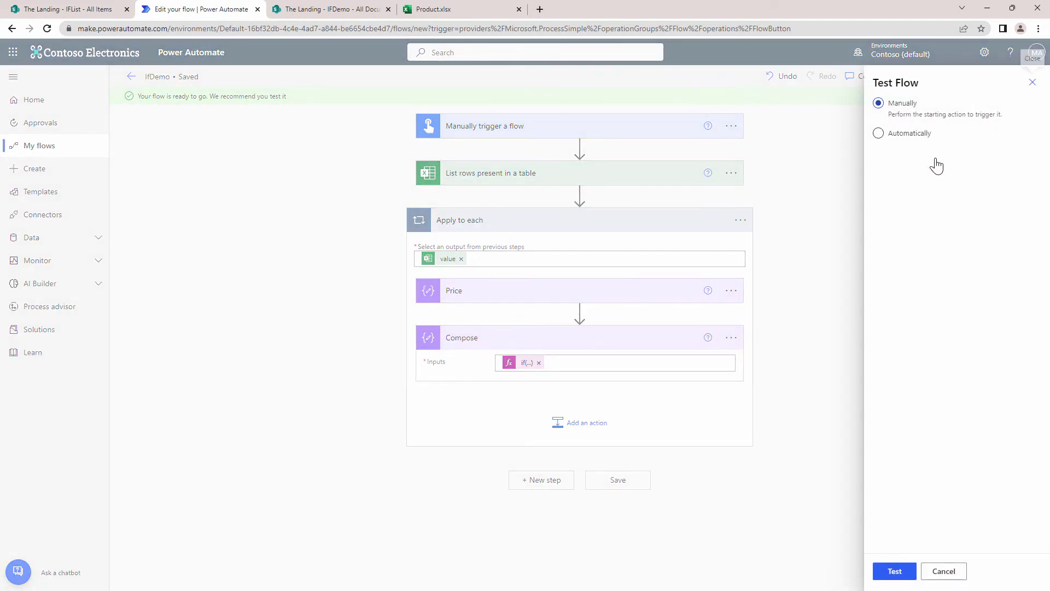
left_click(894, 571)
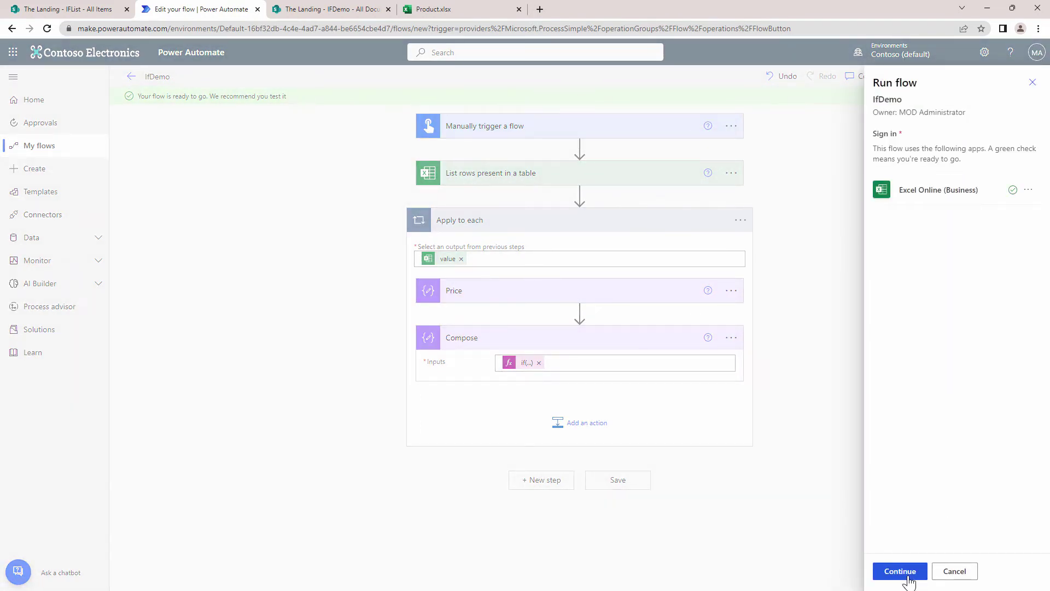
left_click(907, 574)
left_click(907, 575)
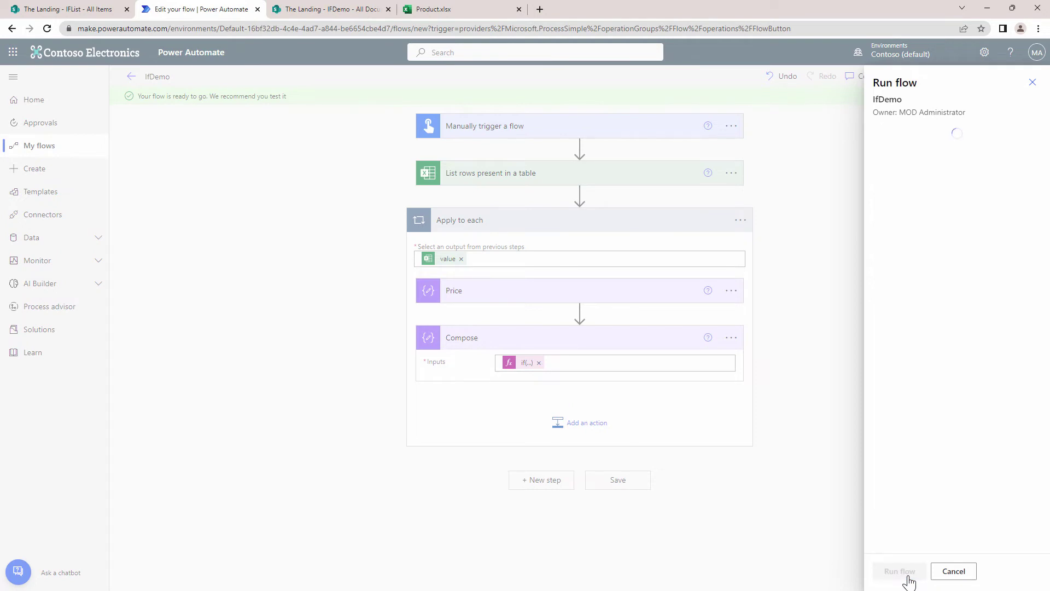
left_click(905, 574)
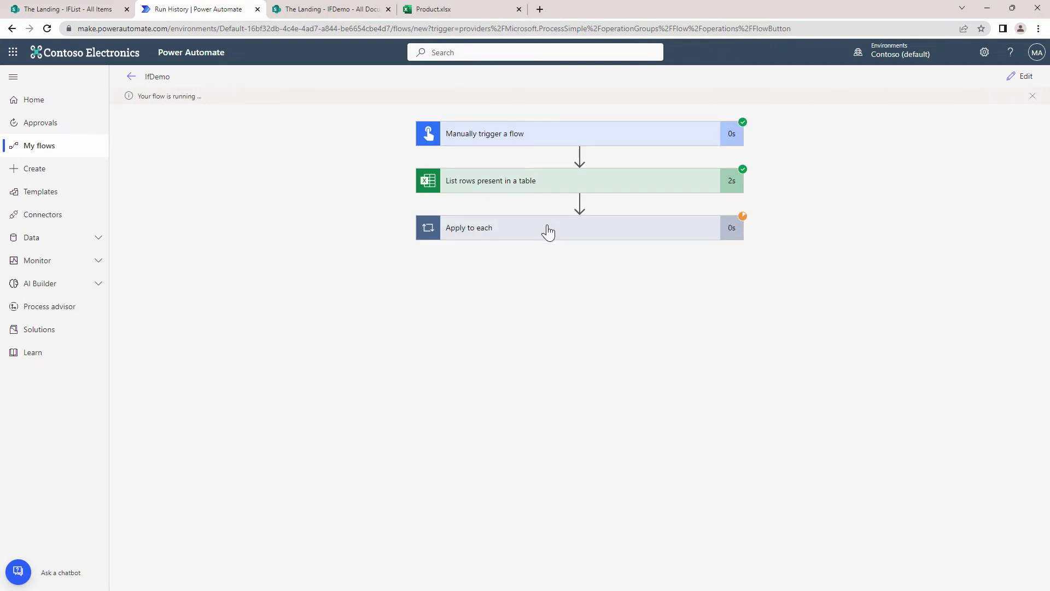
Step: Examine the Compose result for all three Apply to each iterations, comparing against the Price column in Product.xlsx
left_click(547, 229)
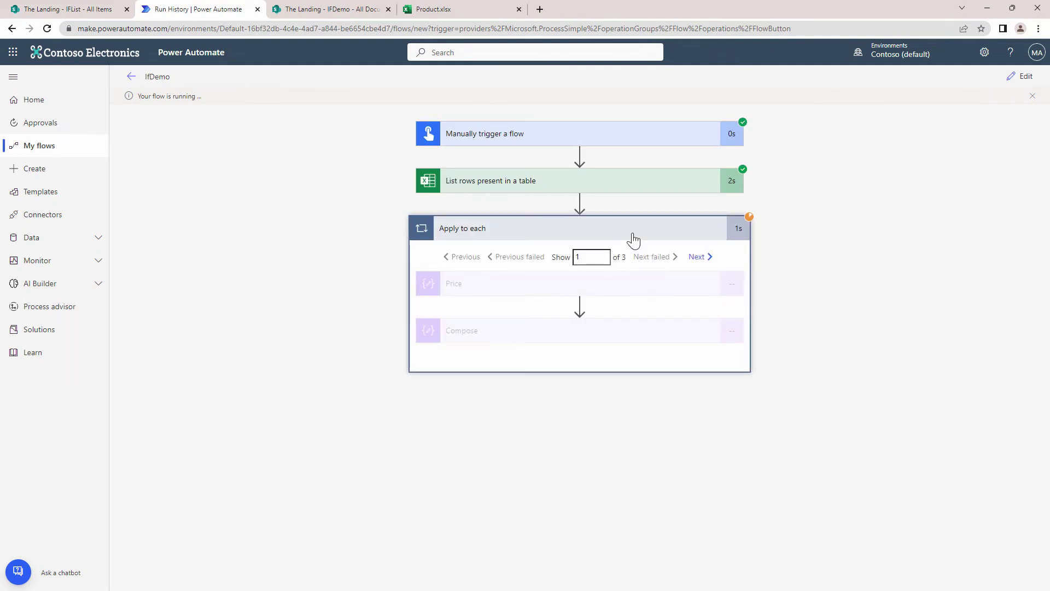
left_click(460, 8)
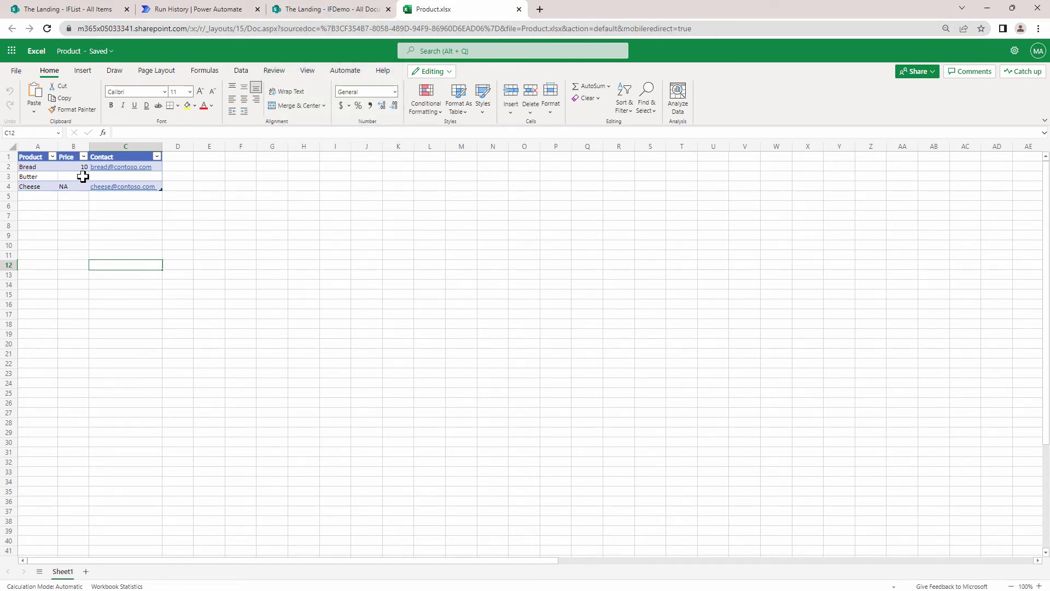
left_click(355, 11)
left_click(226, 11)
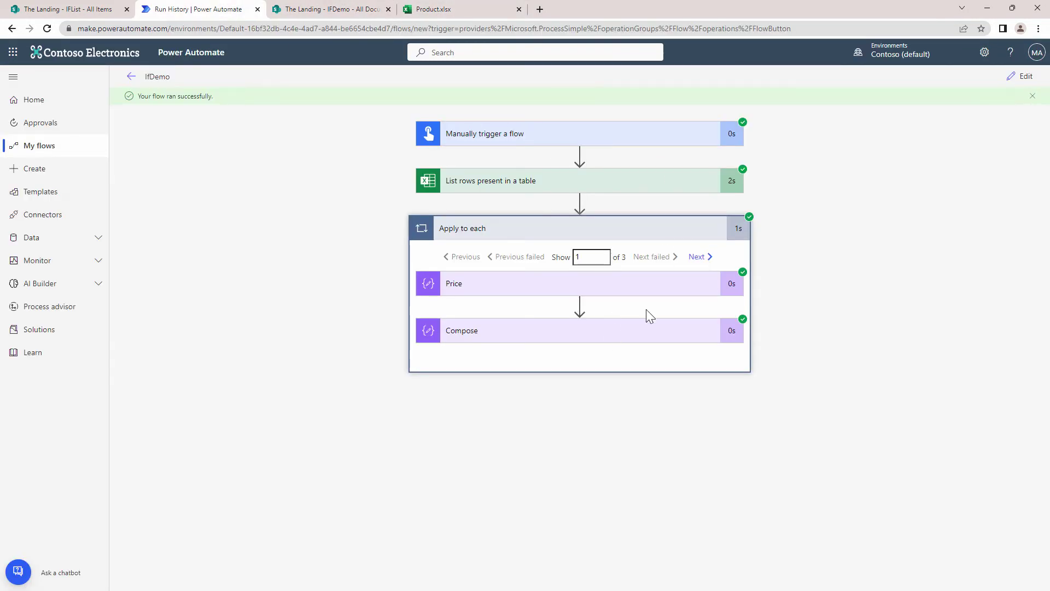
left_click(624, 335)
left_click(695, 257)
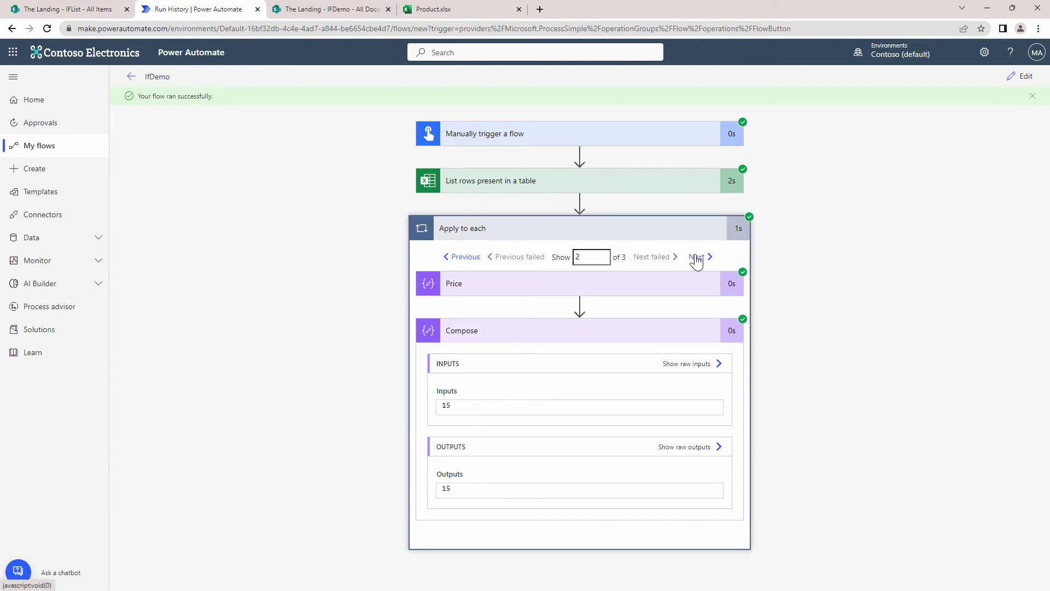
left_click(696, 258)
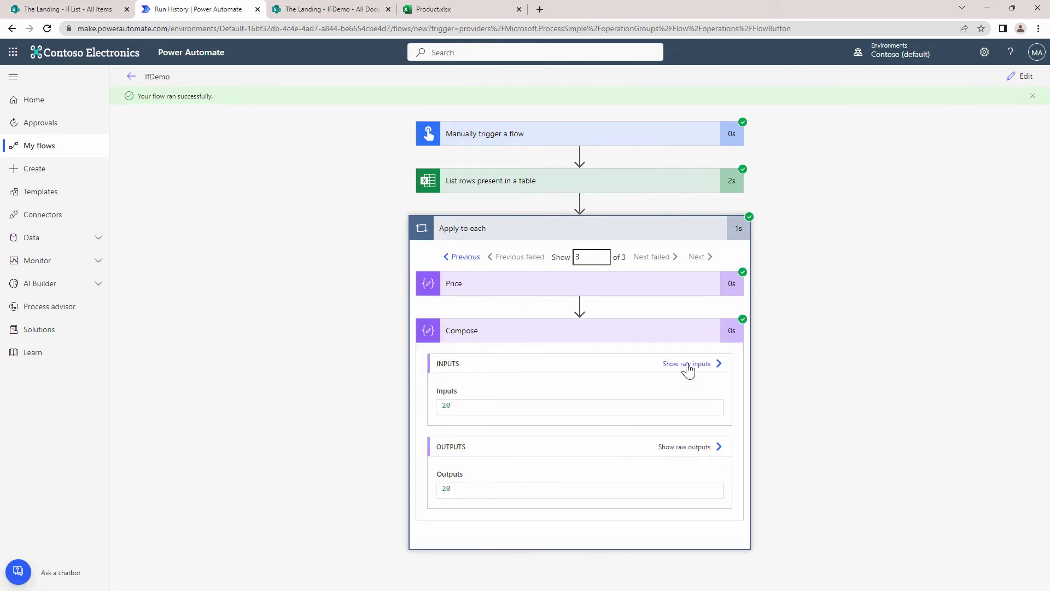
Step: Return to editing the flow, check Product.xlsx, and add another Data Operation Compose action below Compose in the Apply to each loop
left_click(1020, 77)
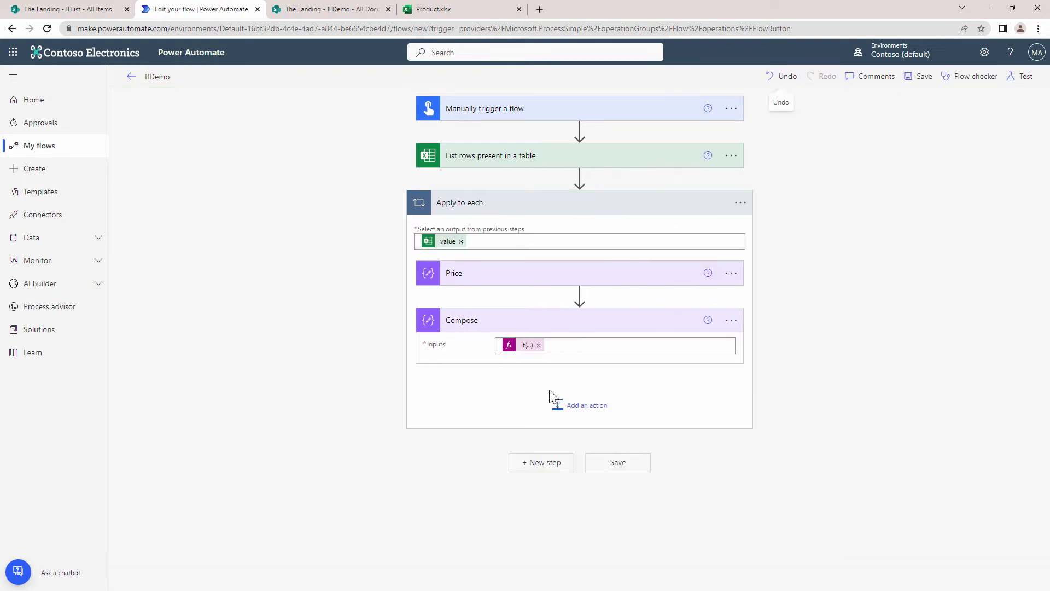
left_click(568, 403)
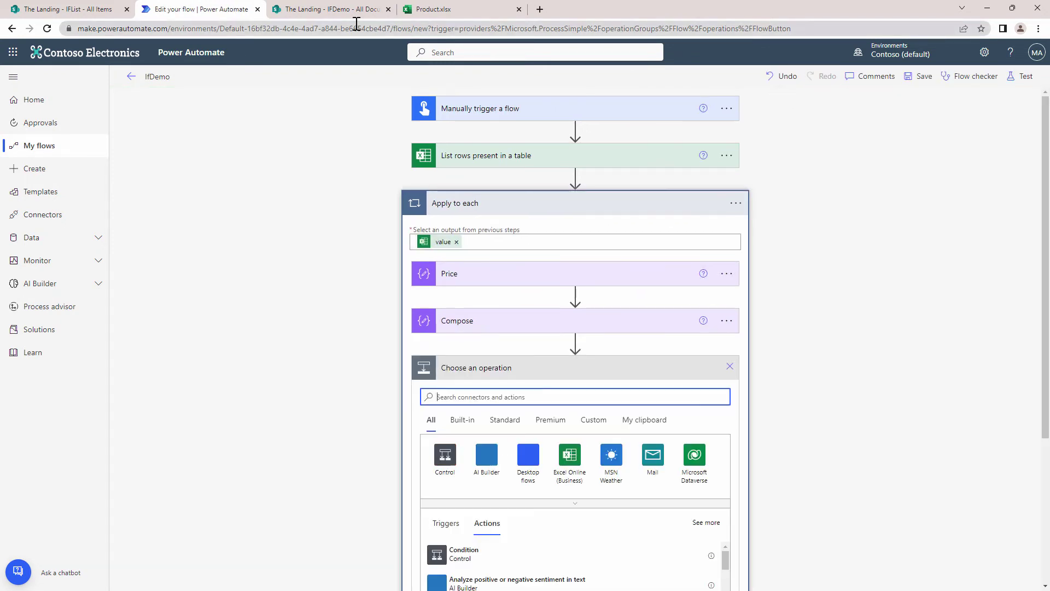
left_click(444, 9)
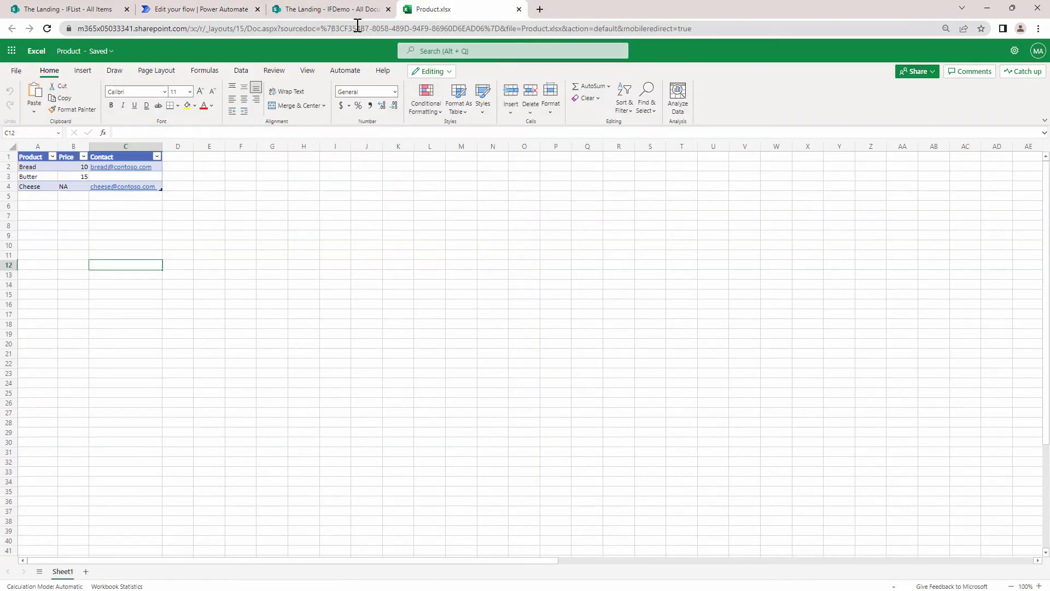
left_click(184, 15)
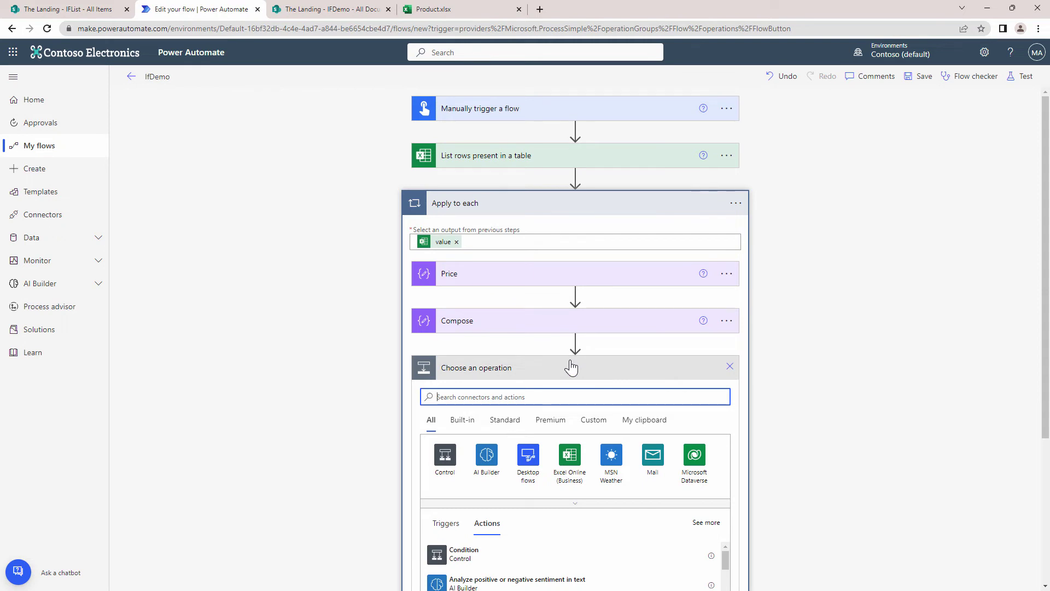
type("compose")
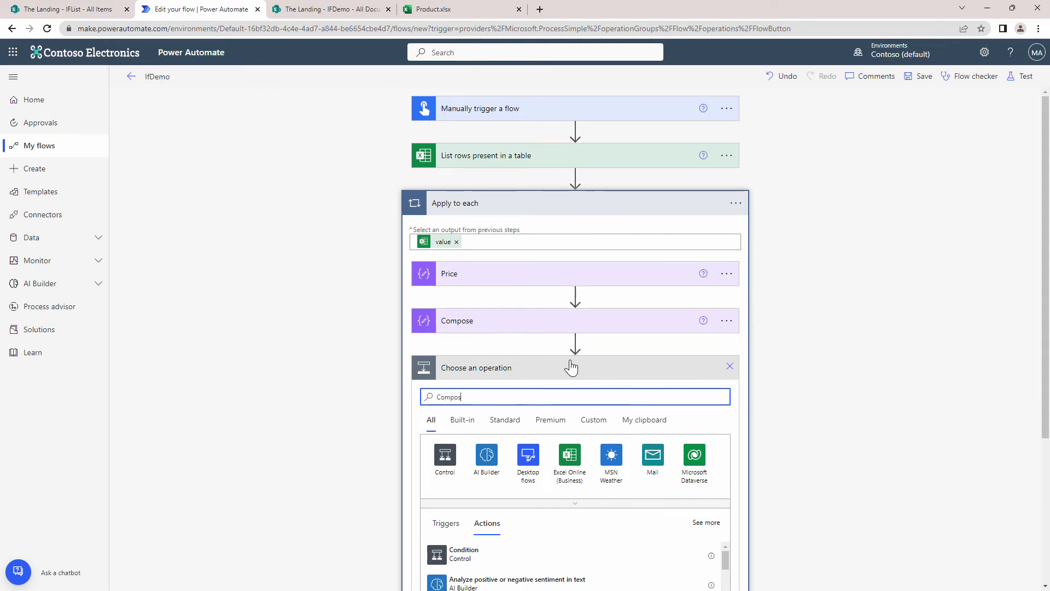
left_click(529, 564)
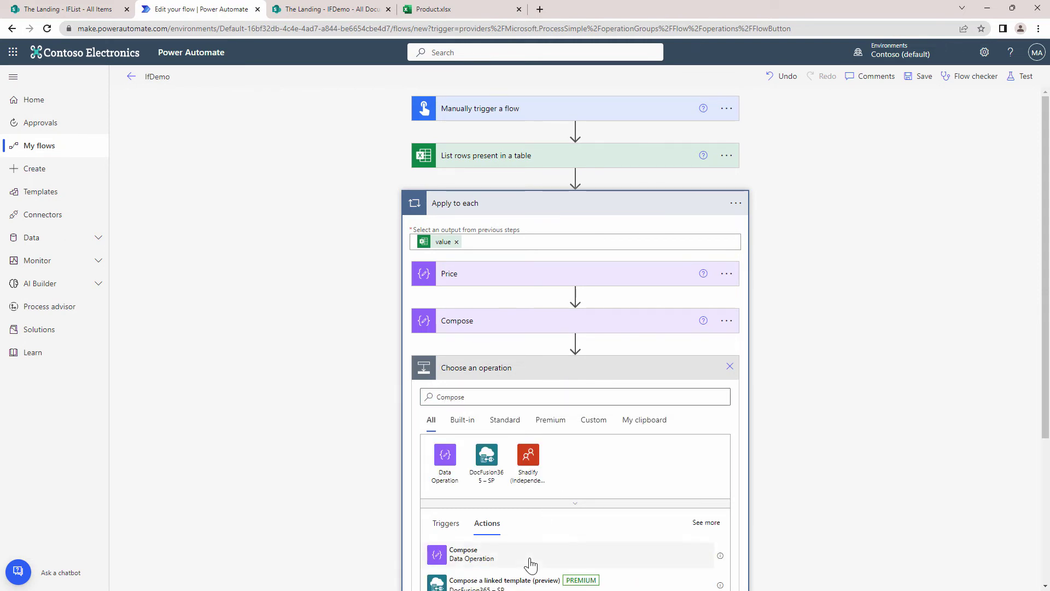
Step: Set the Product column from the Excel table rows as the input of the new Compose 2 action
left_click(566, 397)
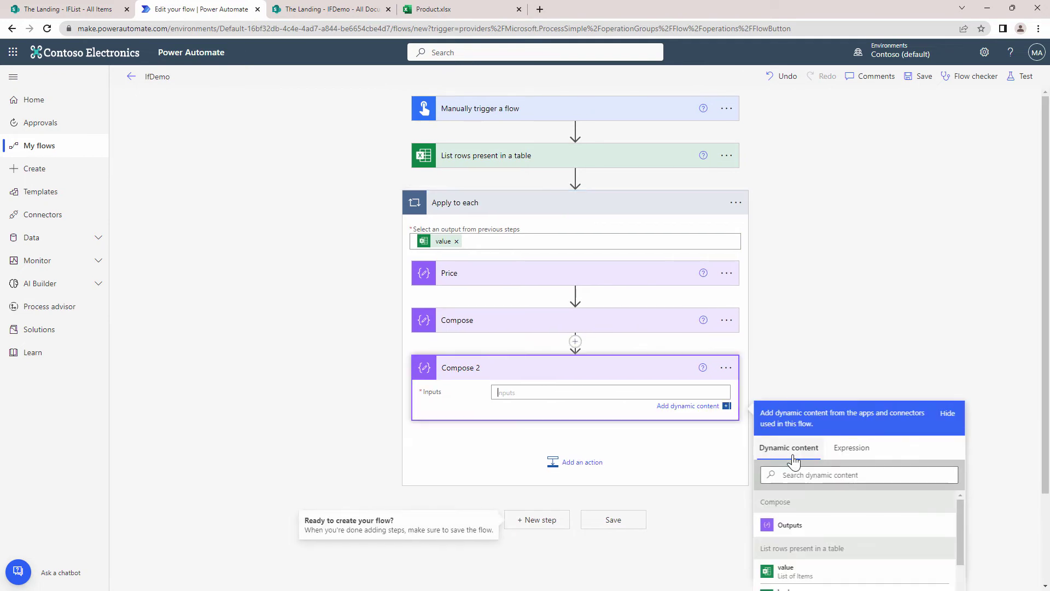
scroll(825, 500, "down", 3)
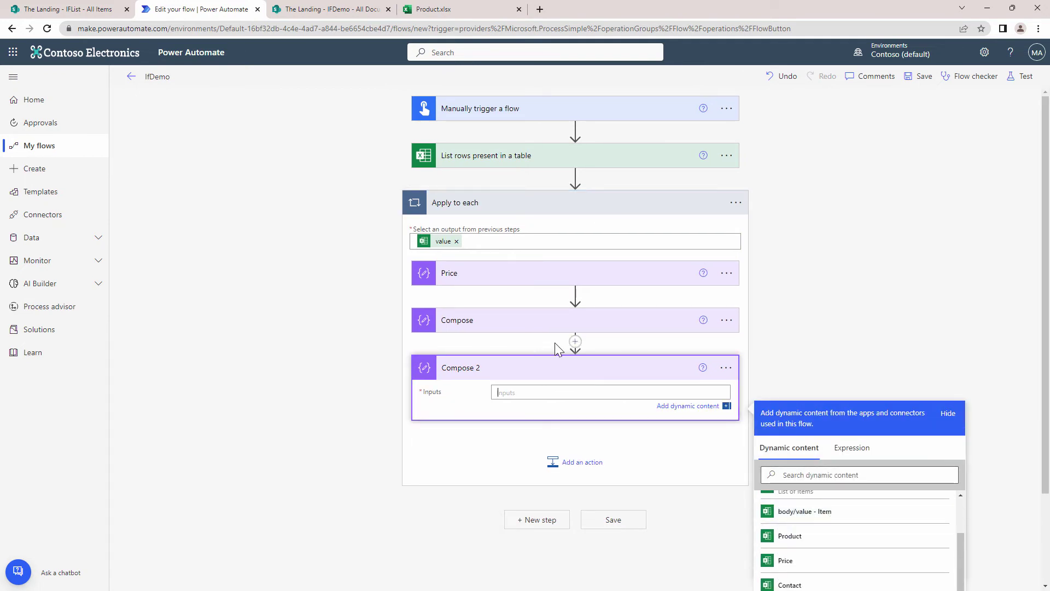
scroll(920, 299, "down", 2)
left_click(817, 436)
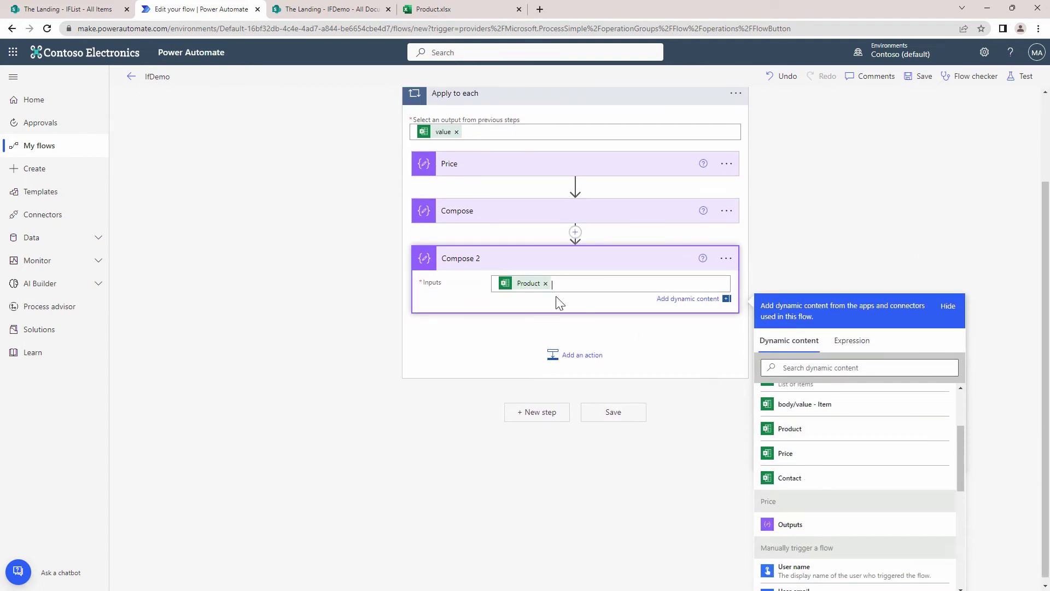
left_click(723, 262)
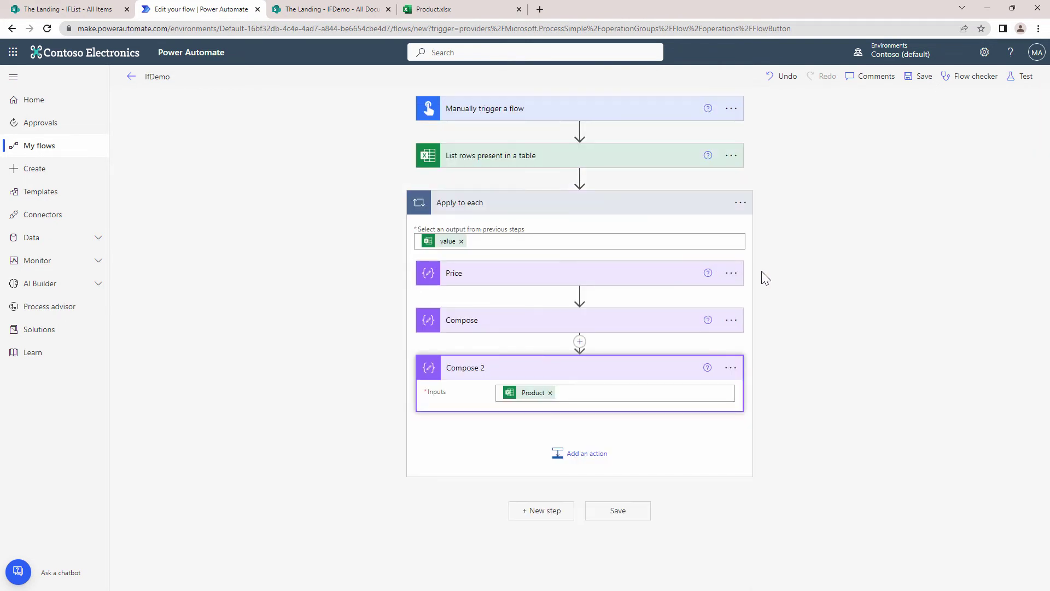
Step: Rename the Compose 2 action as Email
left_click(731, 368)
left_click(778, 406)
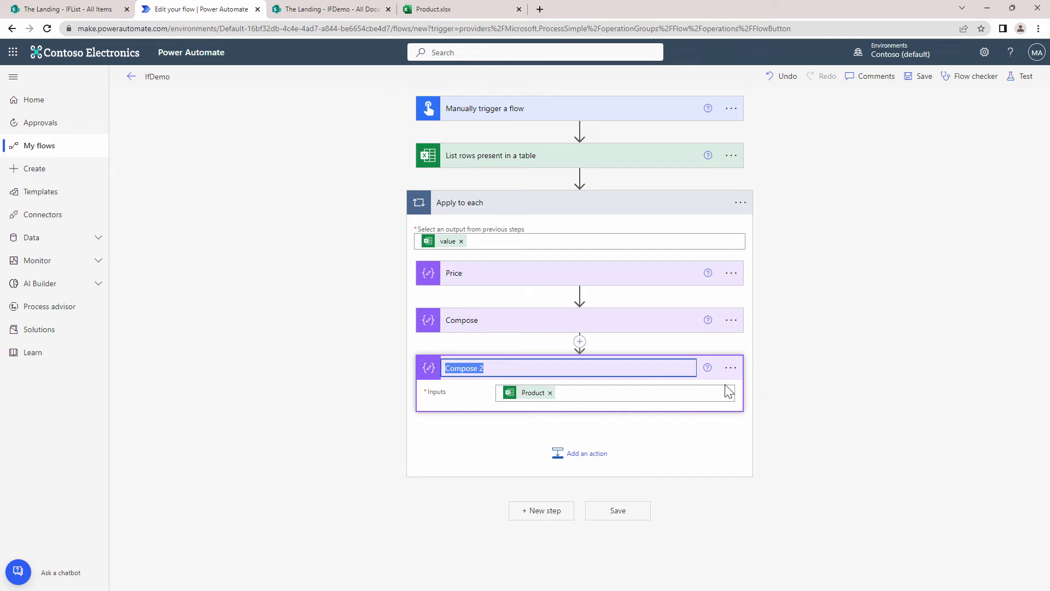
type("Pro")
Step: Replace the Product token in the Email action's input with the Contact column from the Excel table rows
left_click(680, 392)
left_click(545, 392)
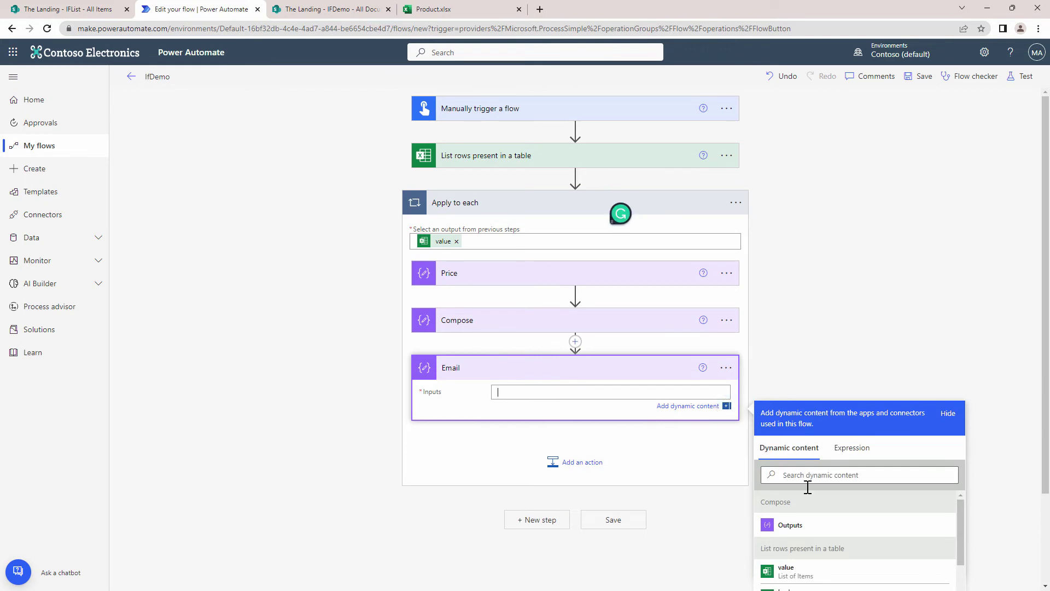
scroll(614, 213, "down", 2)
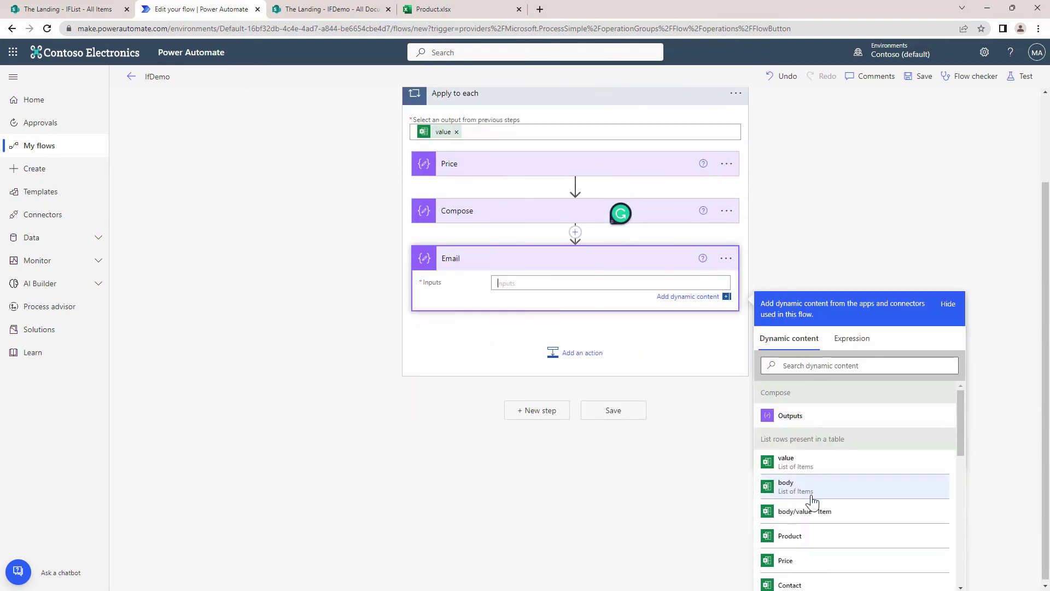
left_click(804, 584)
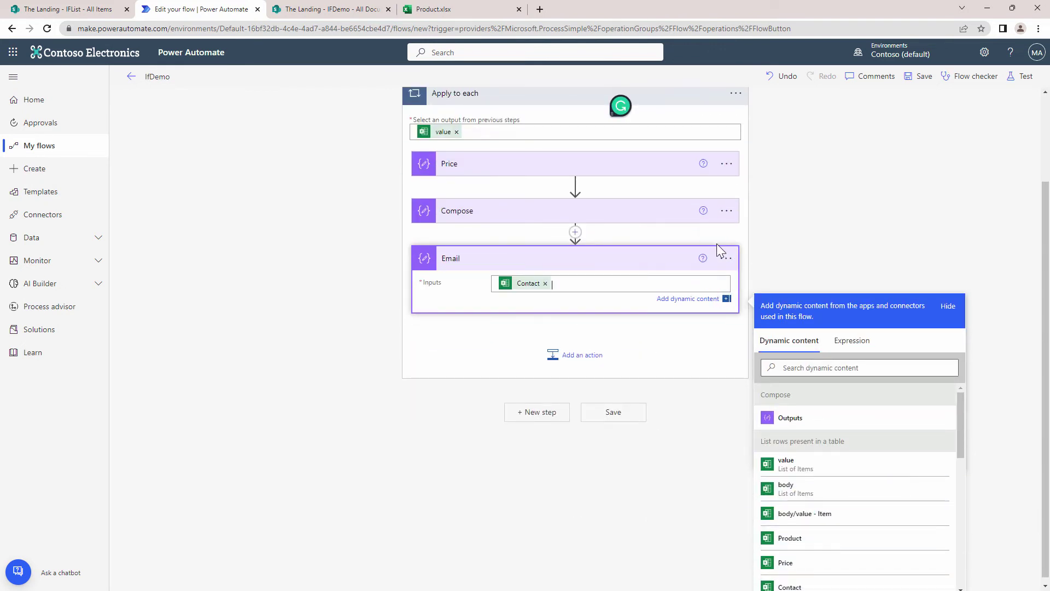
Step: Rename the Email action in the Apply to each loop as Contact
left_click(752, 276)
left_click(731, 368)
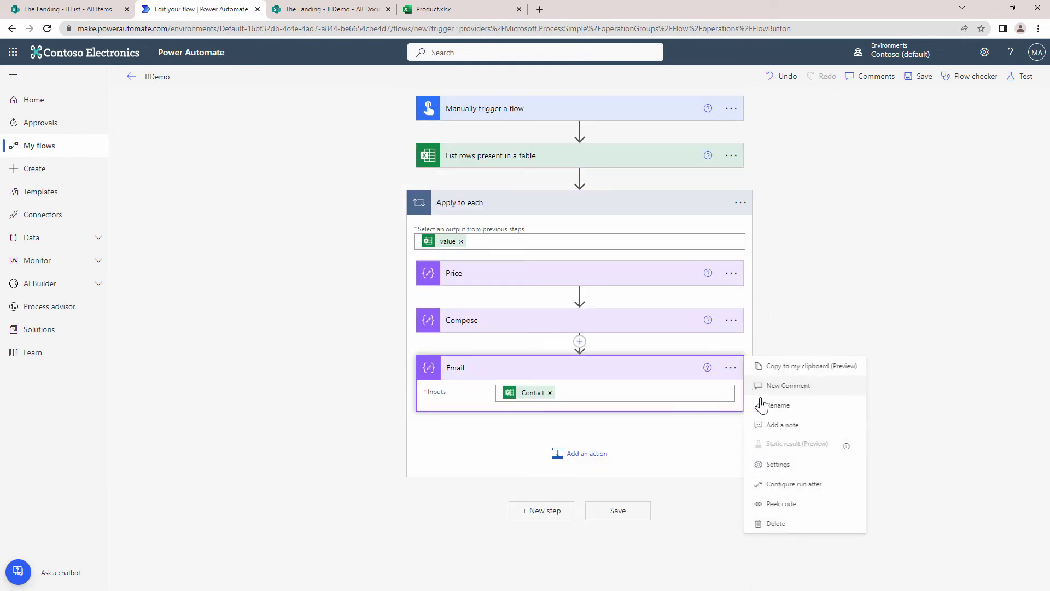
left_click(766, 404)
type("Co")
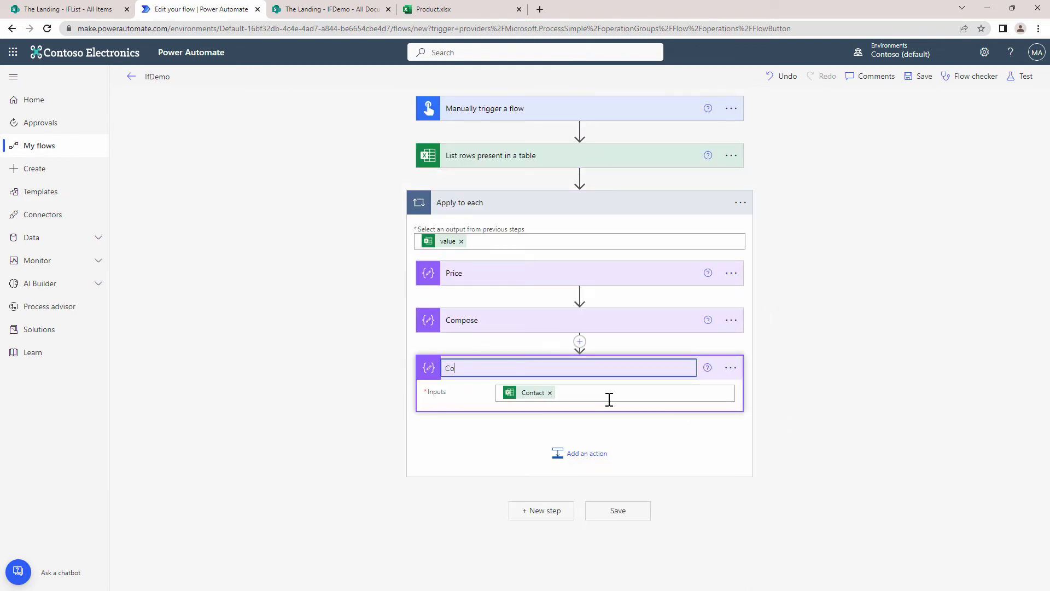
type("ntact")
key("Return")
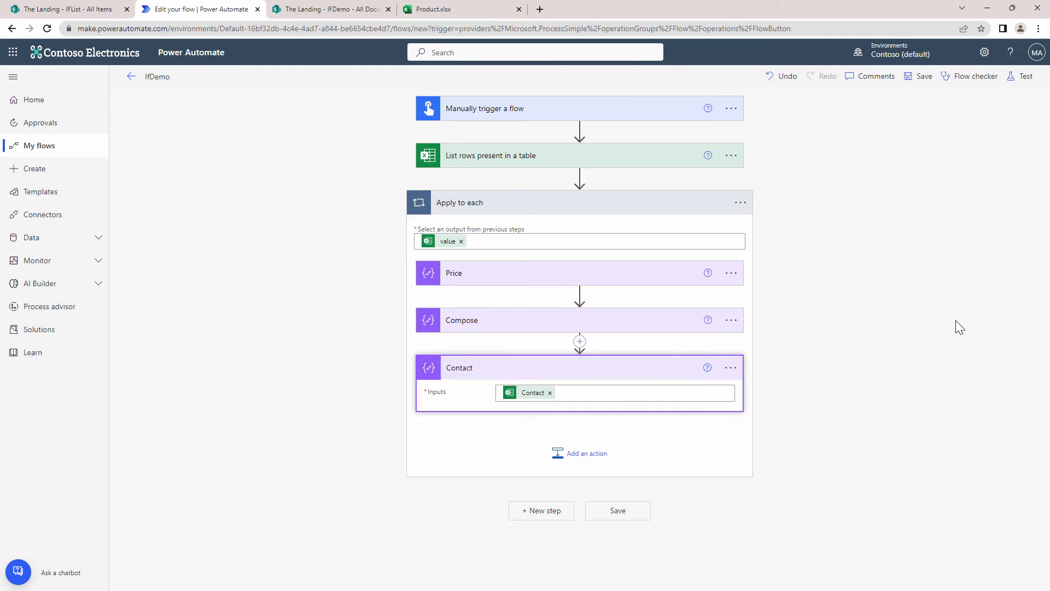
Step: Add another Data Operation Compose action below Contact in the Apply to each loop
left_click(569, 457)
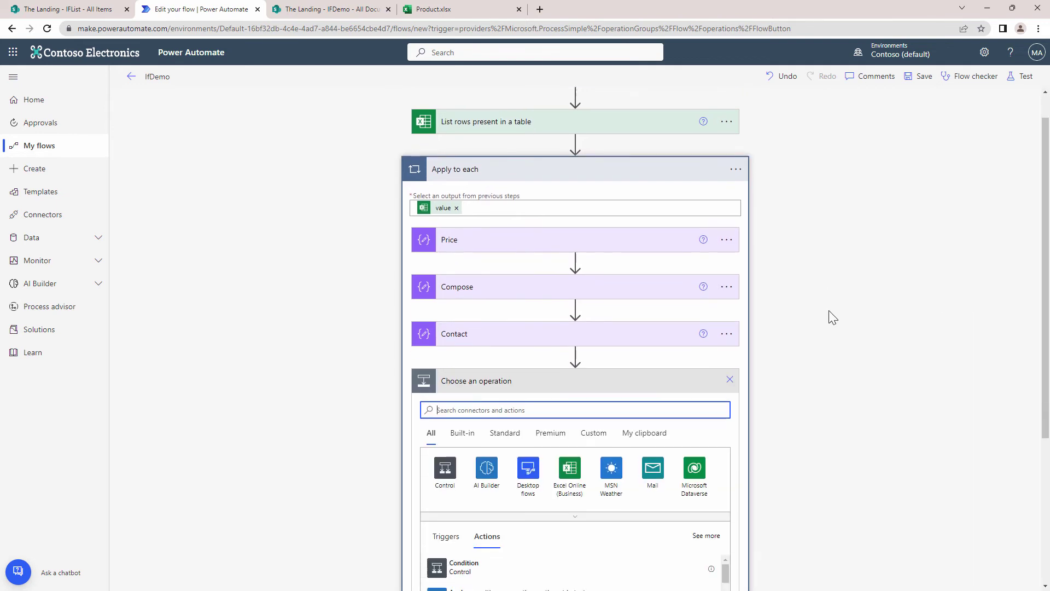
type("c")
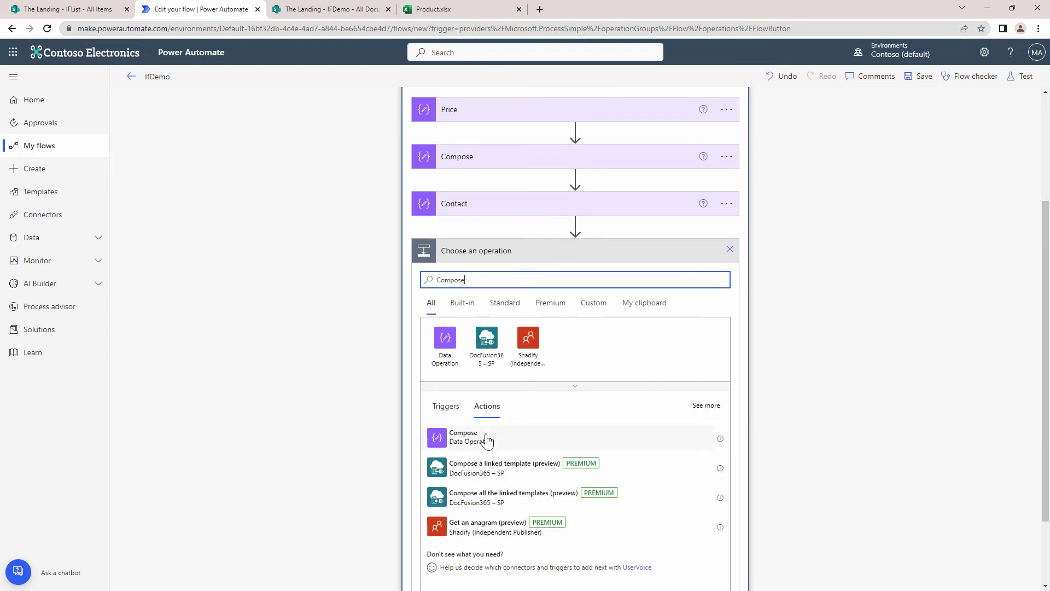
left_click(486, 440)
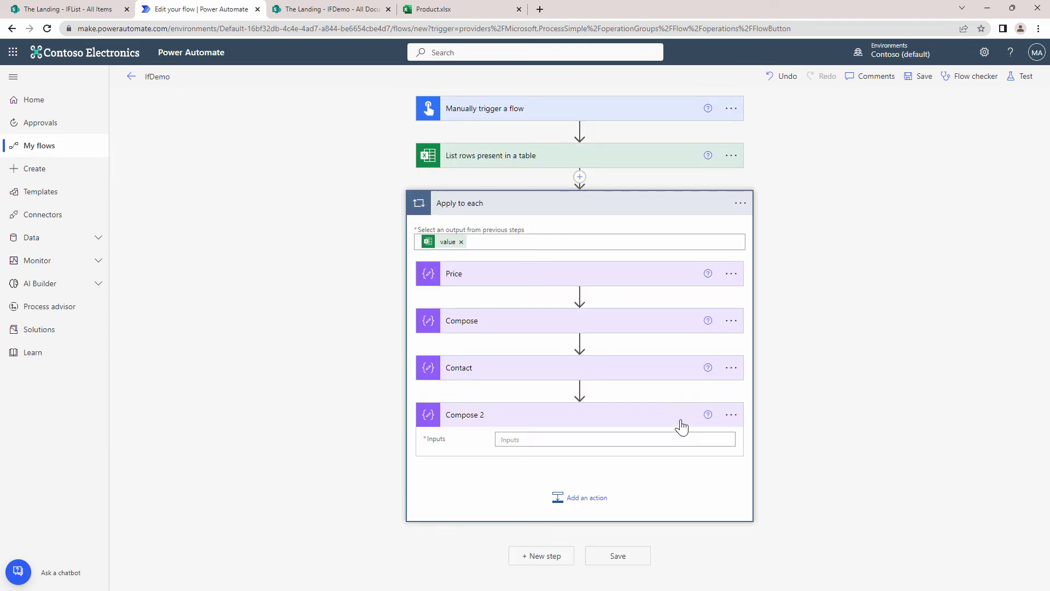
Step: Rename the Compose action that holds the if expression as Compose Price
left_click(546, 328)
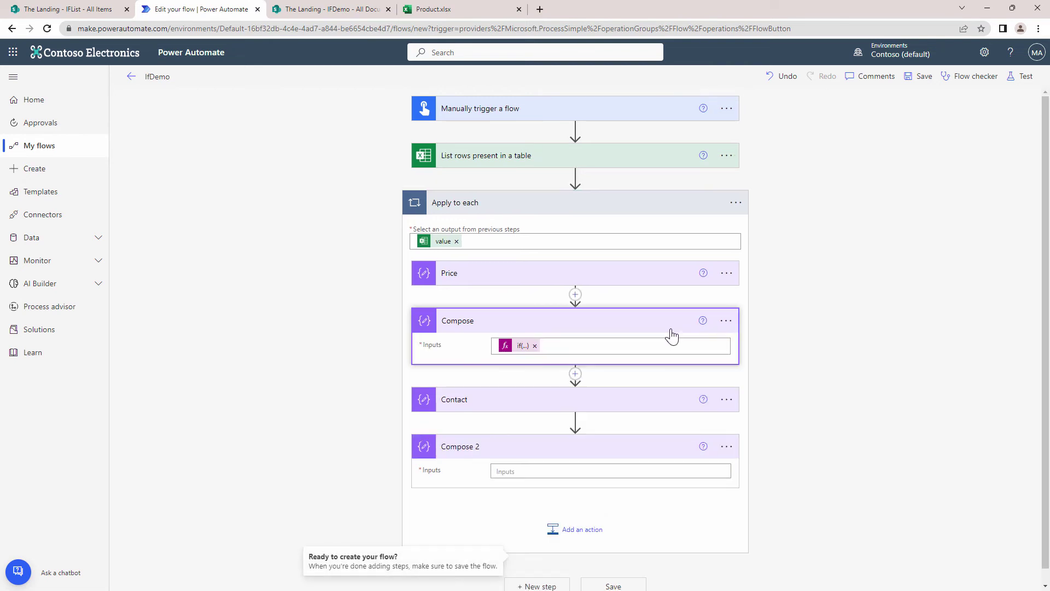
left_click(726, 320)
left_click(781, 359)
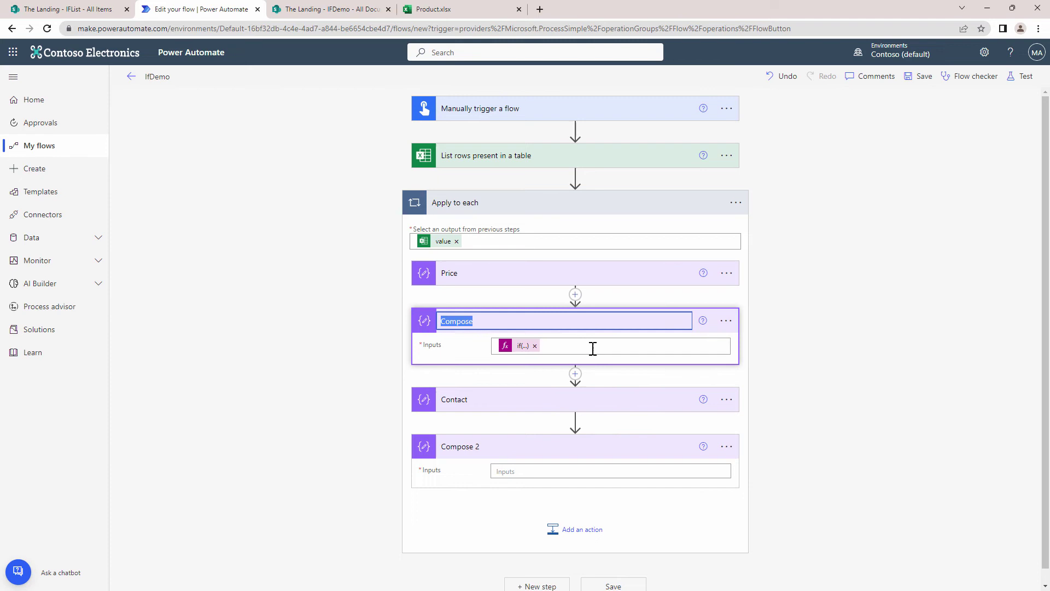
left_click(481, 322)
left_click(881, 463)
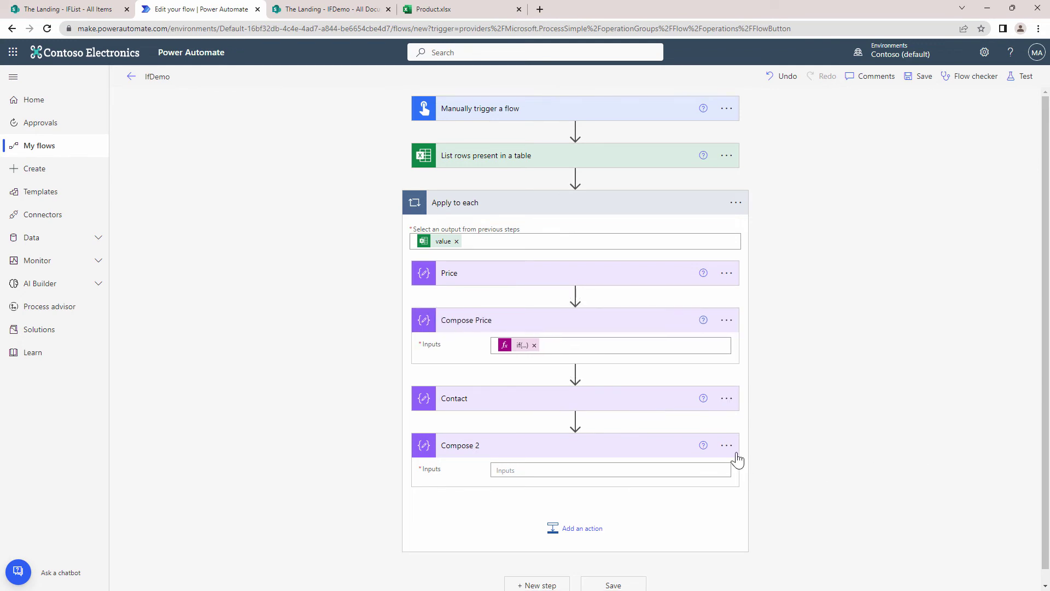
Step: Rename the empty Compose 2 action below Contact as Compose Contact
left_click(730, 449)
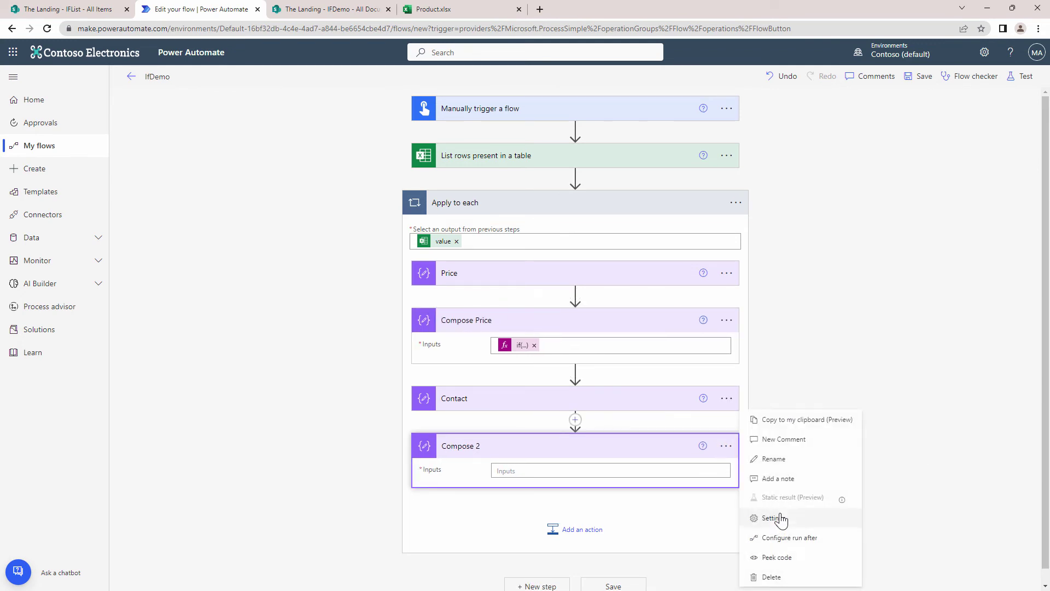
left_click(773, 459)
left_click(524, 441)
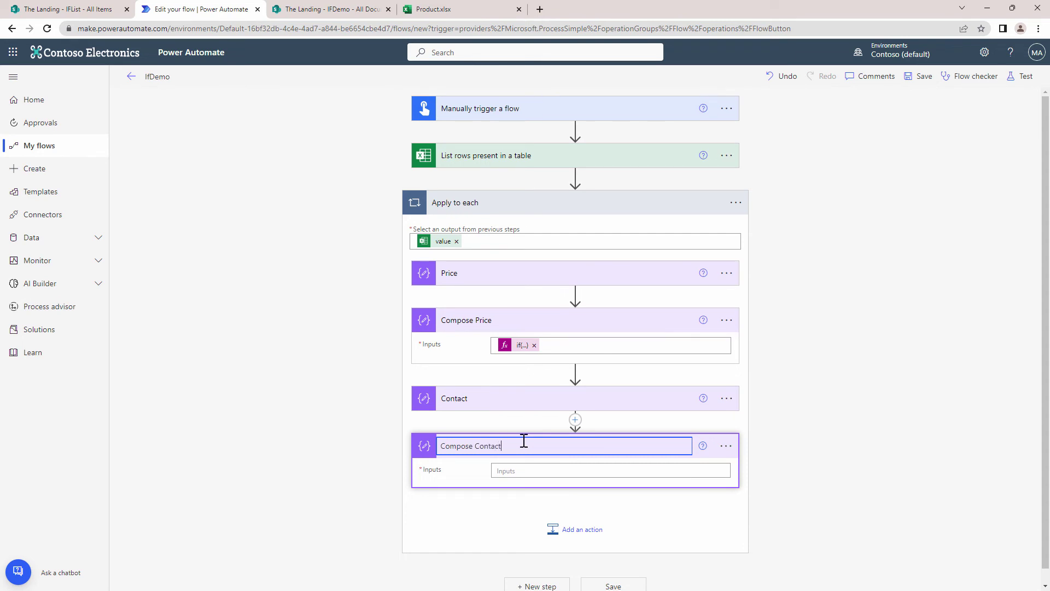
Step: Start an expression for the Compose Contact input with an equals function nested inside an if function
left_click(526, 466)
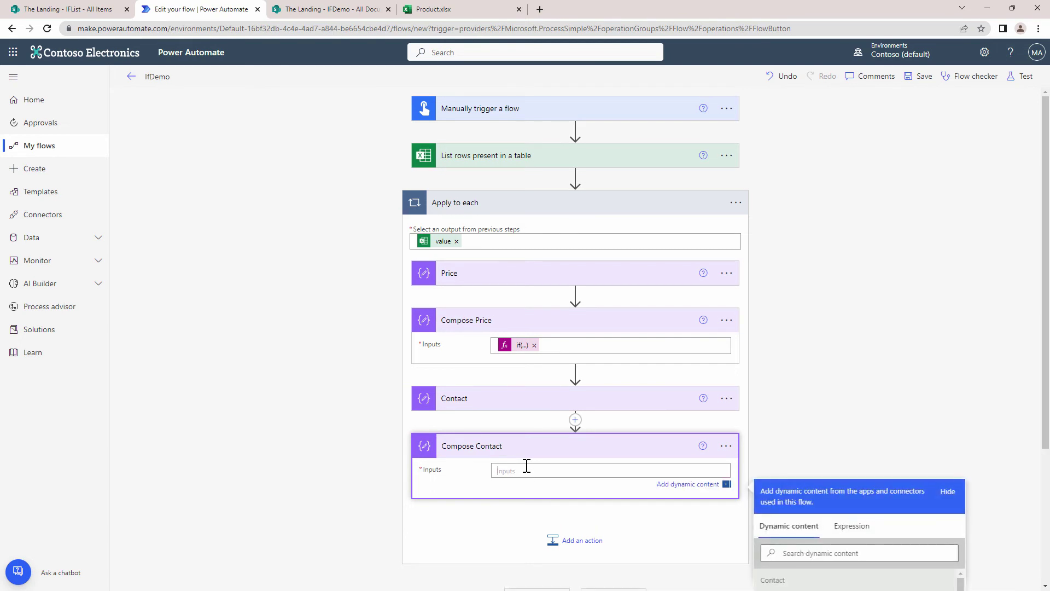
scroll(948, 347, "down", 2)
left_click(852, 417)
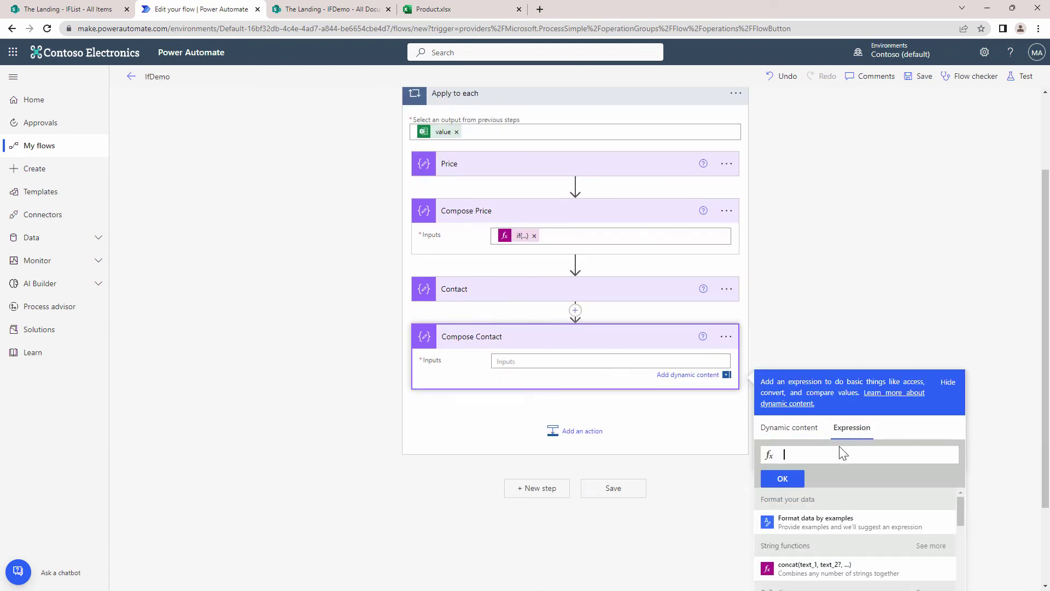
type("if(")
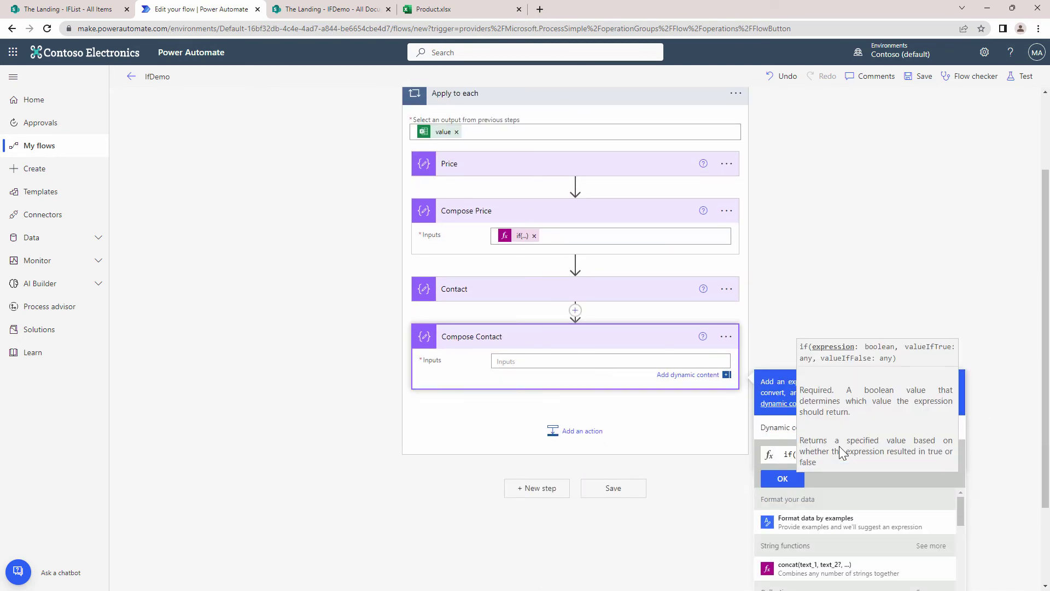
scroll(837, 174, "down", 2)
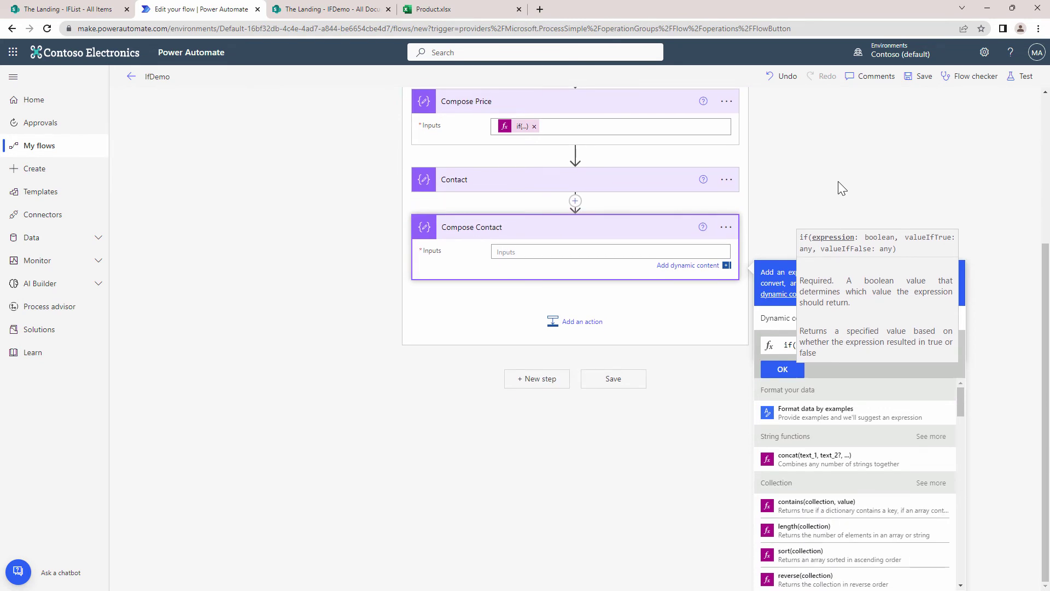
type("e")
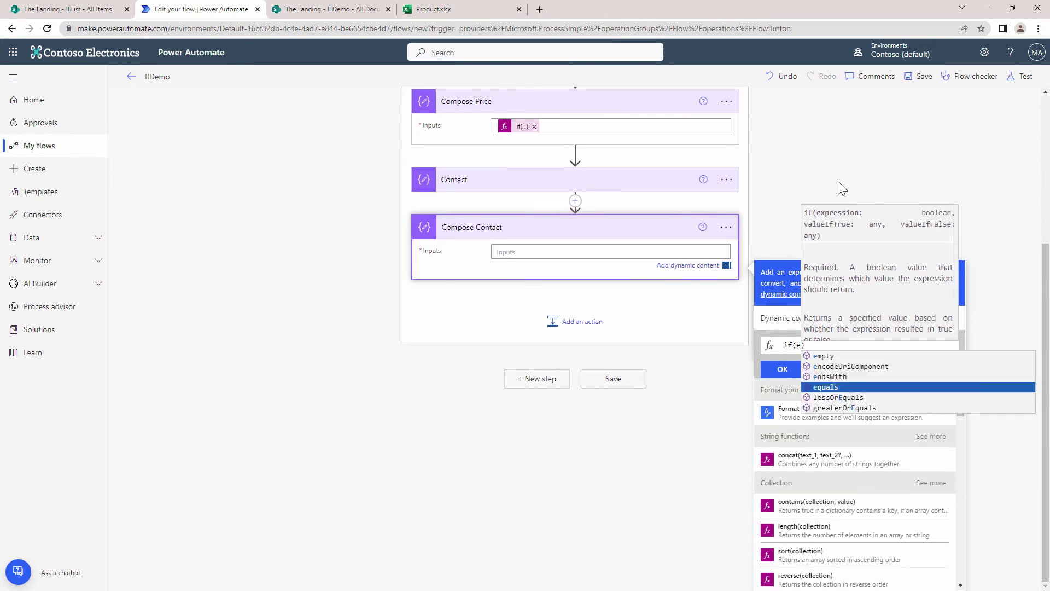
left_click(855, 389)
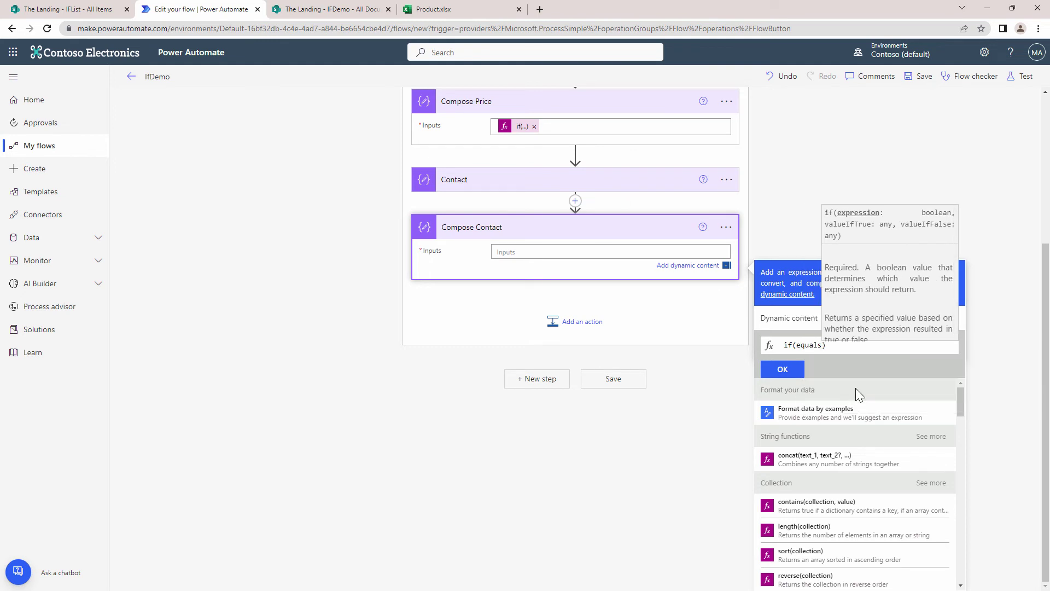
type("(")
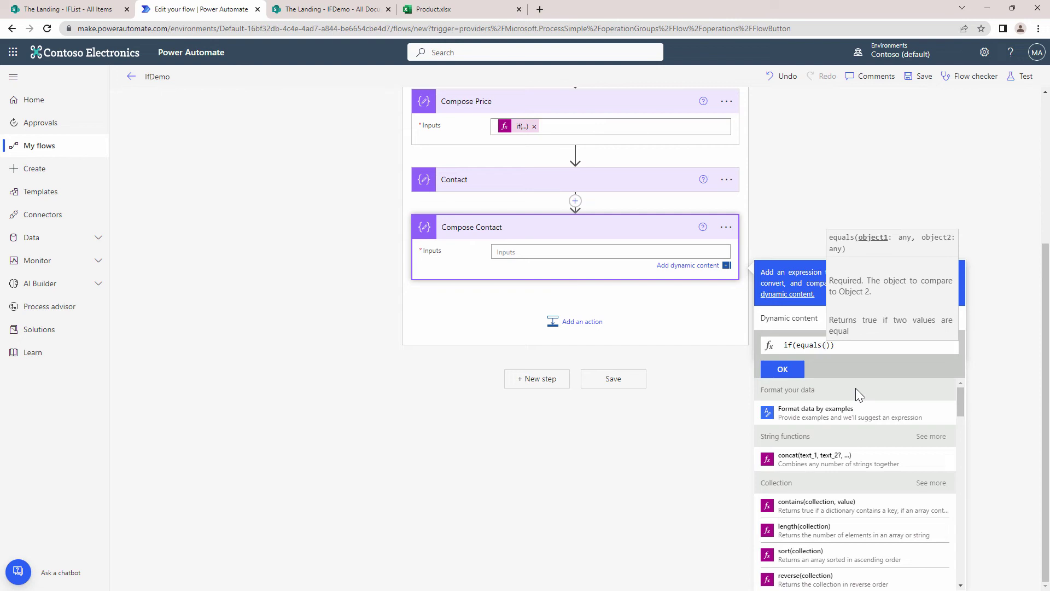
Step: Make the equals condition compare the Contact action's outputs with an empty string ''
left_click(787, 319)
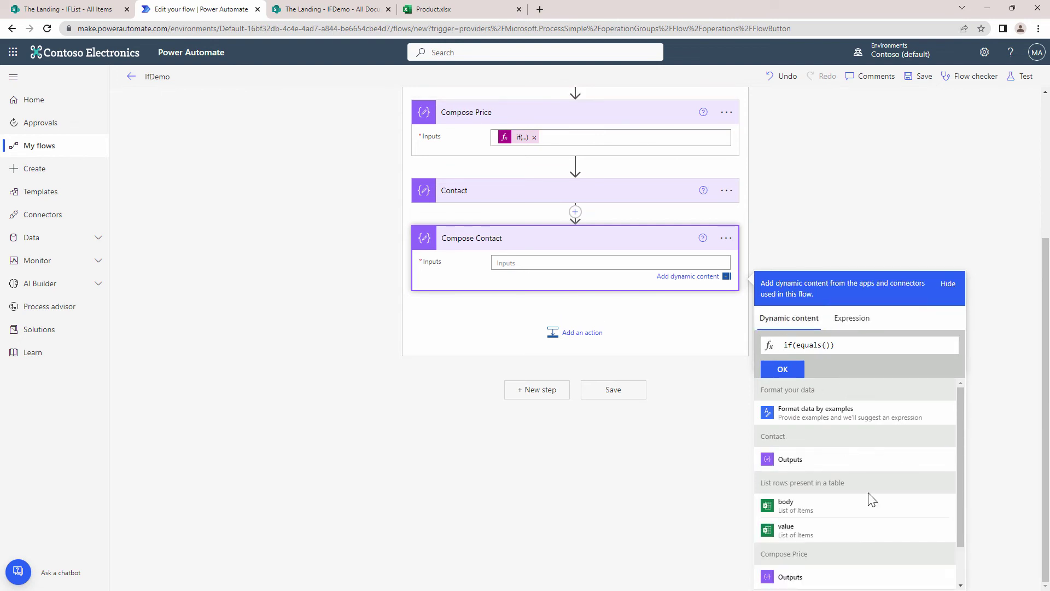
left_click(836, 467)
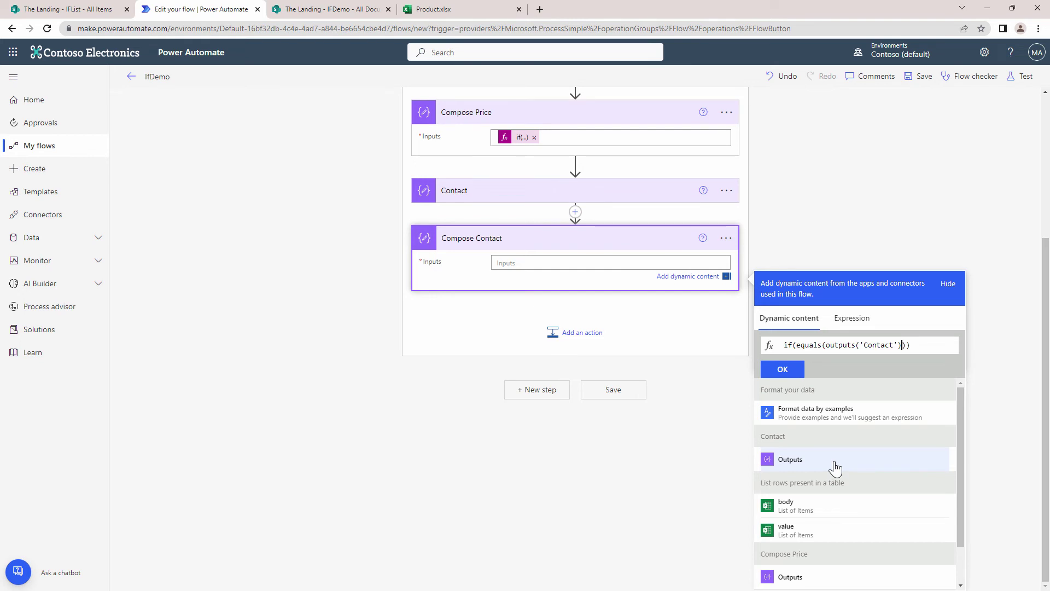
type(",")
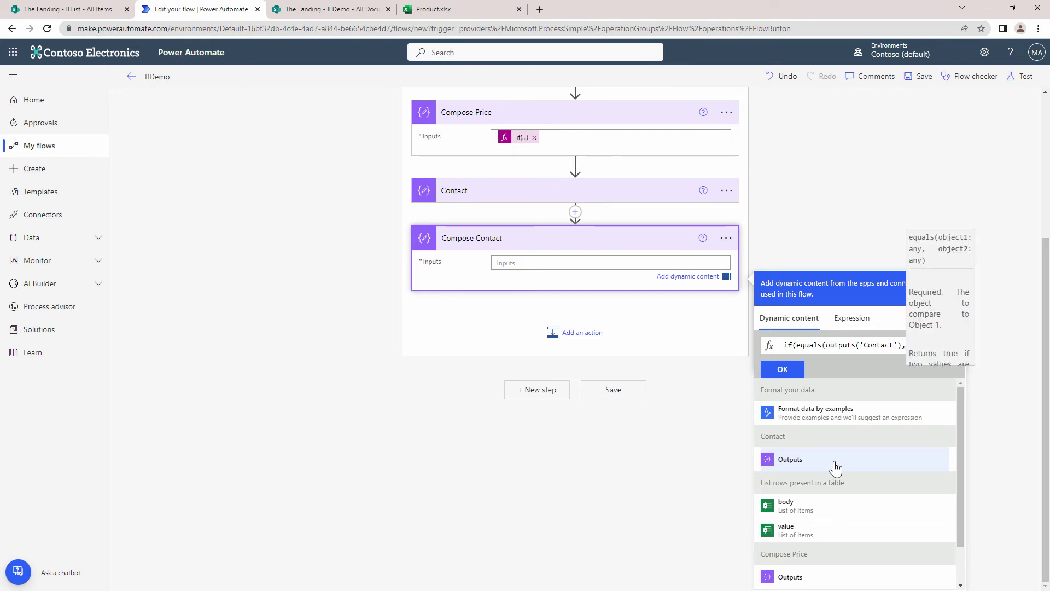
key("BackSpace")
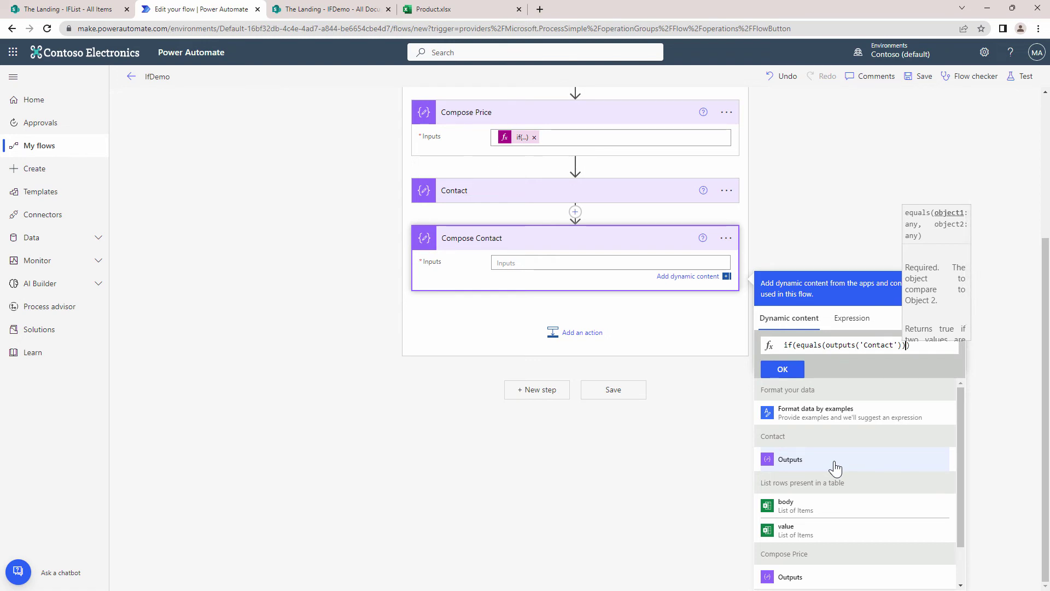
key("Right")
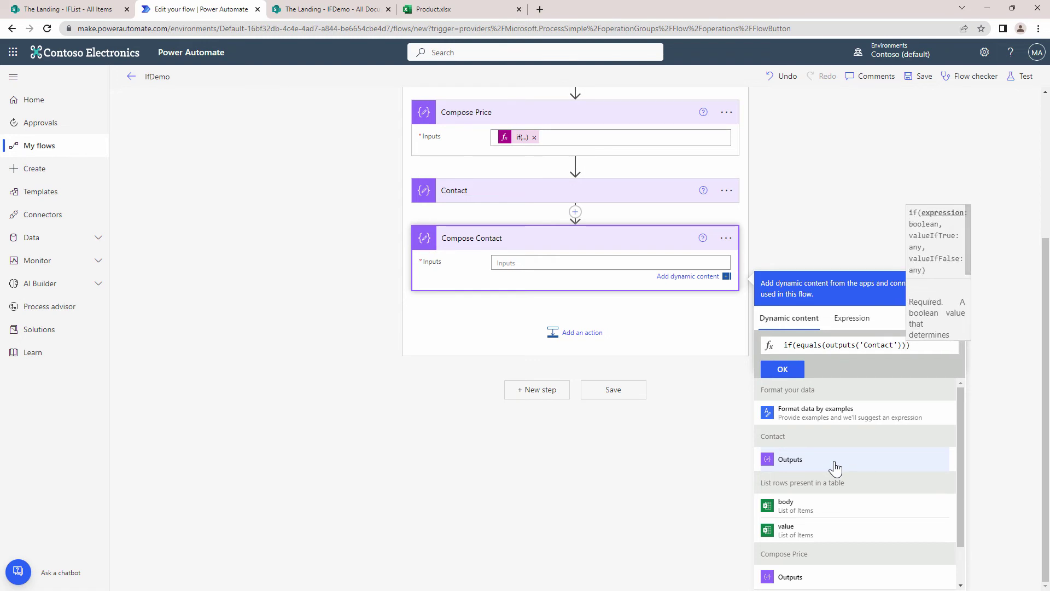
key("Left")
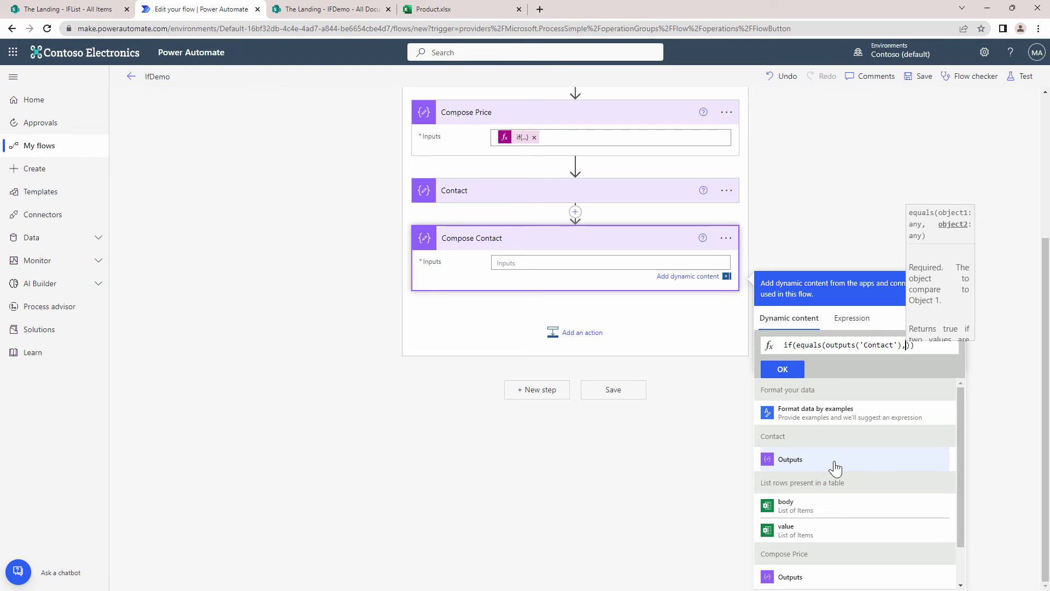
type("''")
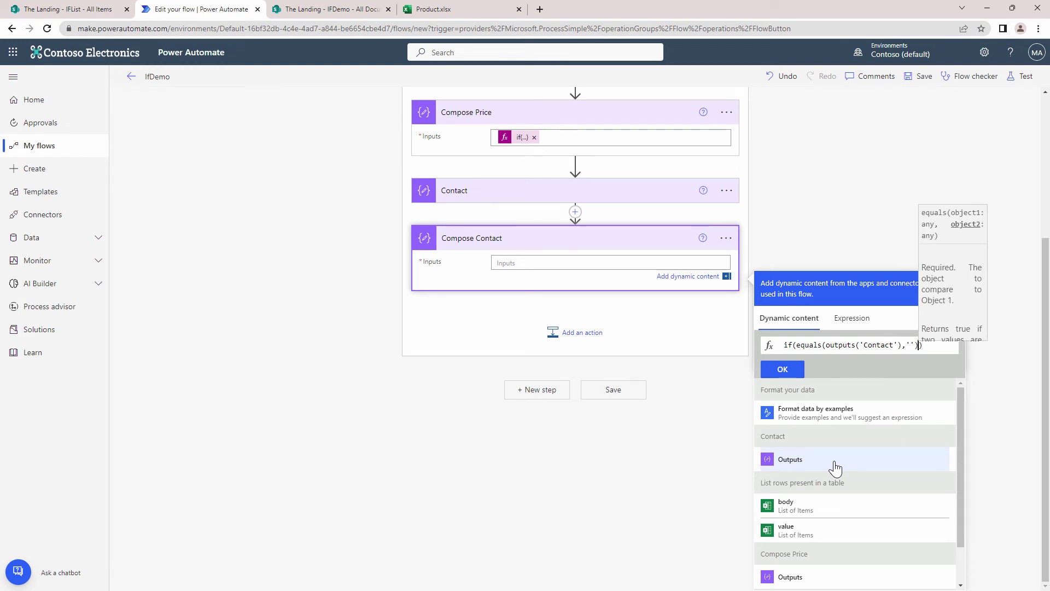
key("Right")
Step: Set the HR e-mail address, as a quoted string, as the if expression's value when the contact is empty
type(",")
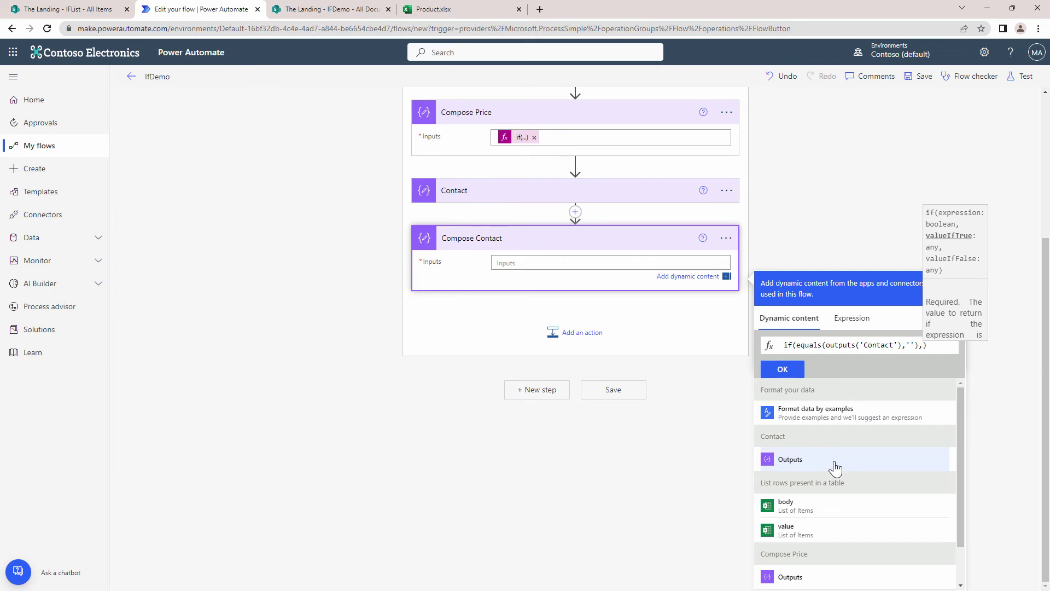
type("'")
type("hr@co")
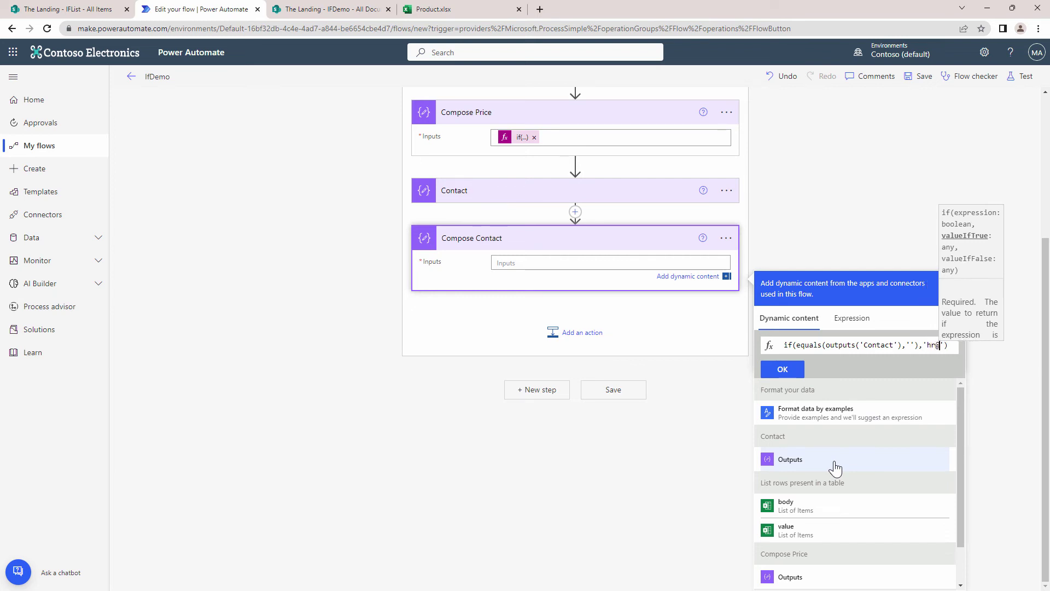
type("ntoso.co")
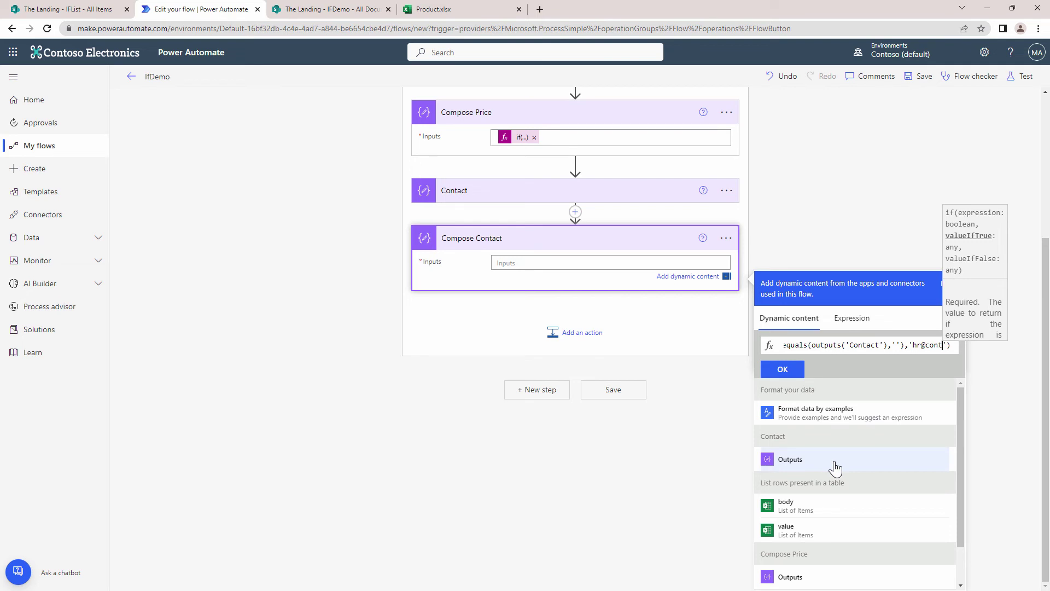
type("m")
key("Right")
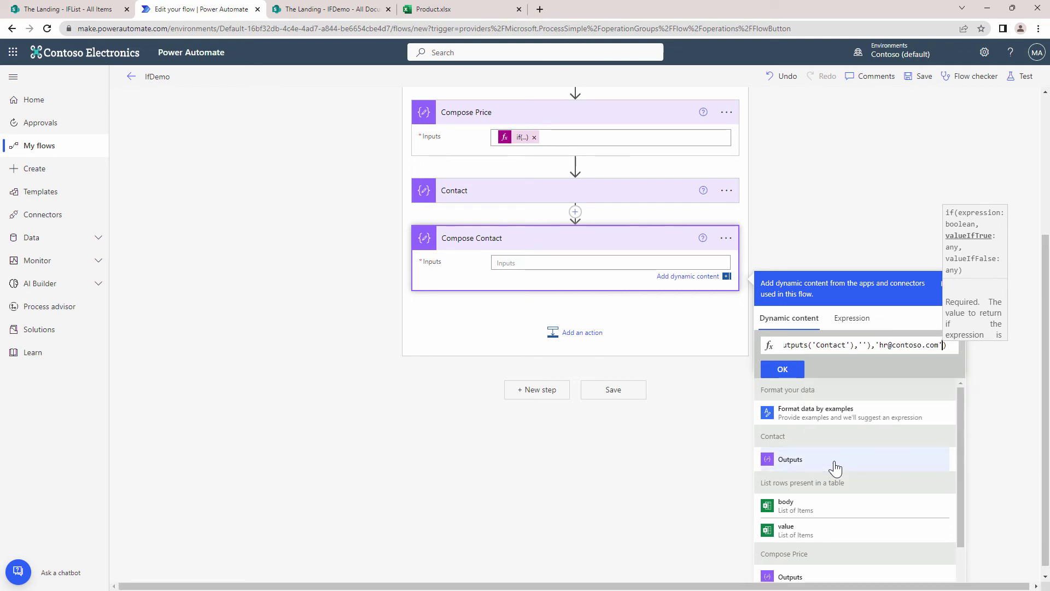
Step: Use the Contact action's outputs as the if expression's false value and insert the finished expression into Compose Contact
type(",")
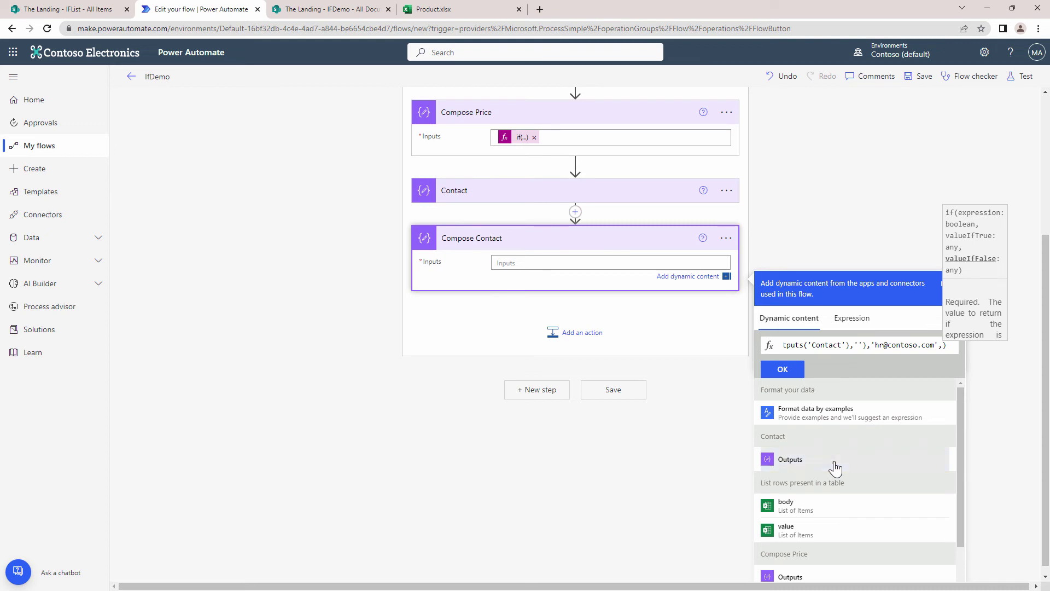
left_click(835, 467)
left_click(783, 369)
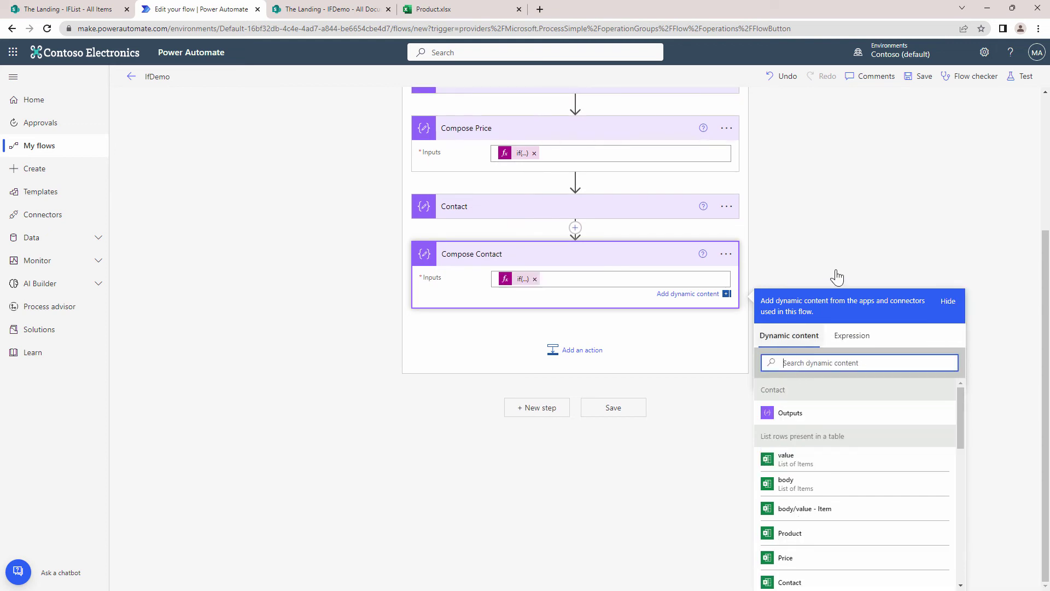
Step: Save the IfDemo flow and run it as a manual test
left_click(925, 80)
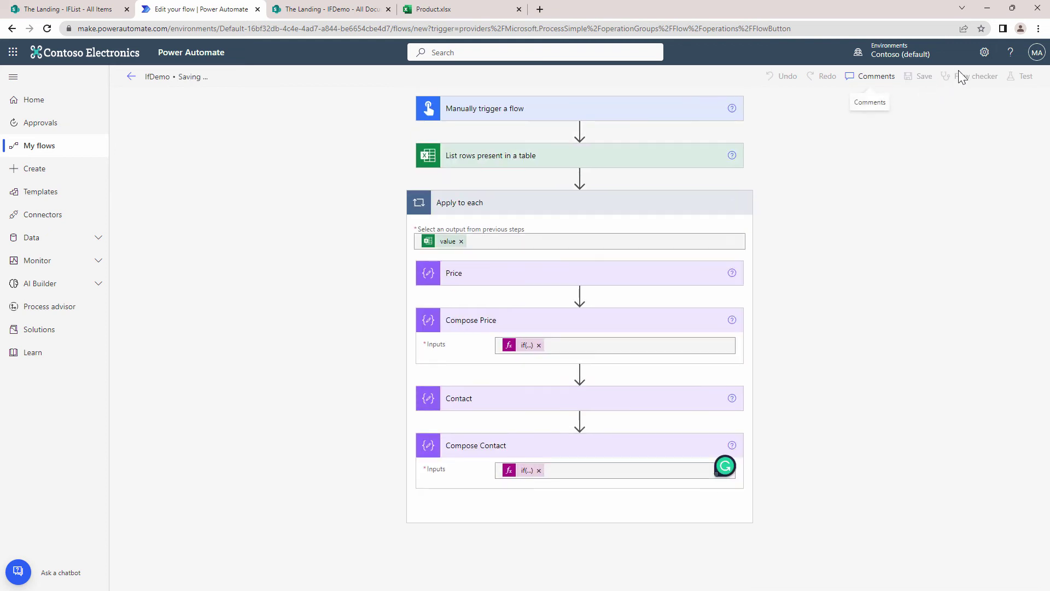
left_click(1020, 76)
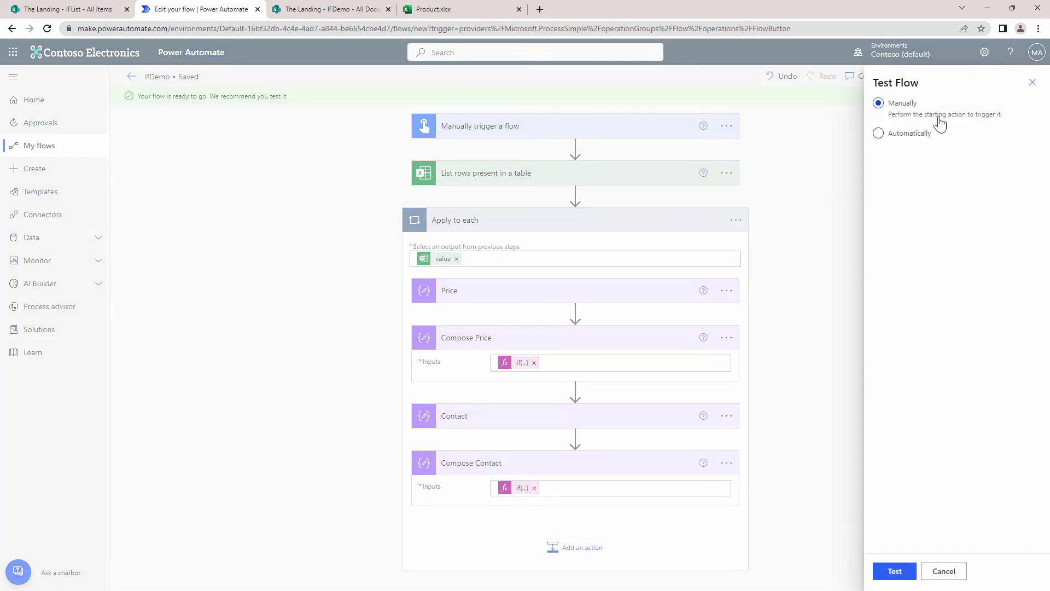
left_click(893, 571)
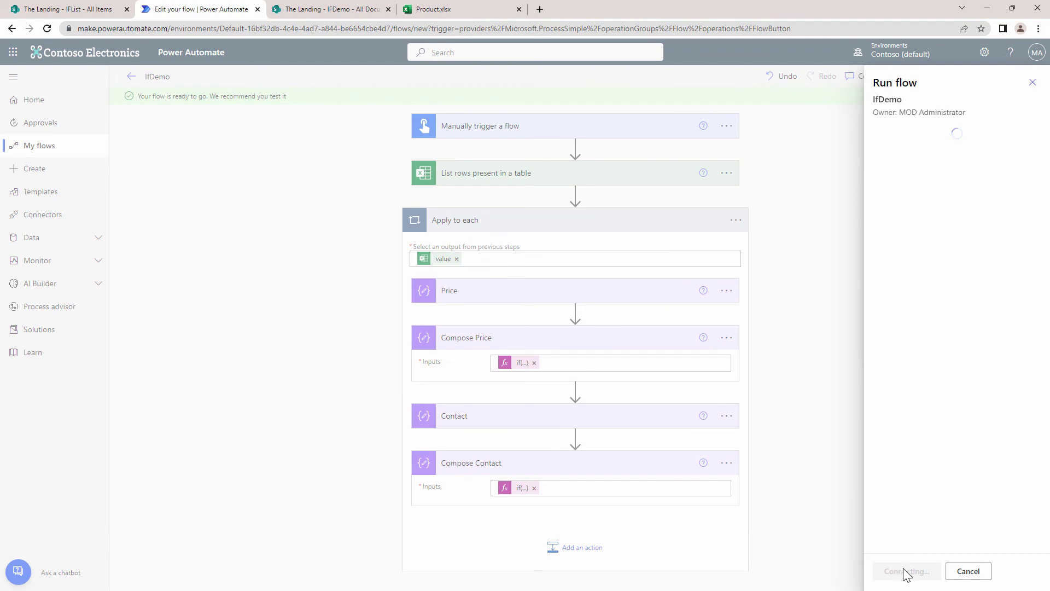
left_click(908, 578)
left_click(907, 573)
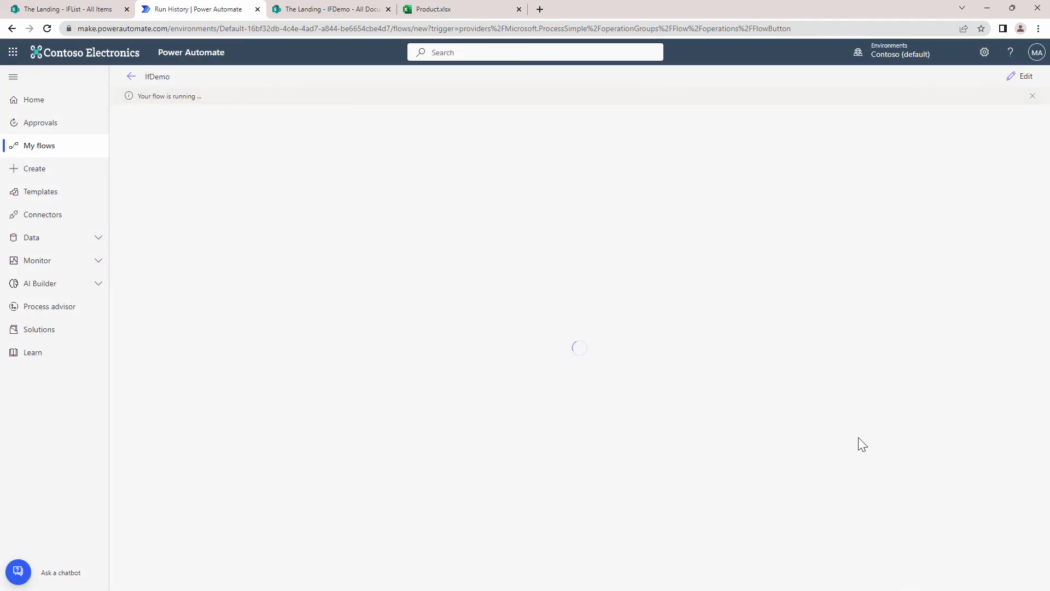
Step: Check the Contact column of the product table in Product.xlsx and return to the flow's run history
left_click(480, 9)
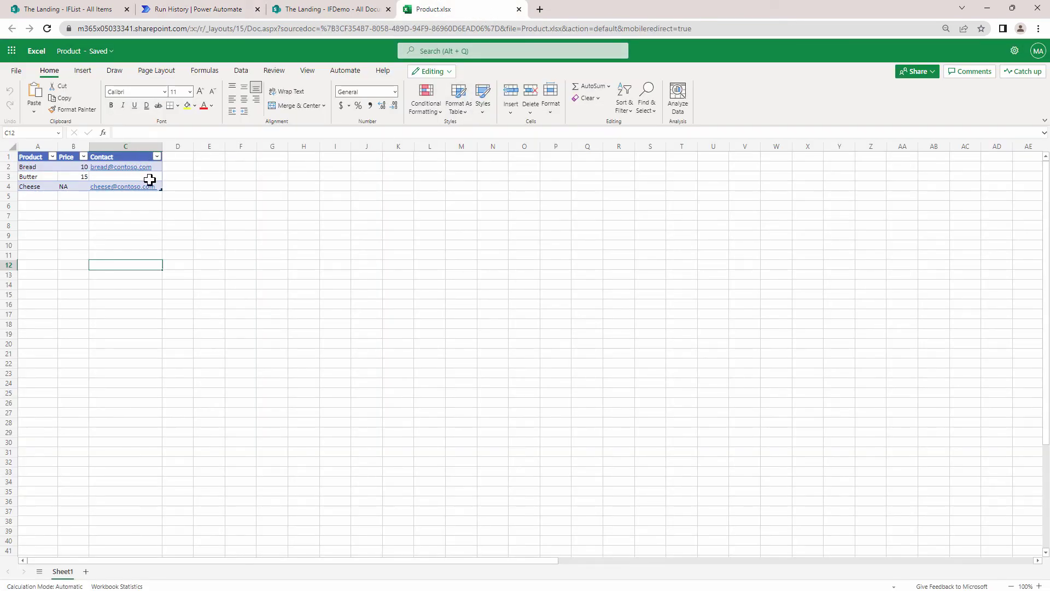
left_click(325, 15)
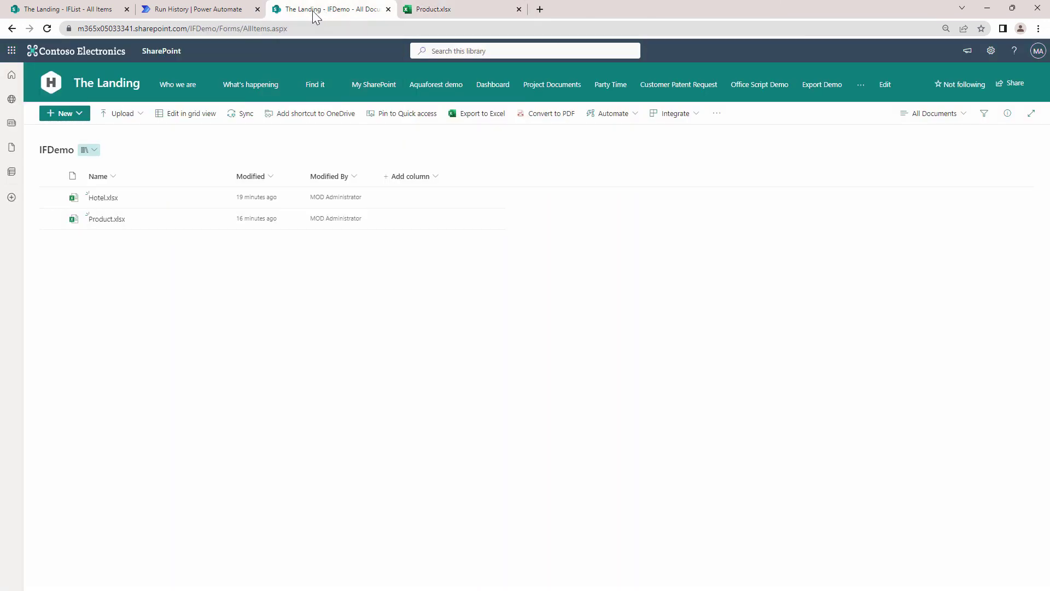
left_click(218, 11)
Step: Examine the Compose Contact inputs and outputs for each iteration of the Apply to each loop
left_click(578, 239)
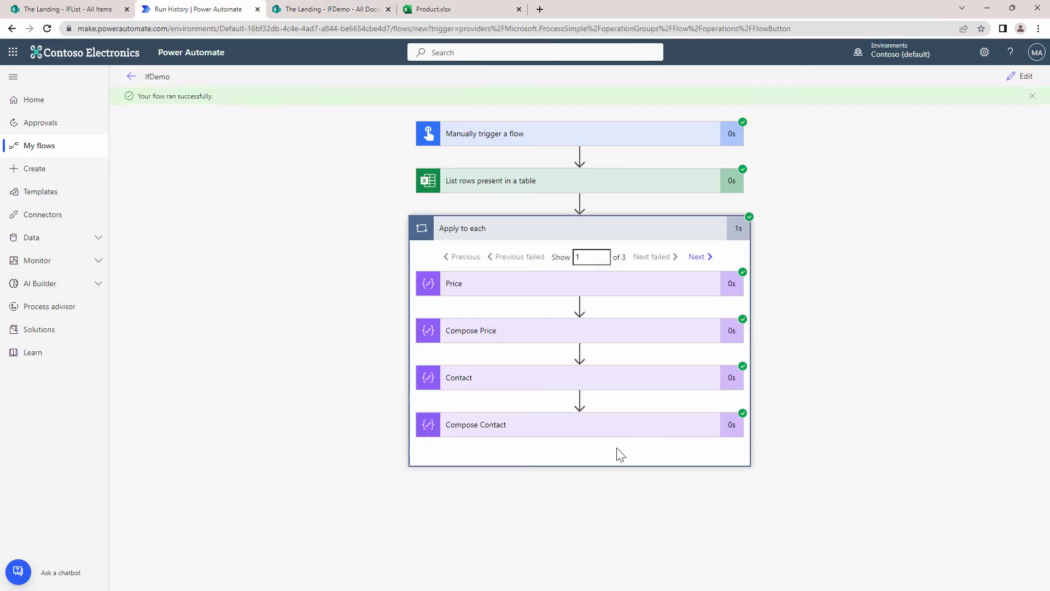
left_click(651, 429)
scroll(678, 421, "down", 2)
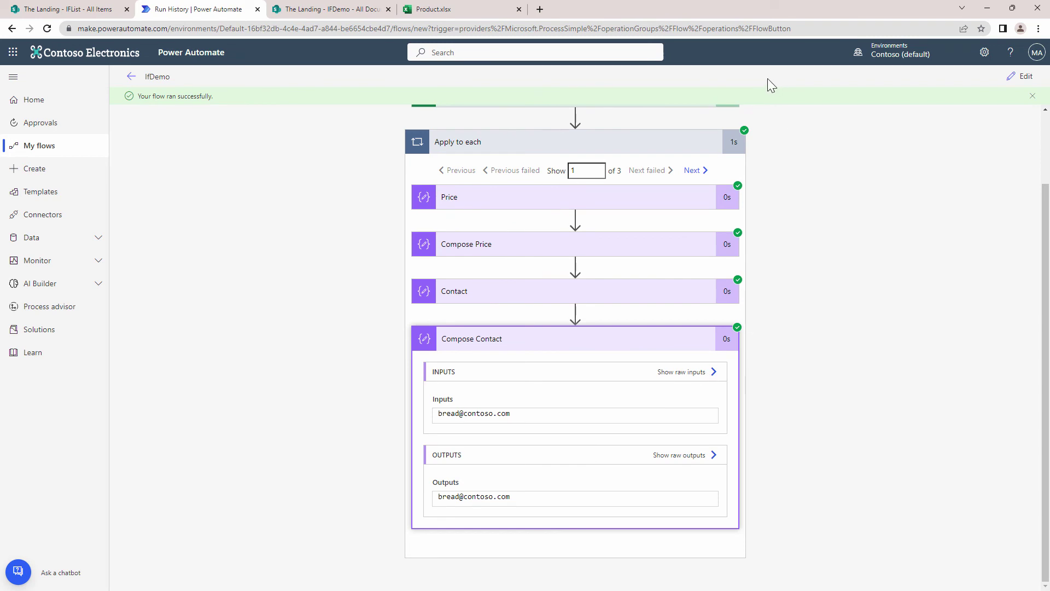
left_click(692, 172)
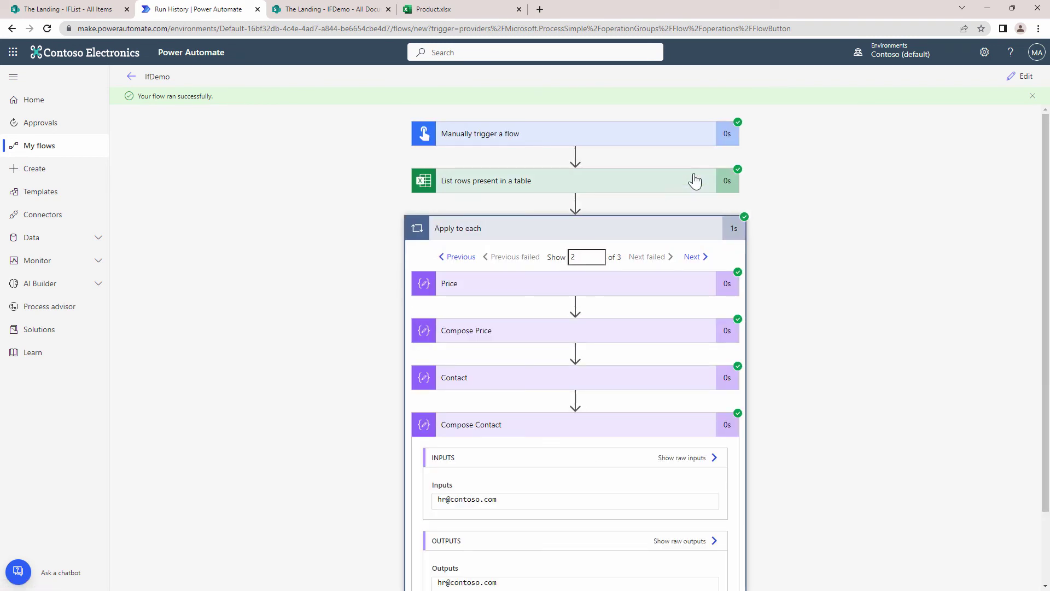
left_click(708, 261)
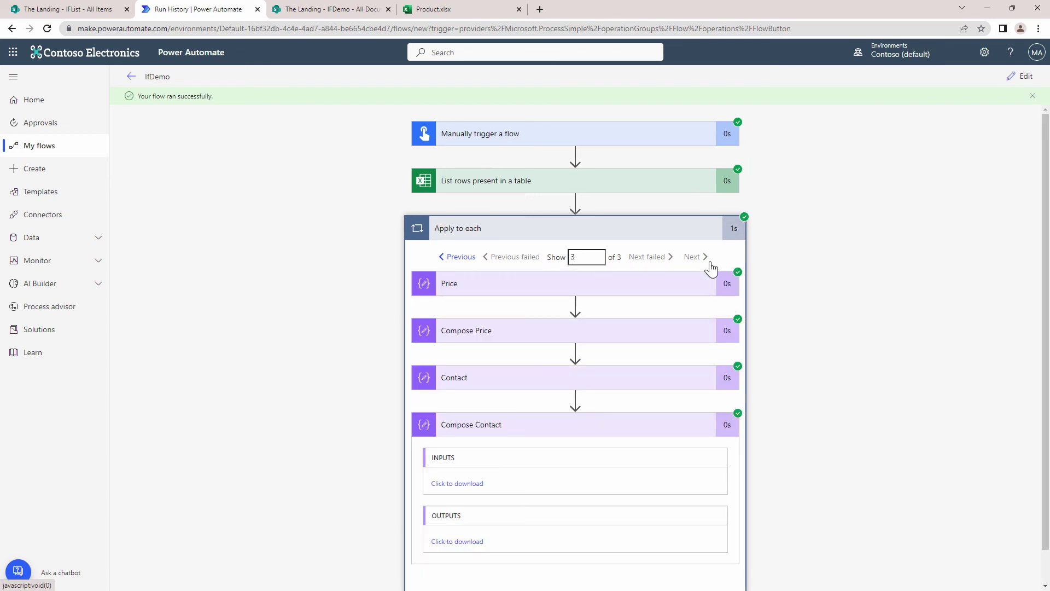
Step: Reopen the flow for editing and add a SharePoint Create item action below Compose Contact inside the Apply to each loop
left_click(1026, 77)
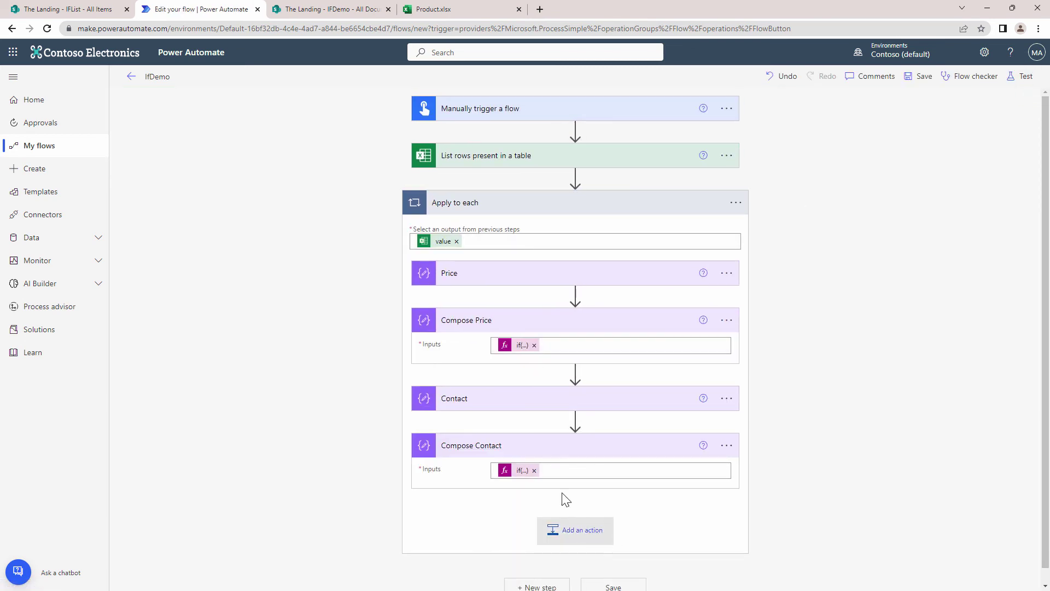
left_click(579, 531)
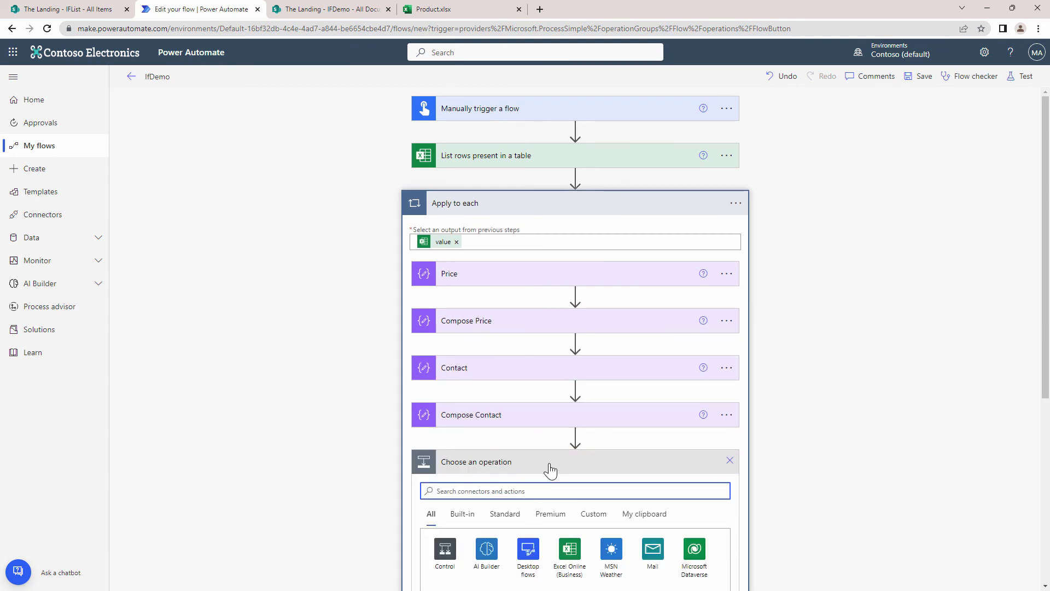
type("SharePoint")
scroll(854, 388, "down", 3)
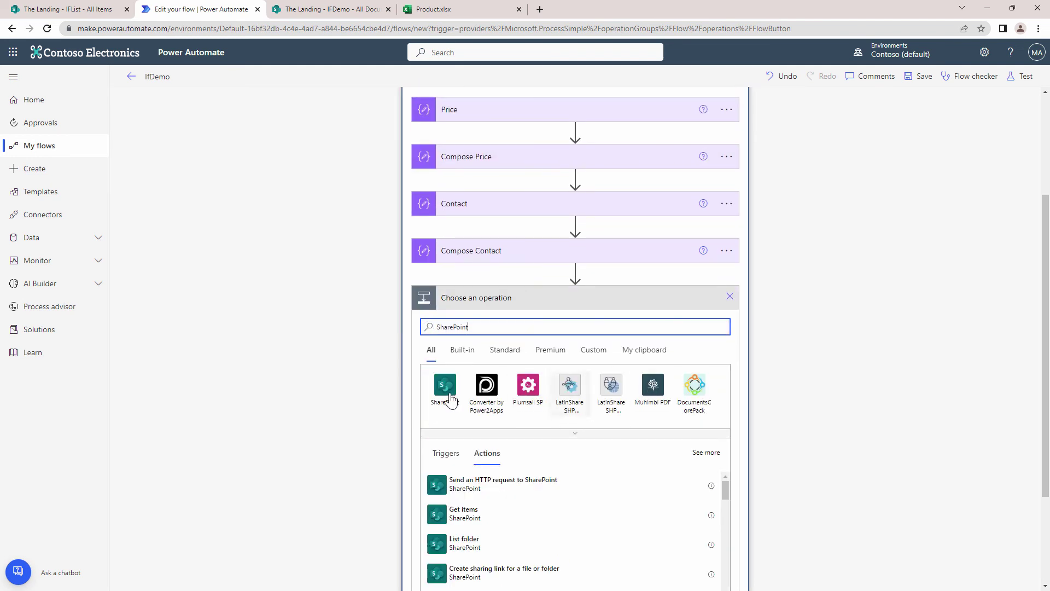
left_click(445, 393)
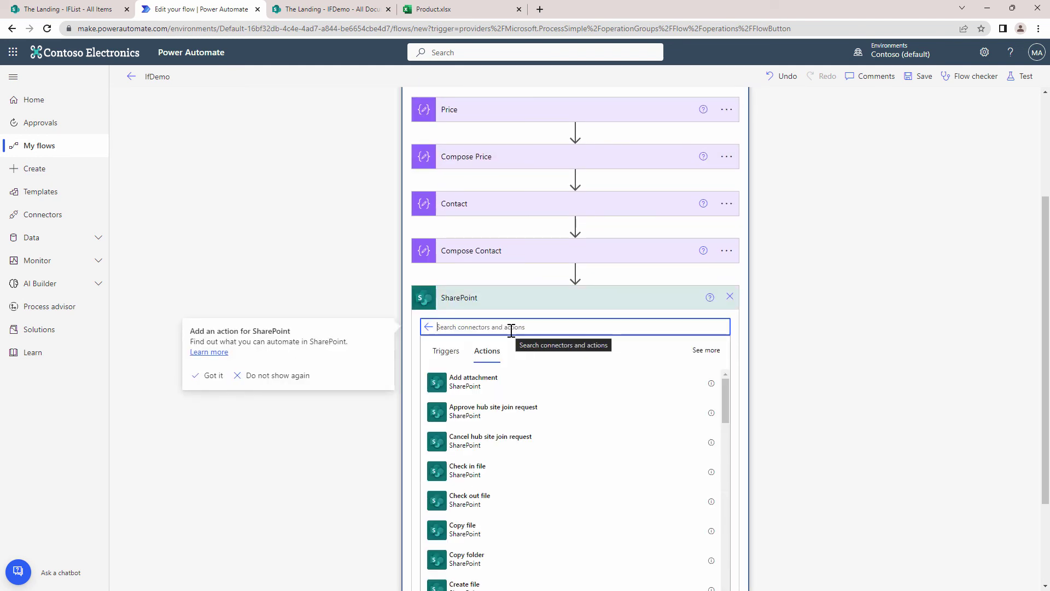
type("Create")
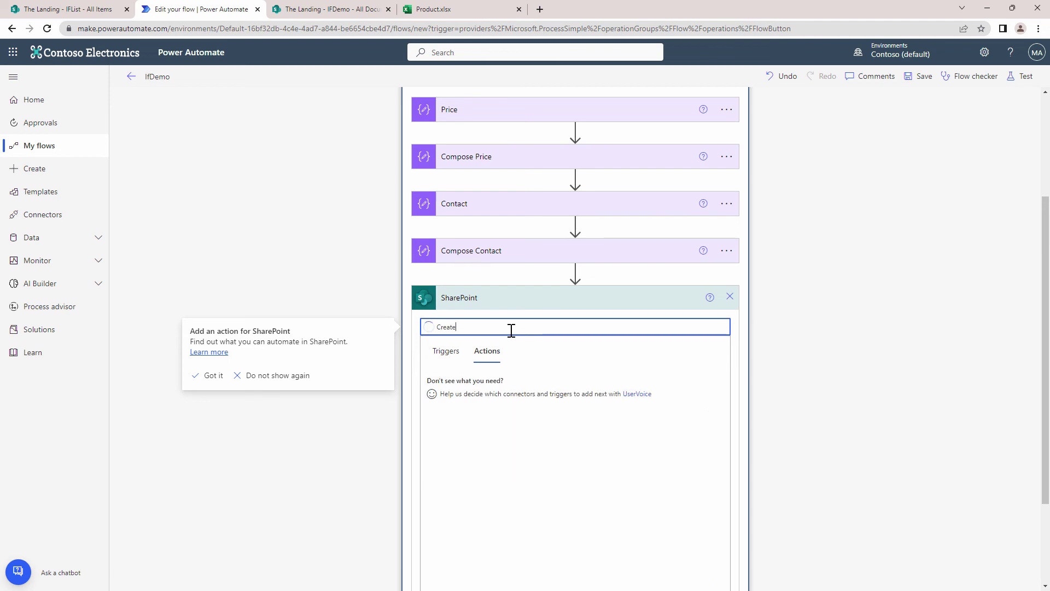
left_click(510, 392)
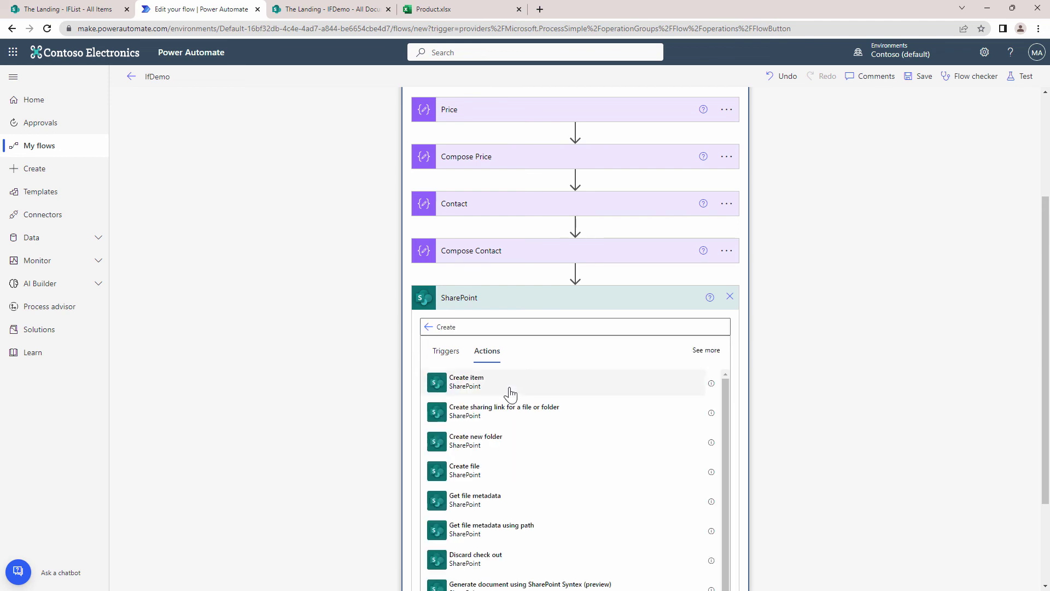
Step: Set the Create item action's Site Address to The Landing and its List Name to IFList
left_click(549, 419)
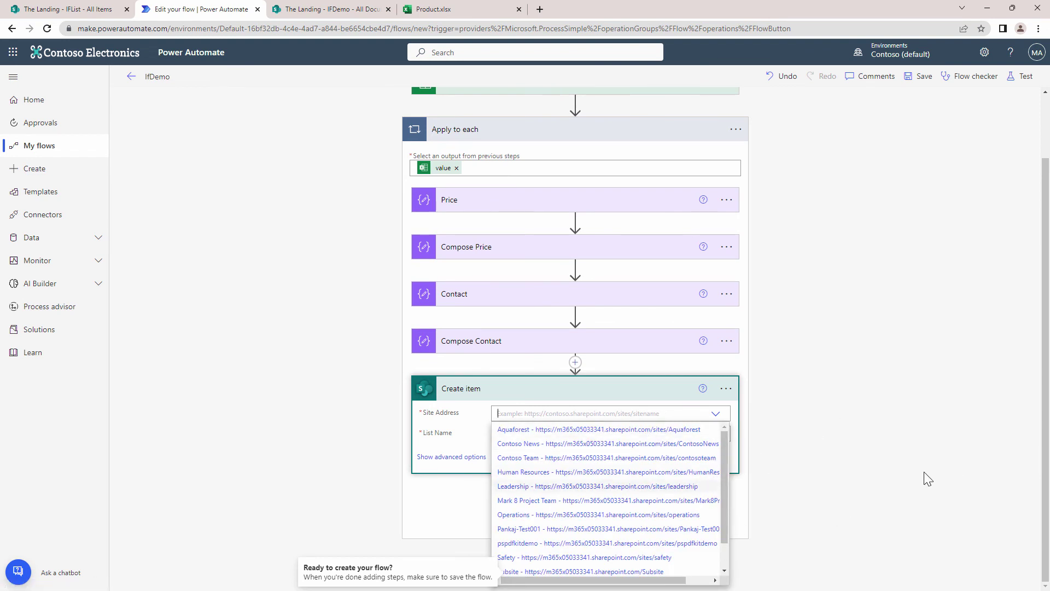
type("The l")
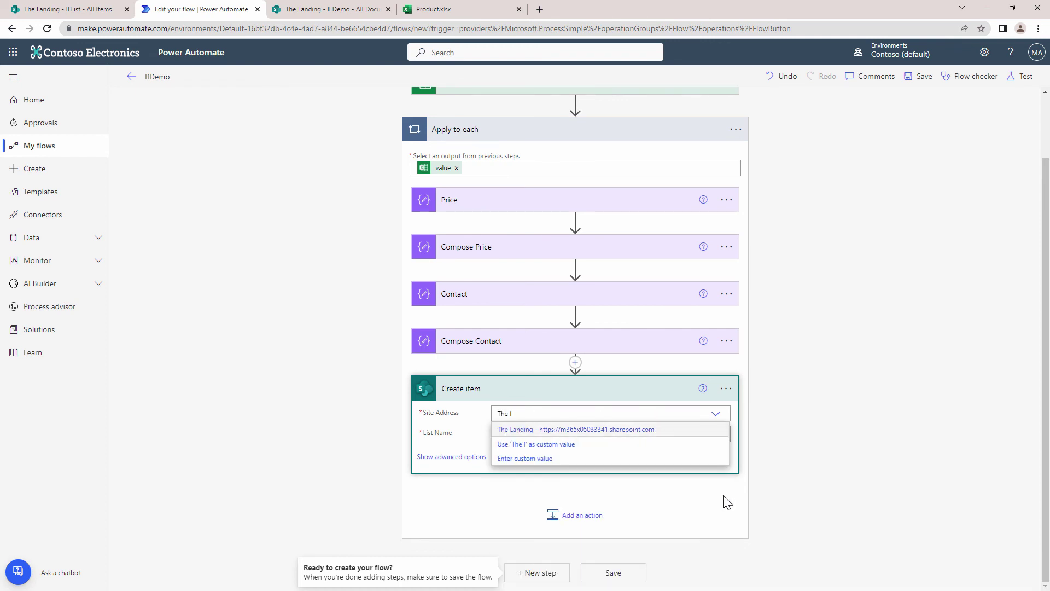
left_click(663, 430)
left_click(718, 436)
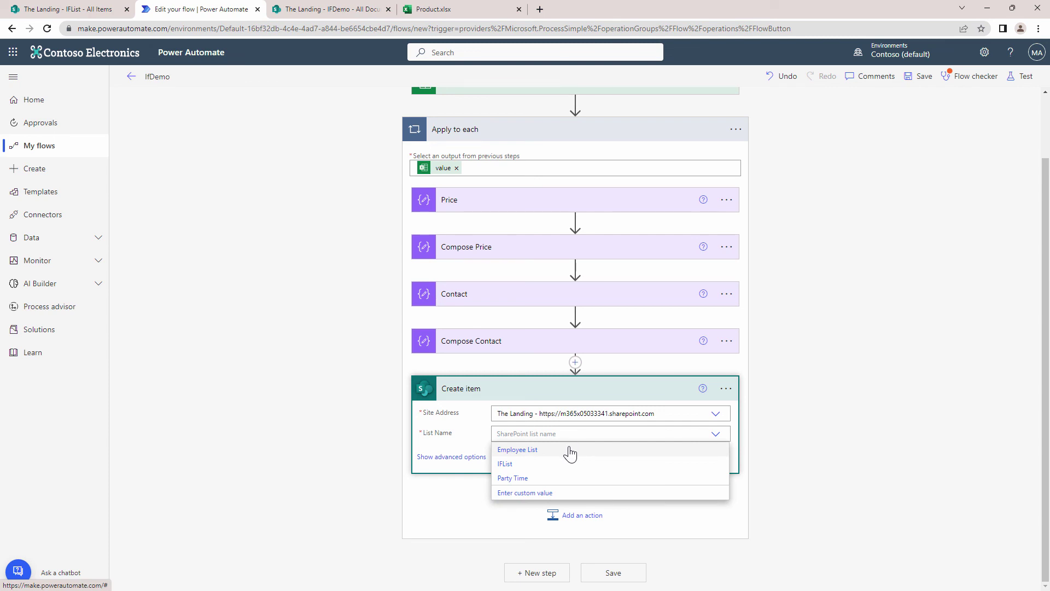
left_click(507, 465)
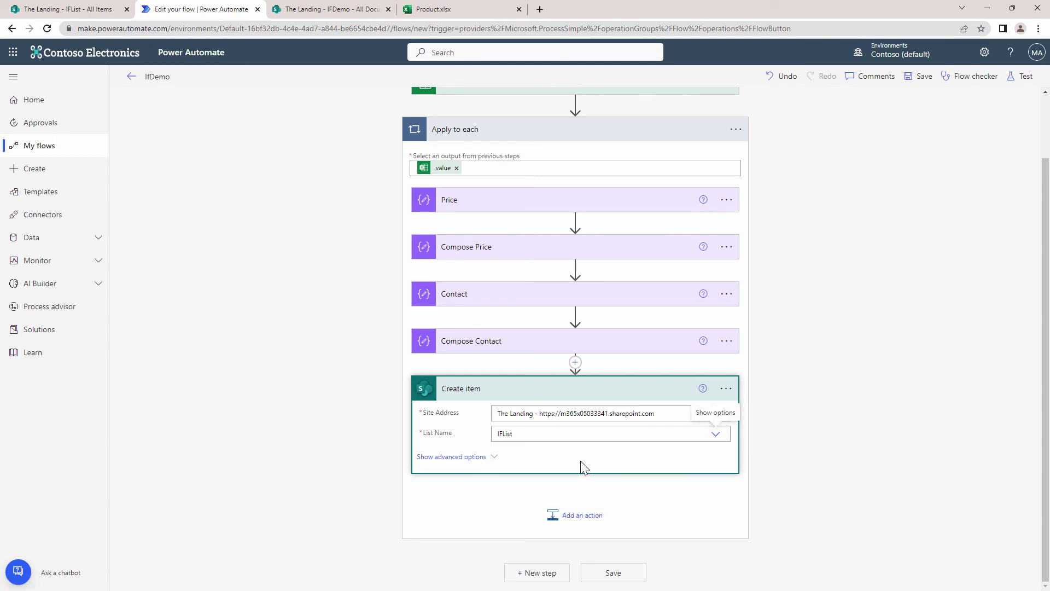
Step: Map Create item's Title to the Excel Product value, Price to the Compose Price outputs and Contact to the Compose Contact outputs
left_click(511, 452)
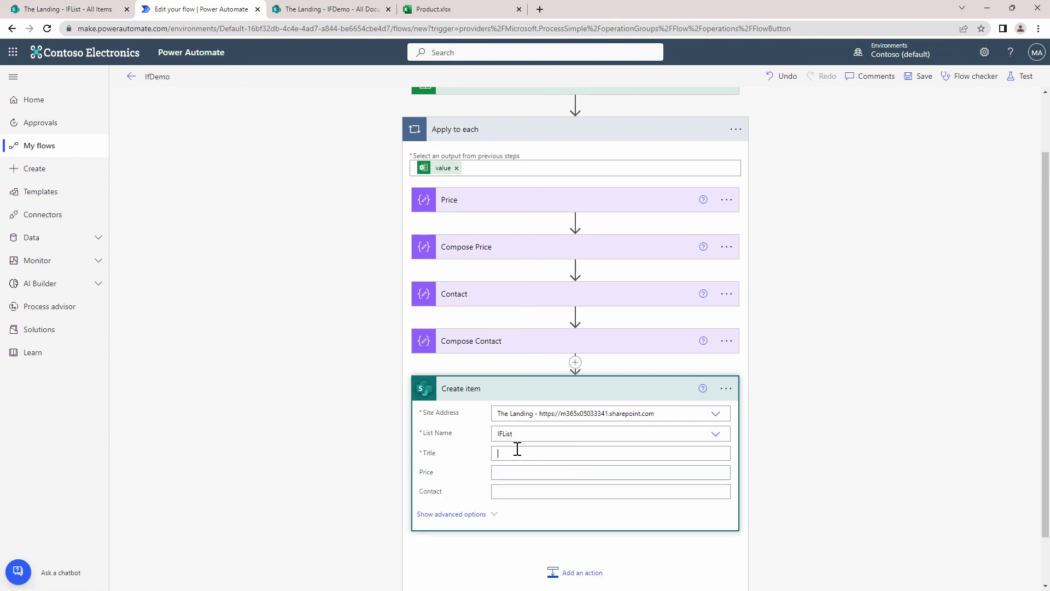
left_click(844, 472)
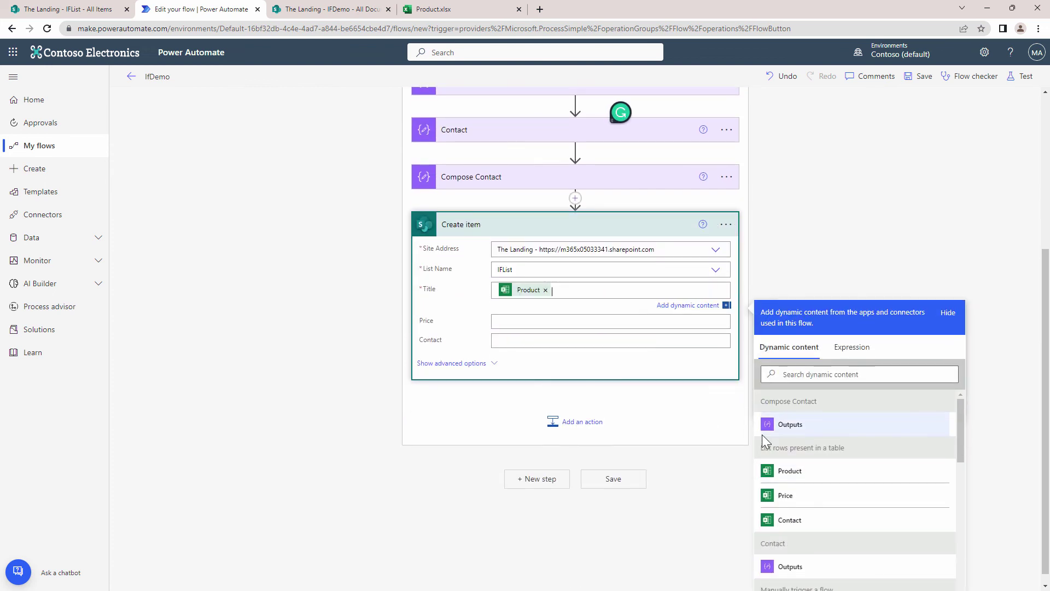
left_click(537, 321)
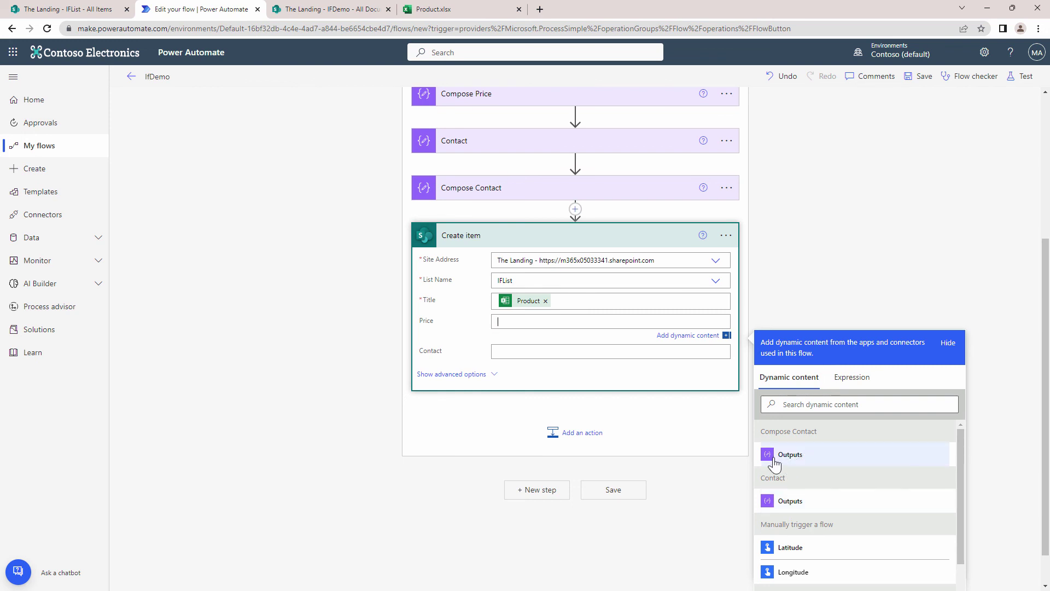
scroll(877, 469, "down", 2)
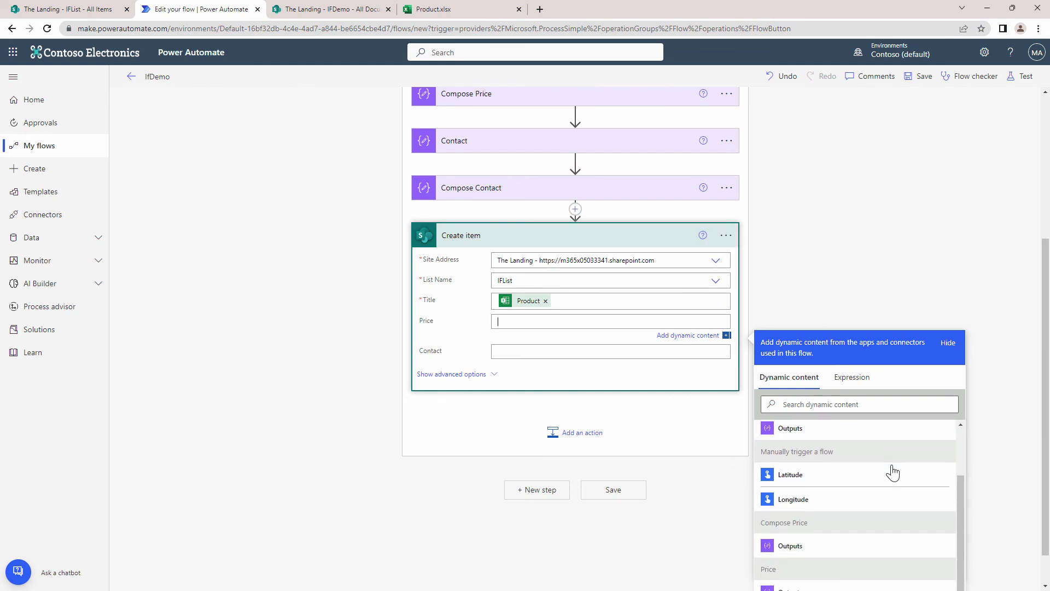
left_click(815, 533)
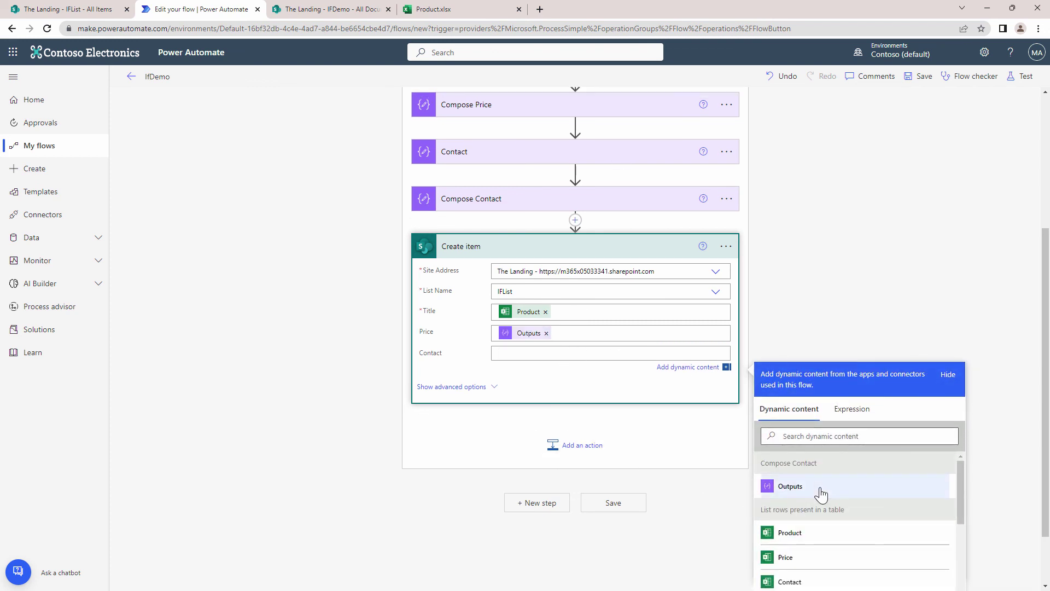
left_click(821, 488)
Step: Save the IfDemo flow and run a manual test with its Excel Online (Business) and SharePoint connections
left_click(921, 79)
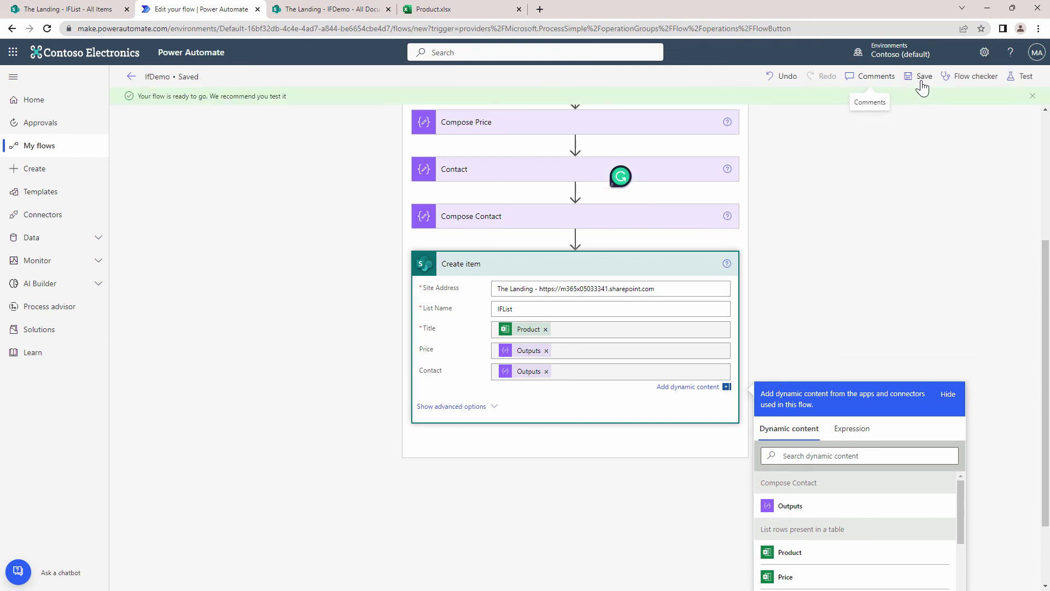
left_click(1024, 77)
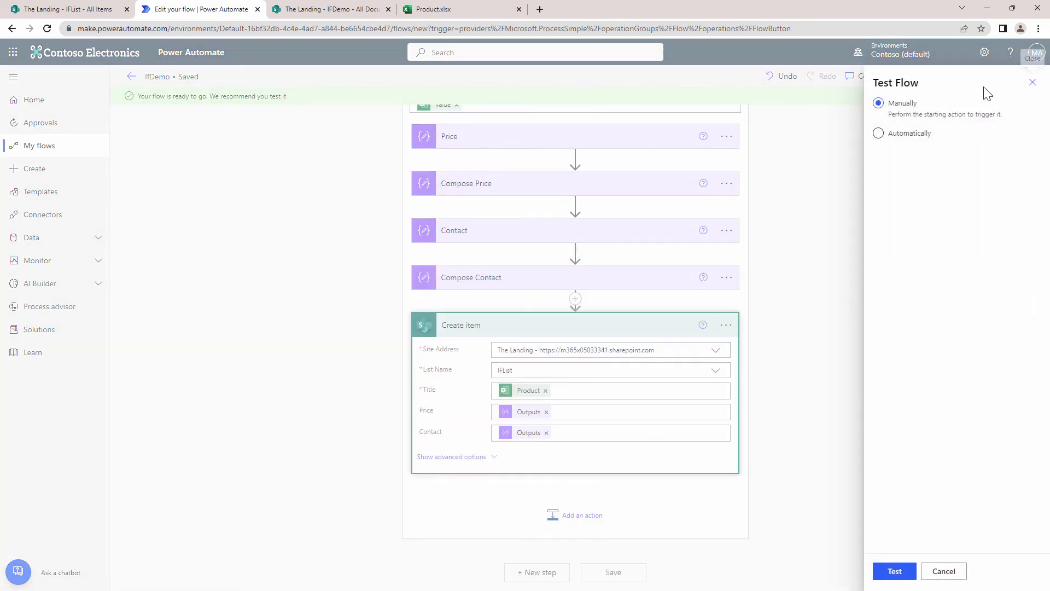
left_click(895, 573)
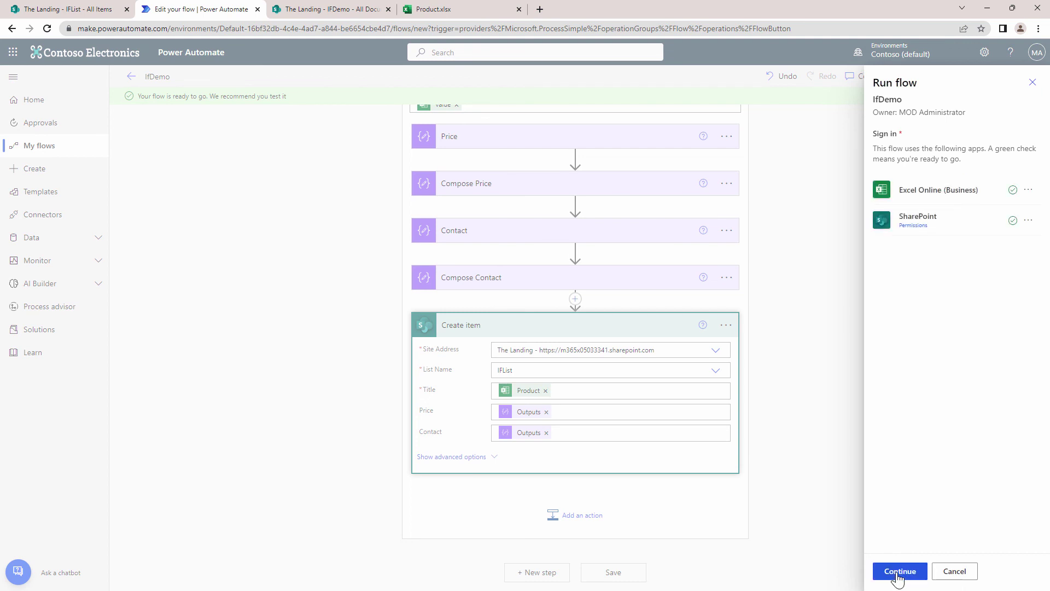
left_click(897, 573)
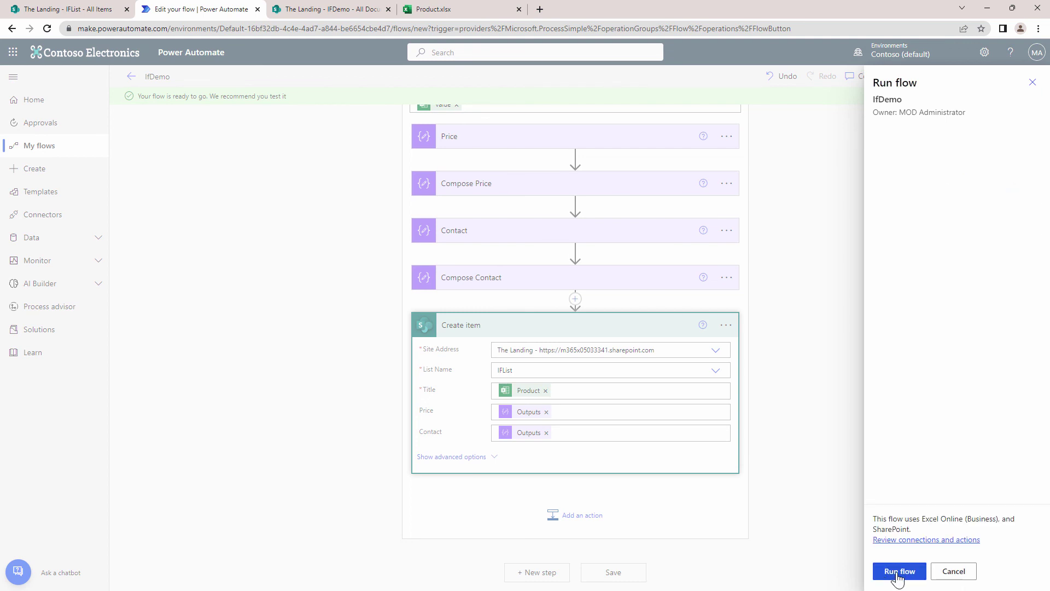
left_click(897, 575)
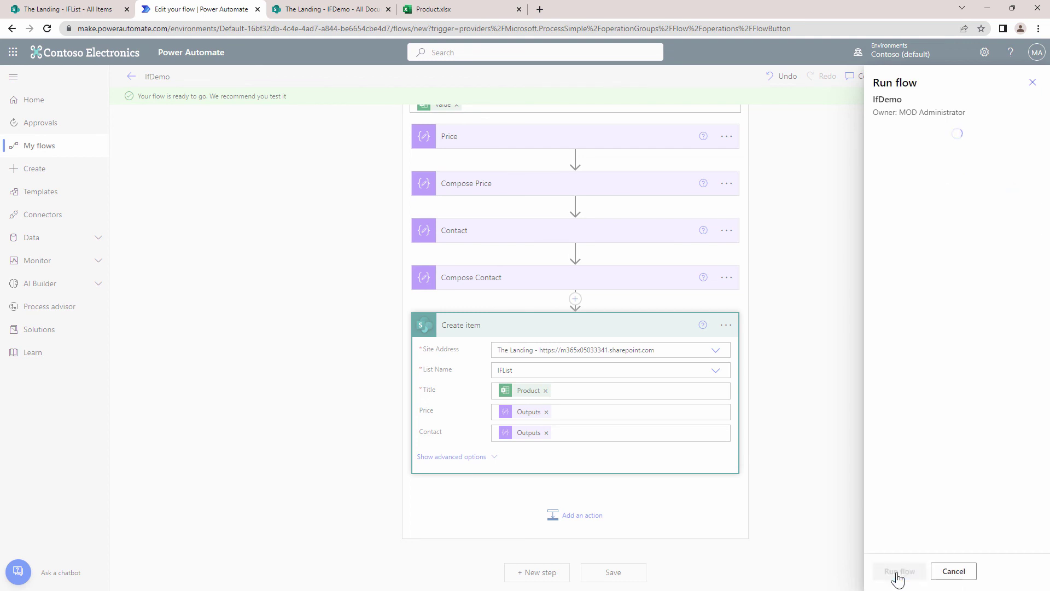
left_click(897, 571)
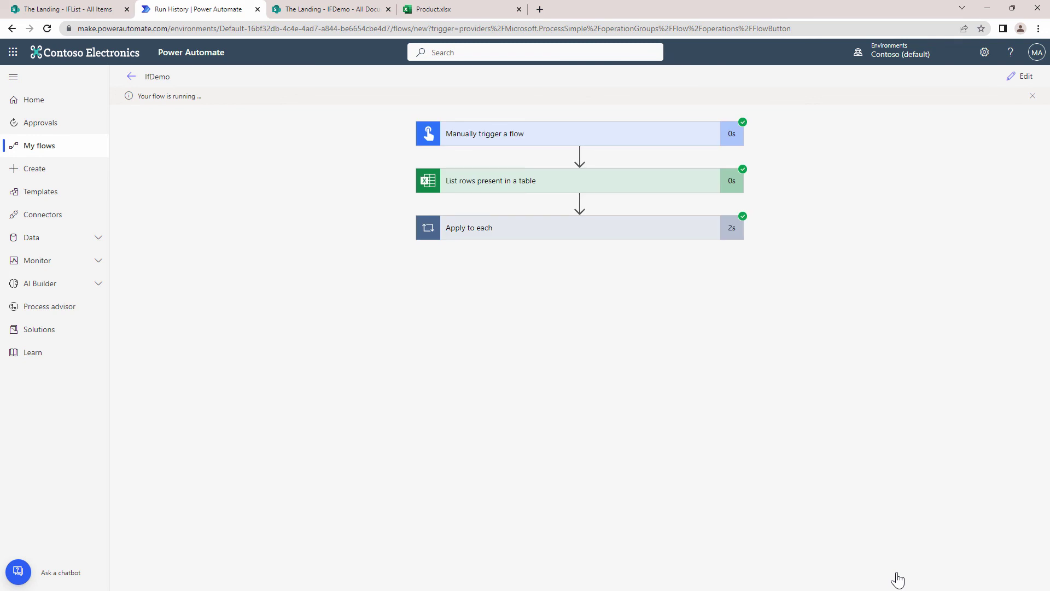
Step: Expand the Apply to each run results, then switch to the IFList SharePoint list and reload it to check the created items
left_click(658, 226)
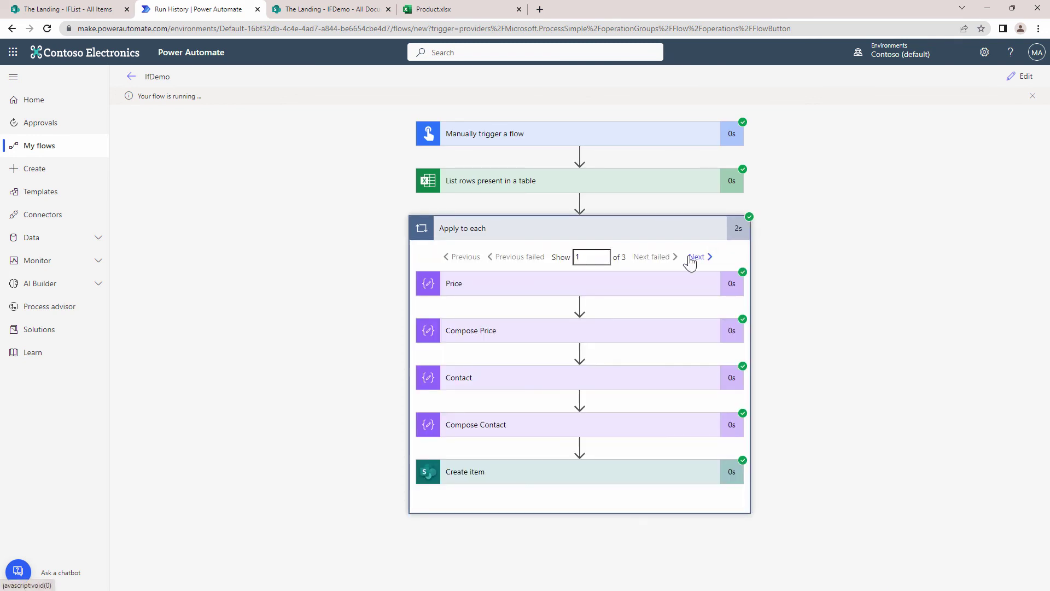
left_click(85, 10)
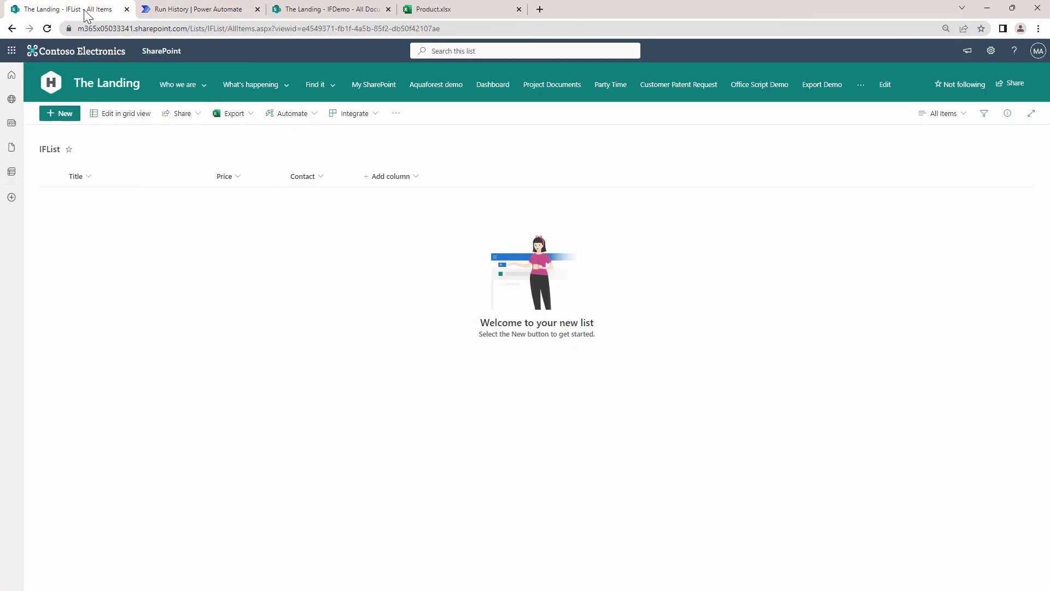
left_click(51, 29)
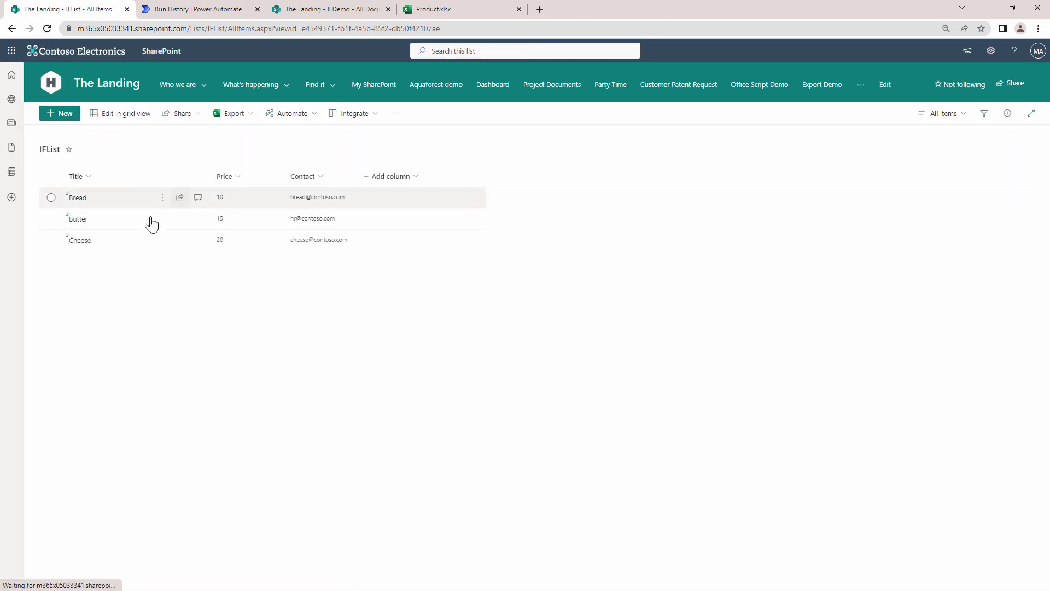
Step: Move the Product.xlsx workbook into its own window and arrange it side by side with the IFList list for comparison
left_click_drag(439, 11, 486, 66)
mouse_move(756, 65)
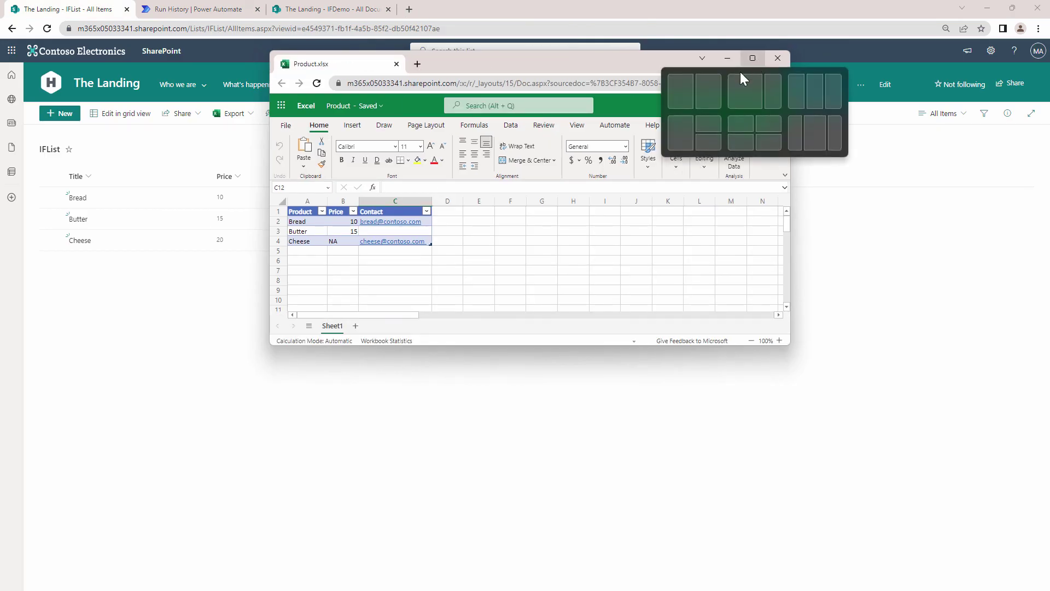
left_click(715, 80)
left_click(100, 97)
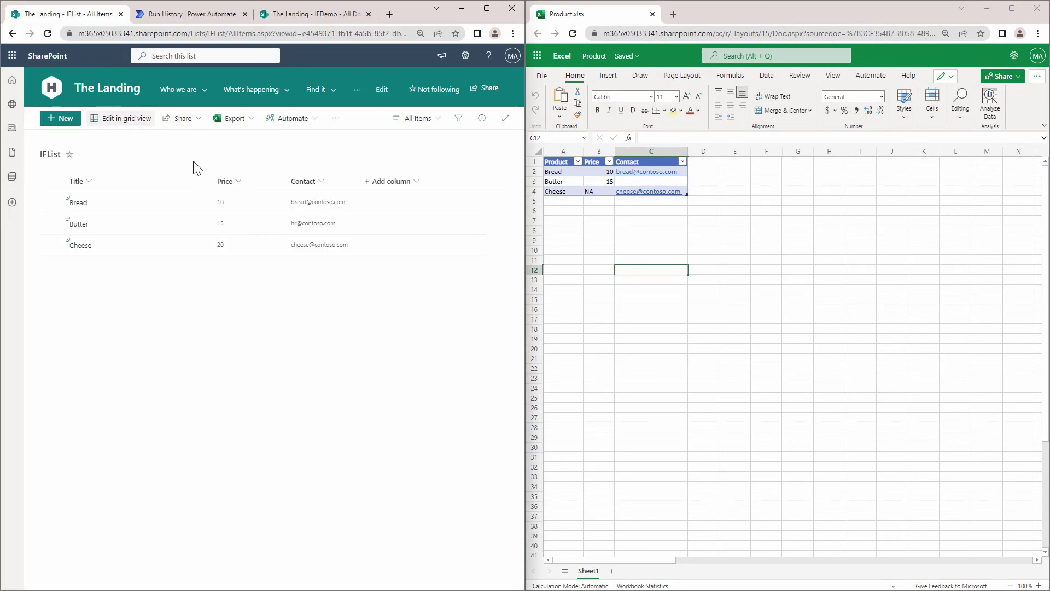